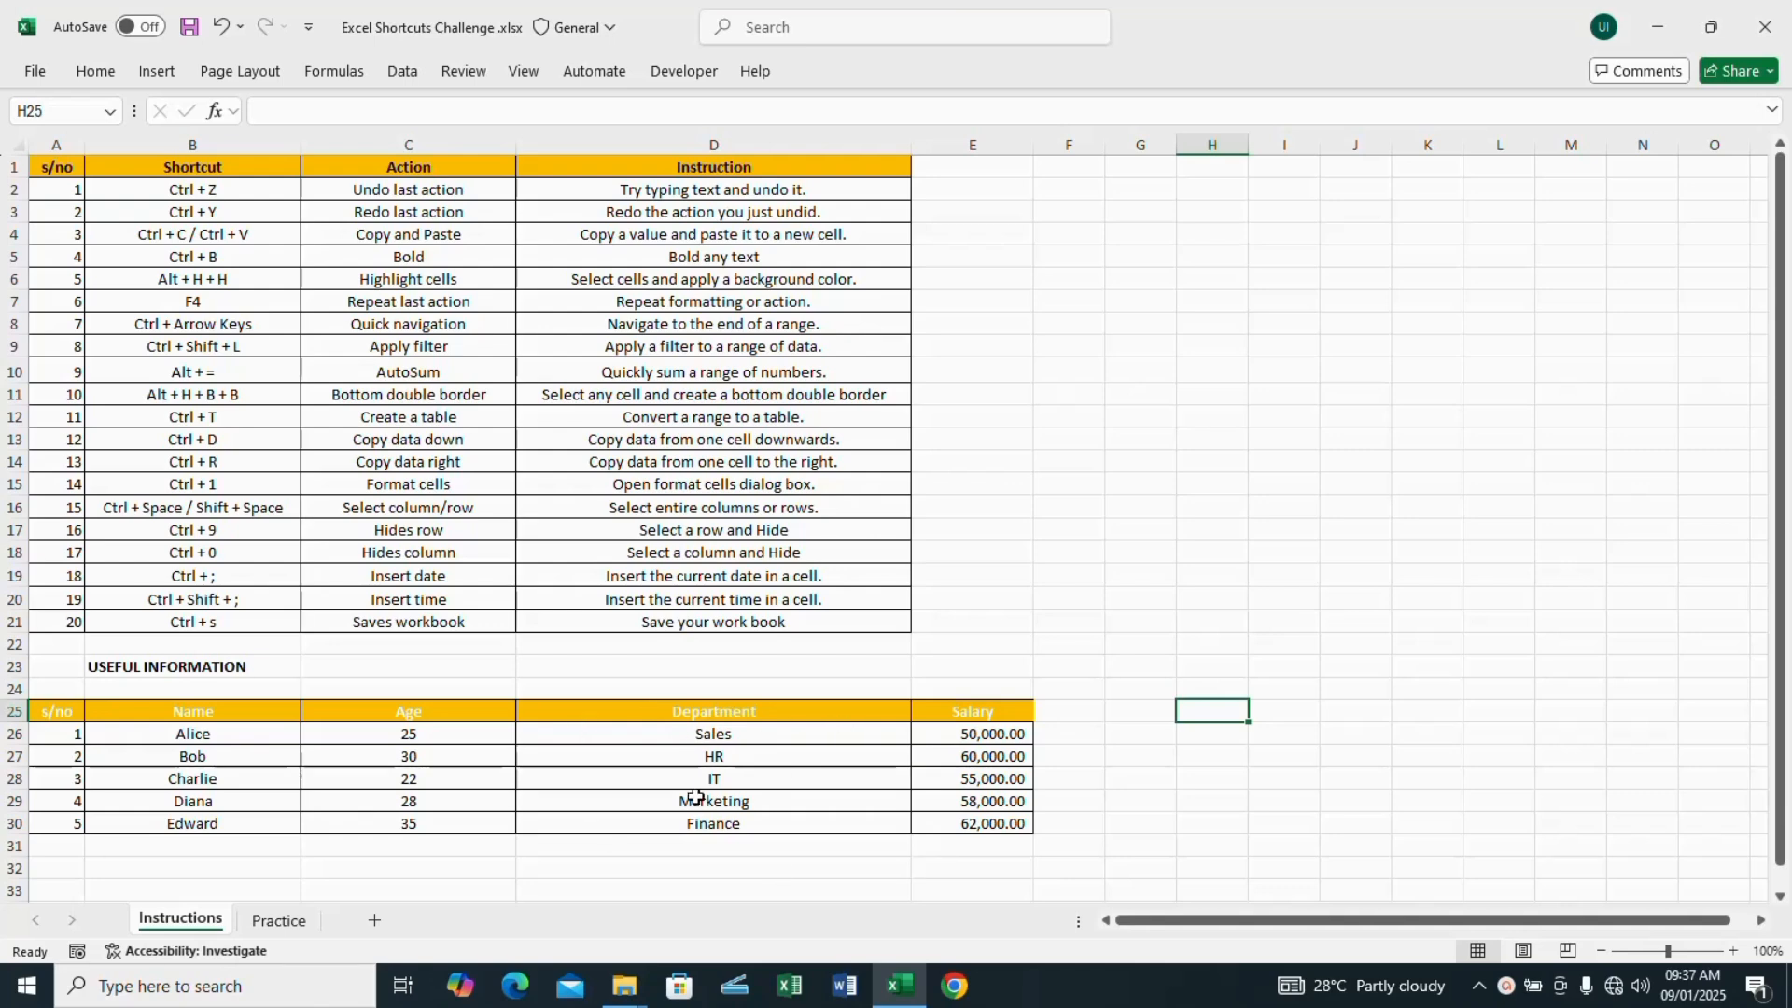
Step: View the Practice sheet, return to the Instructions sheet, and enter "Subscribe to Excel with Ugo" in cell C23
left_click(283, 921)
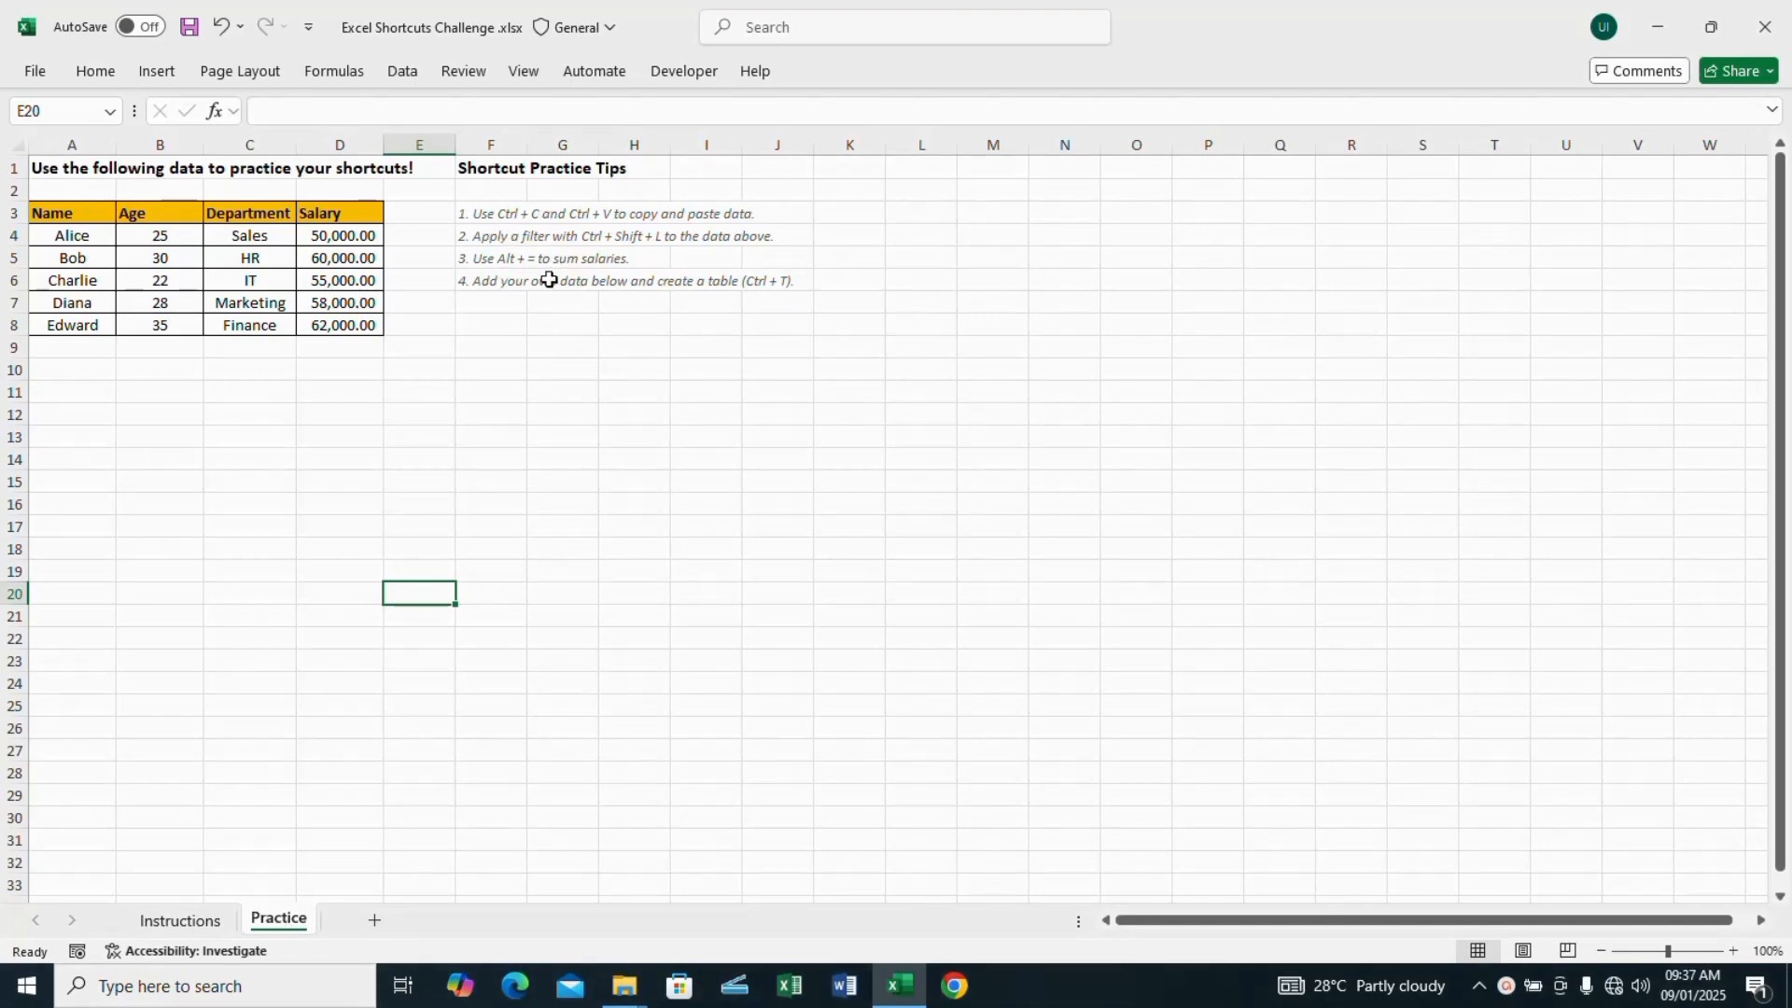
left_click(180, 920)
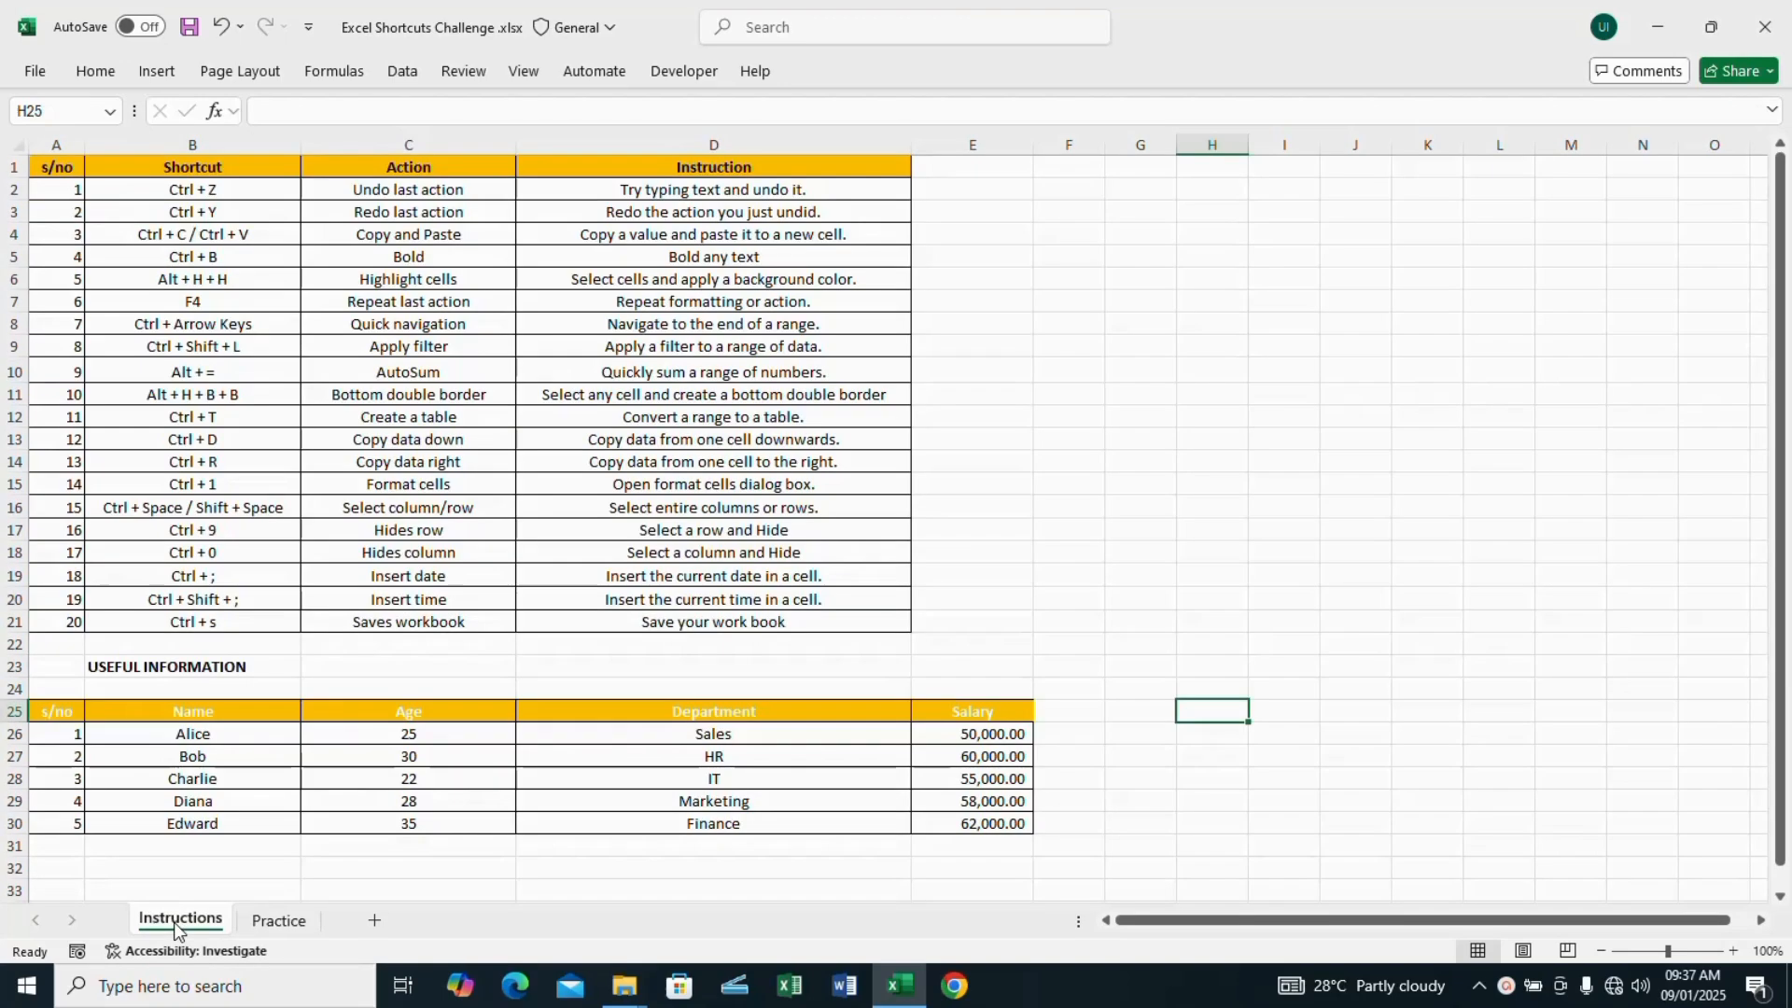
left_click(337, 674)
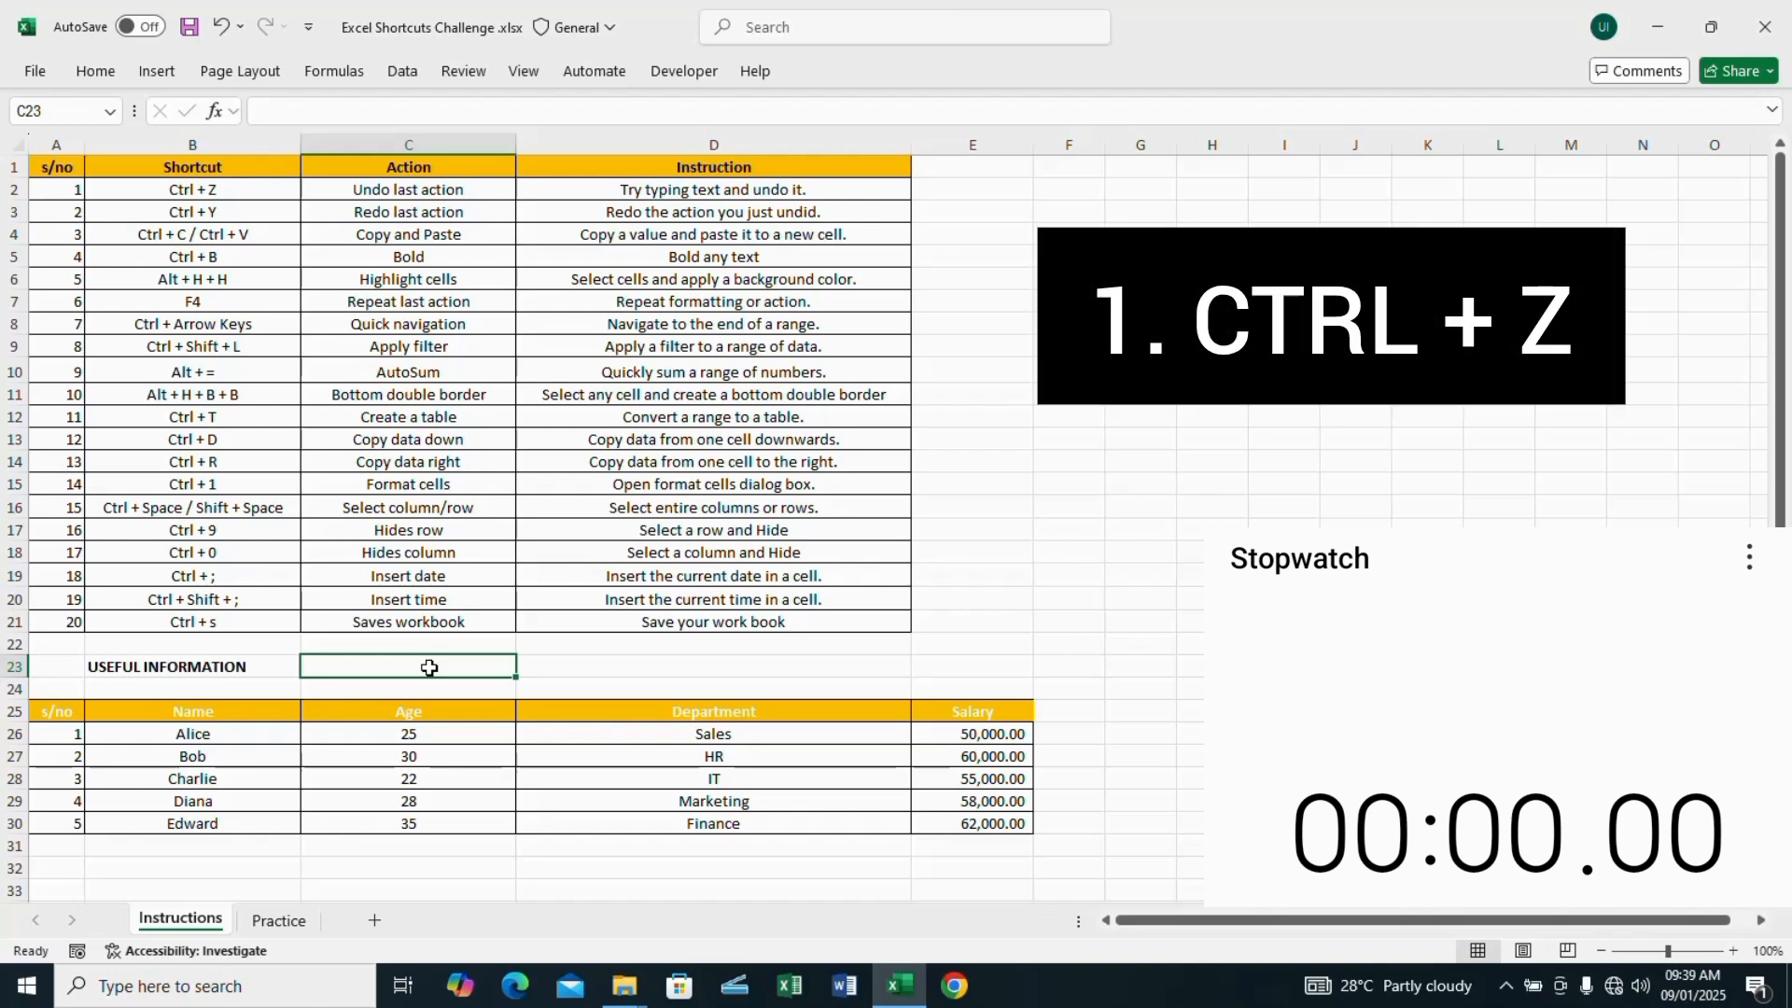
type("Su")
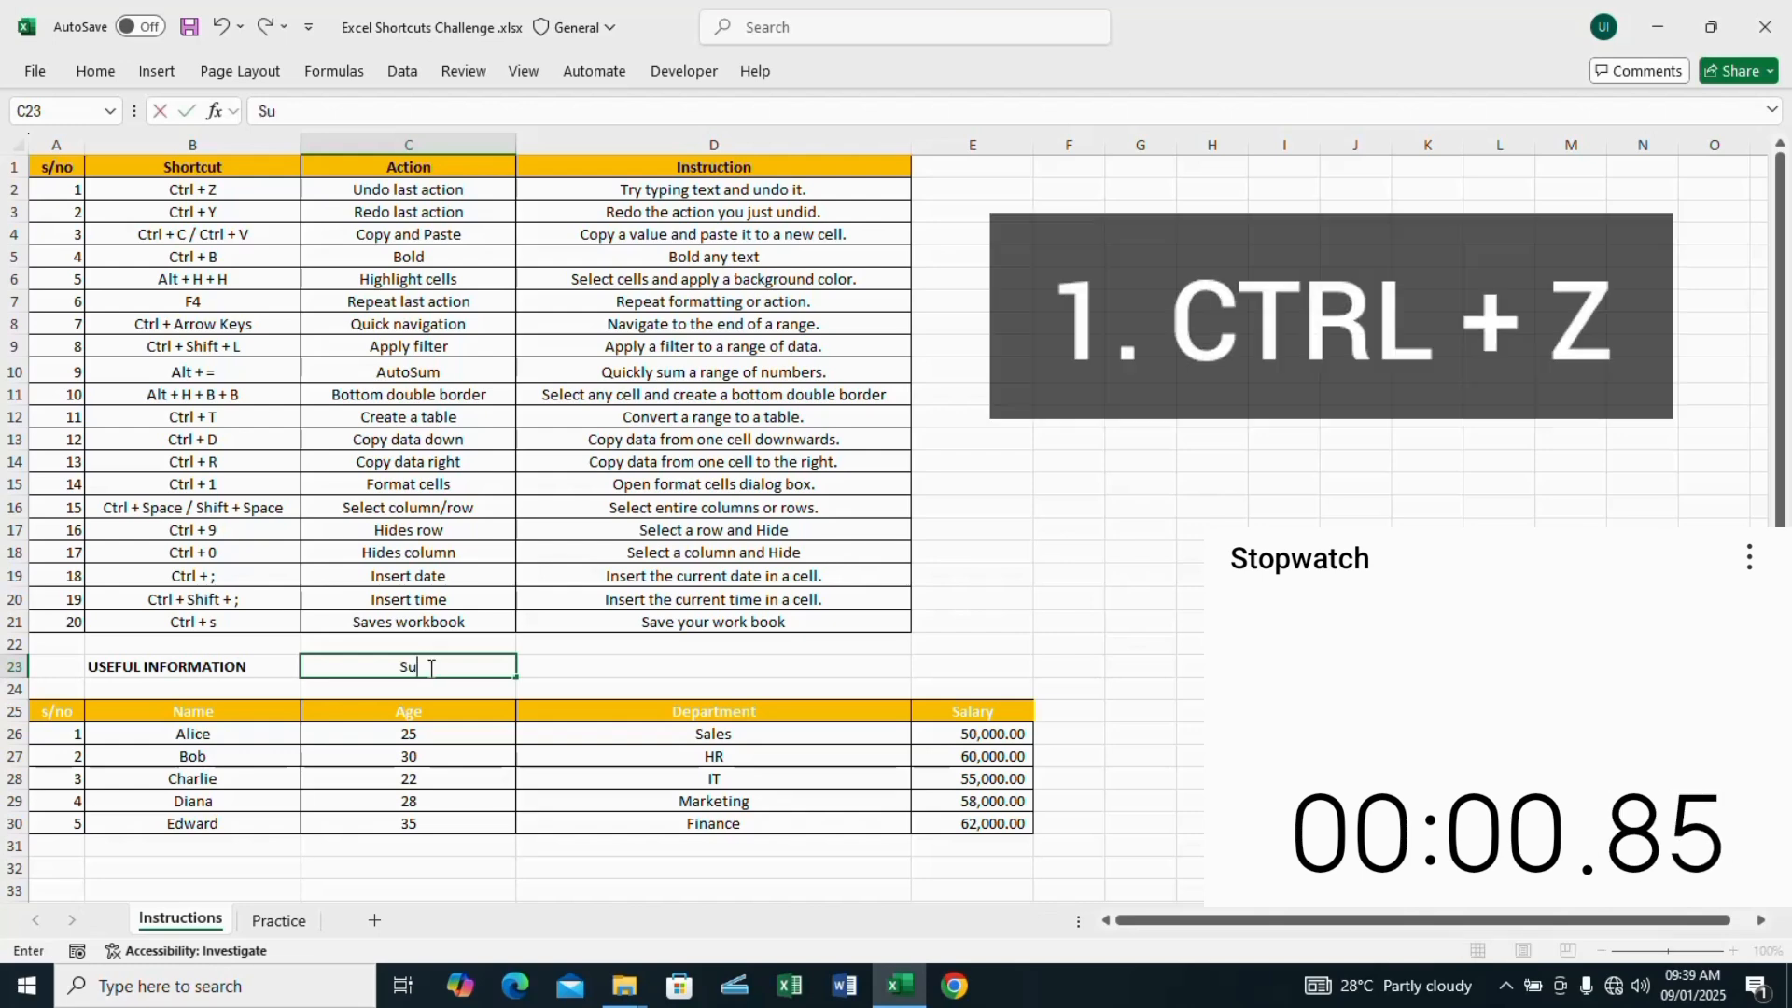
type("bscribe")
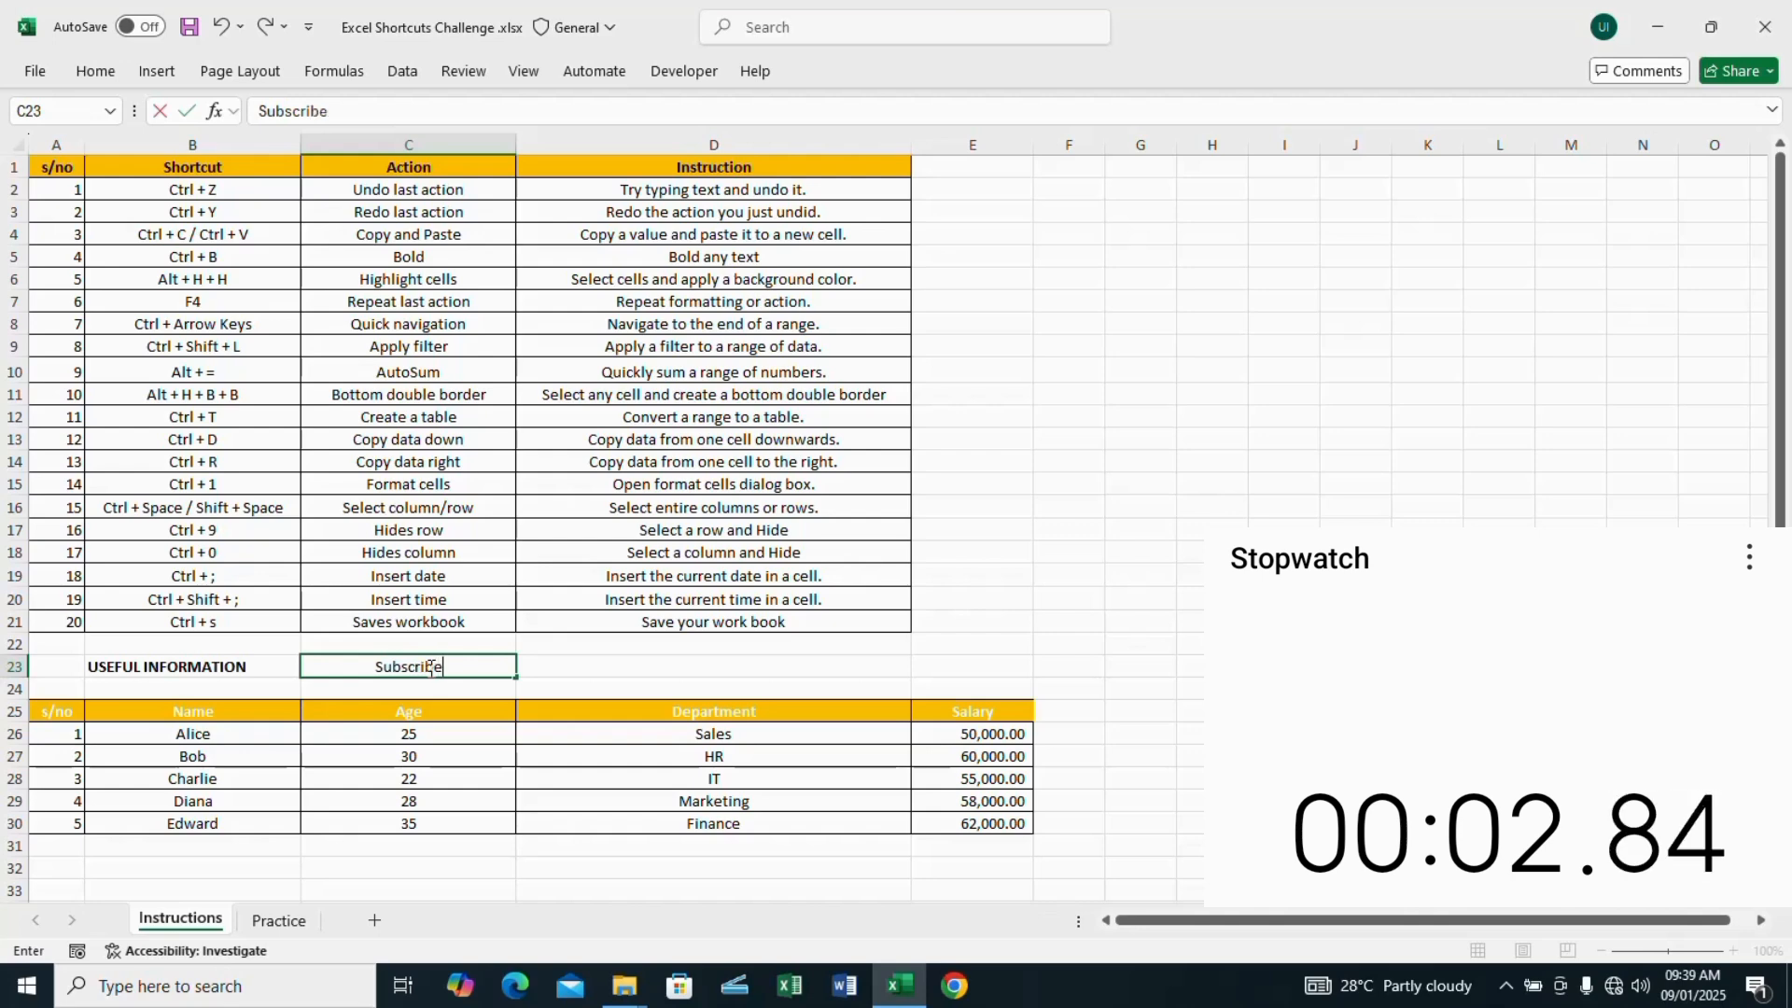
type(" to Exce")
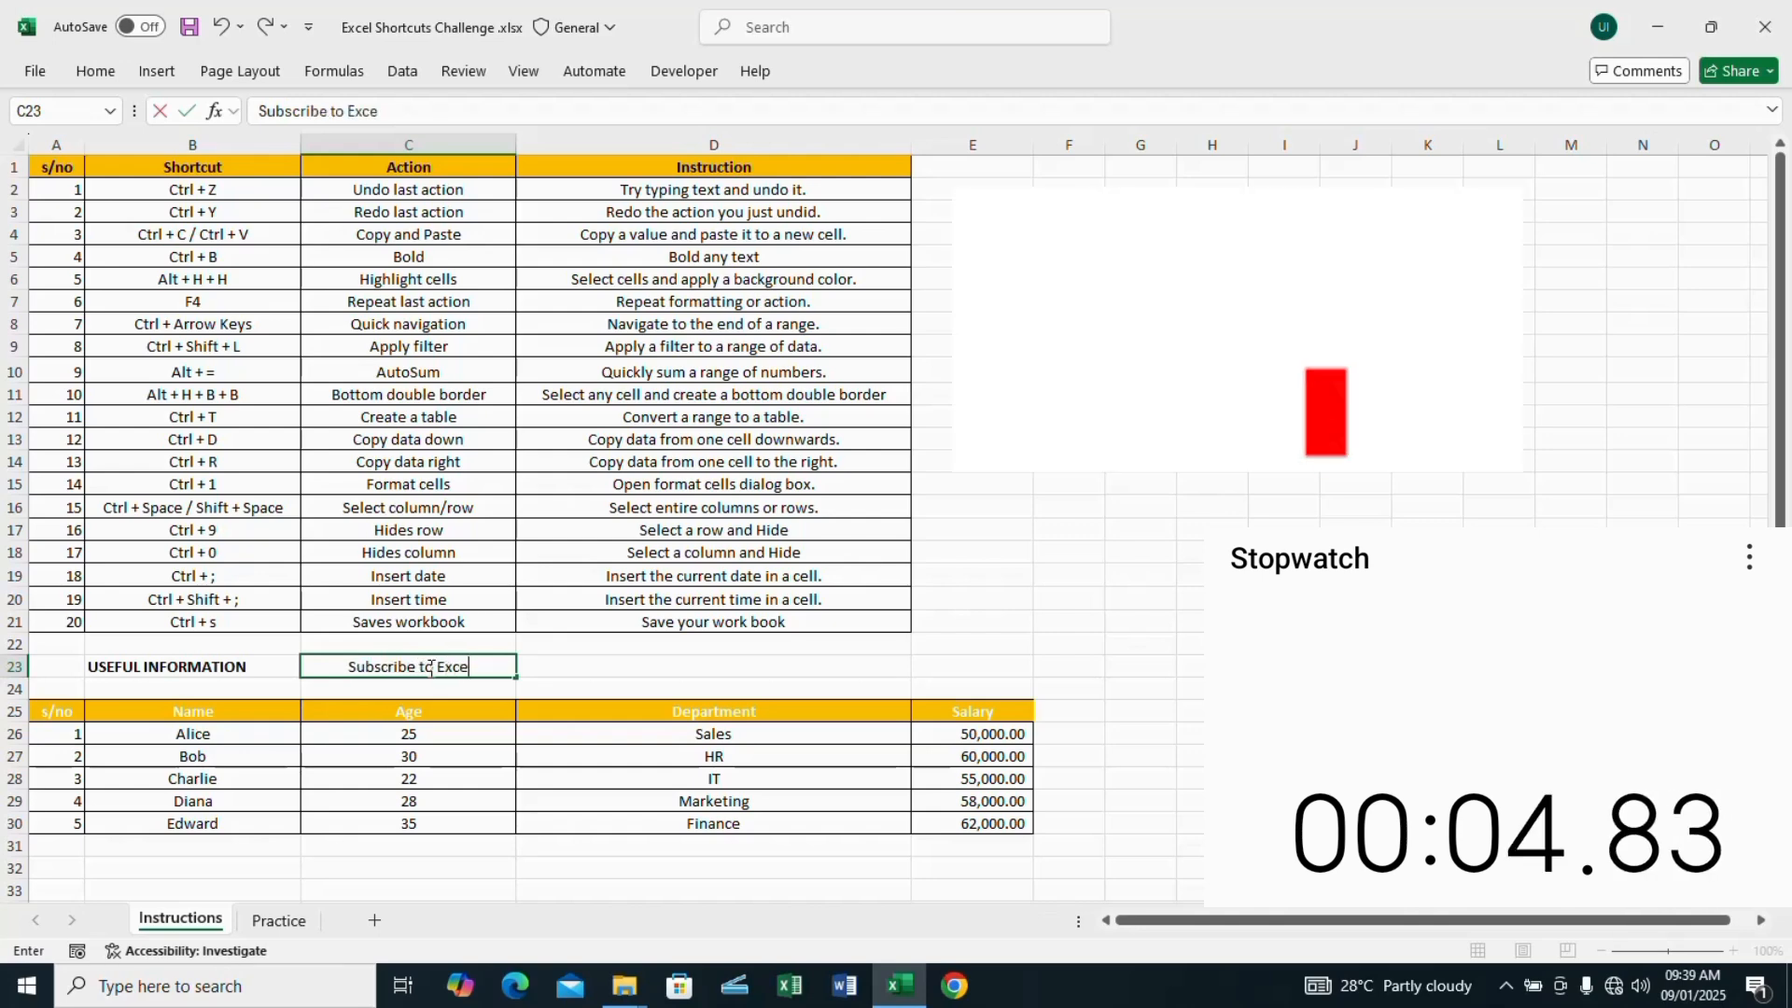
type("l wi")
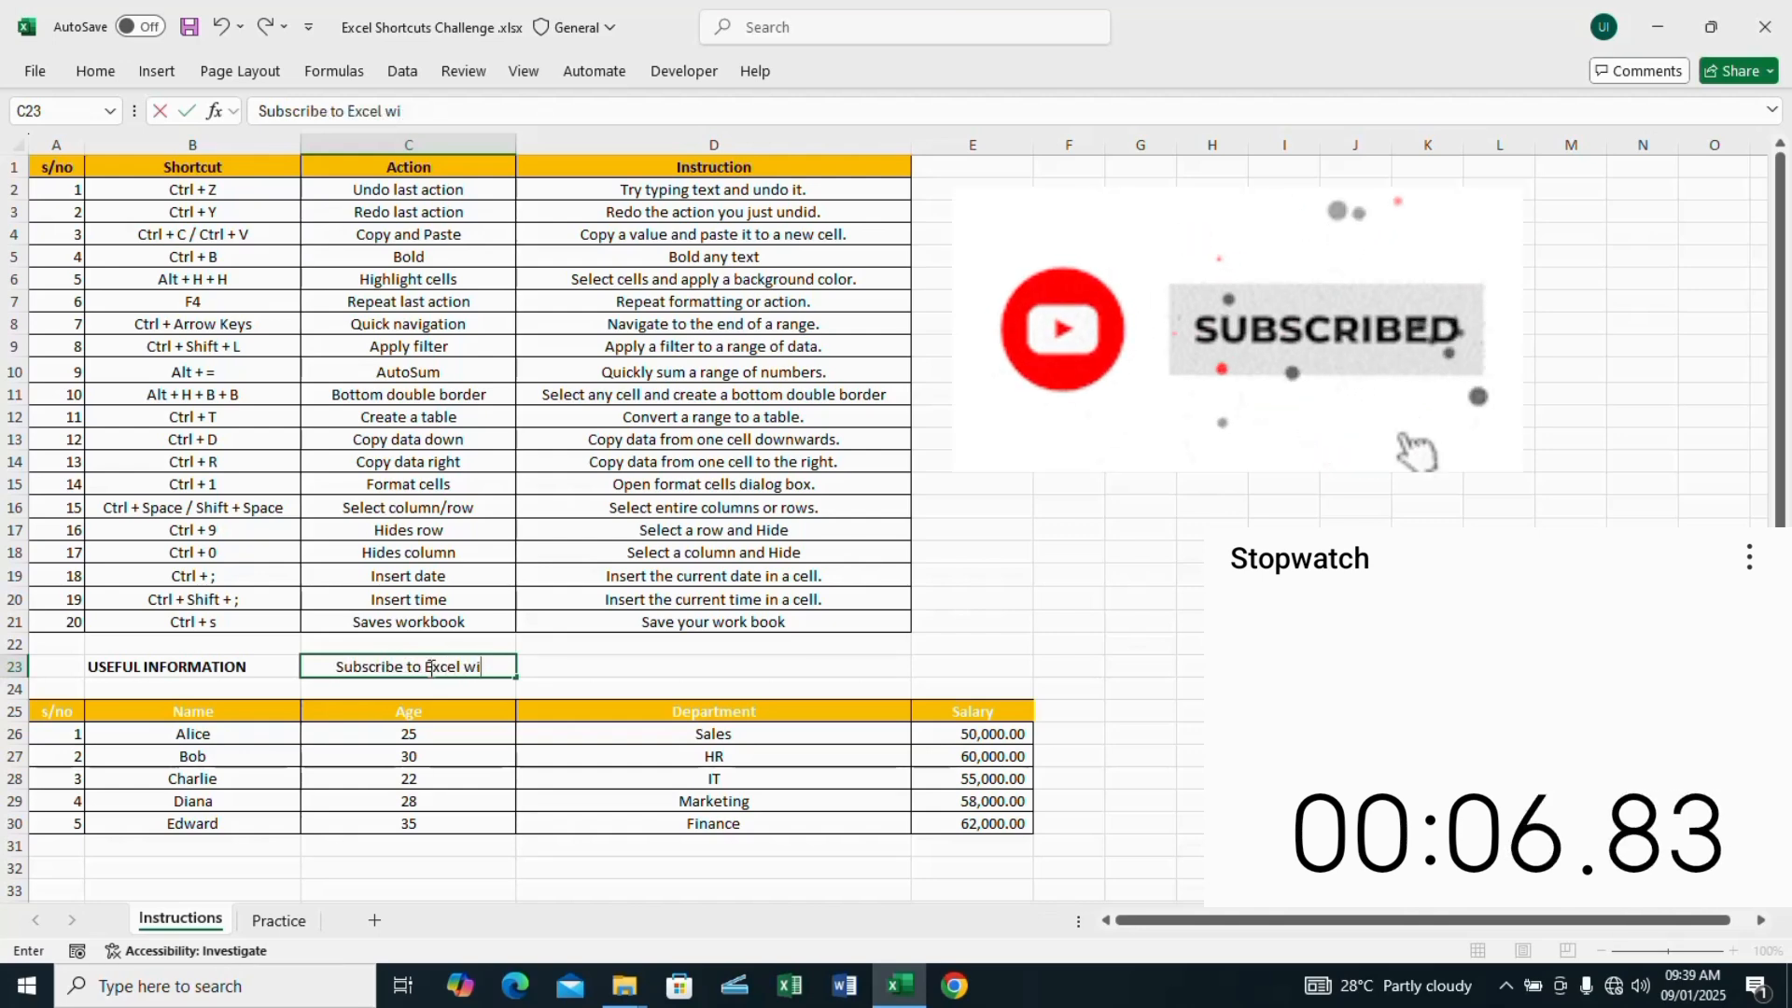
type("th Ugo")
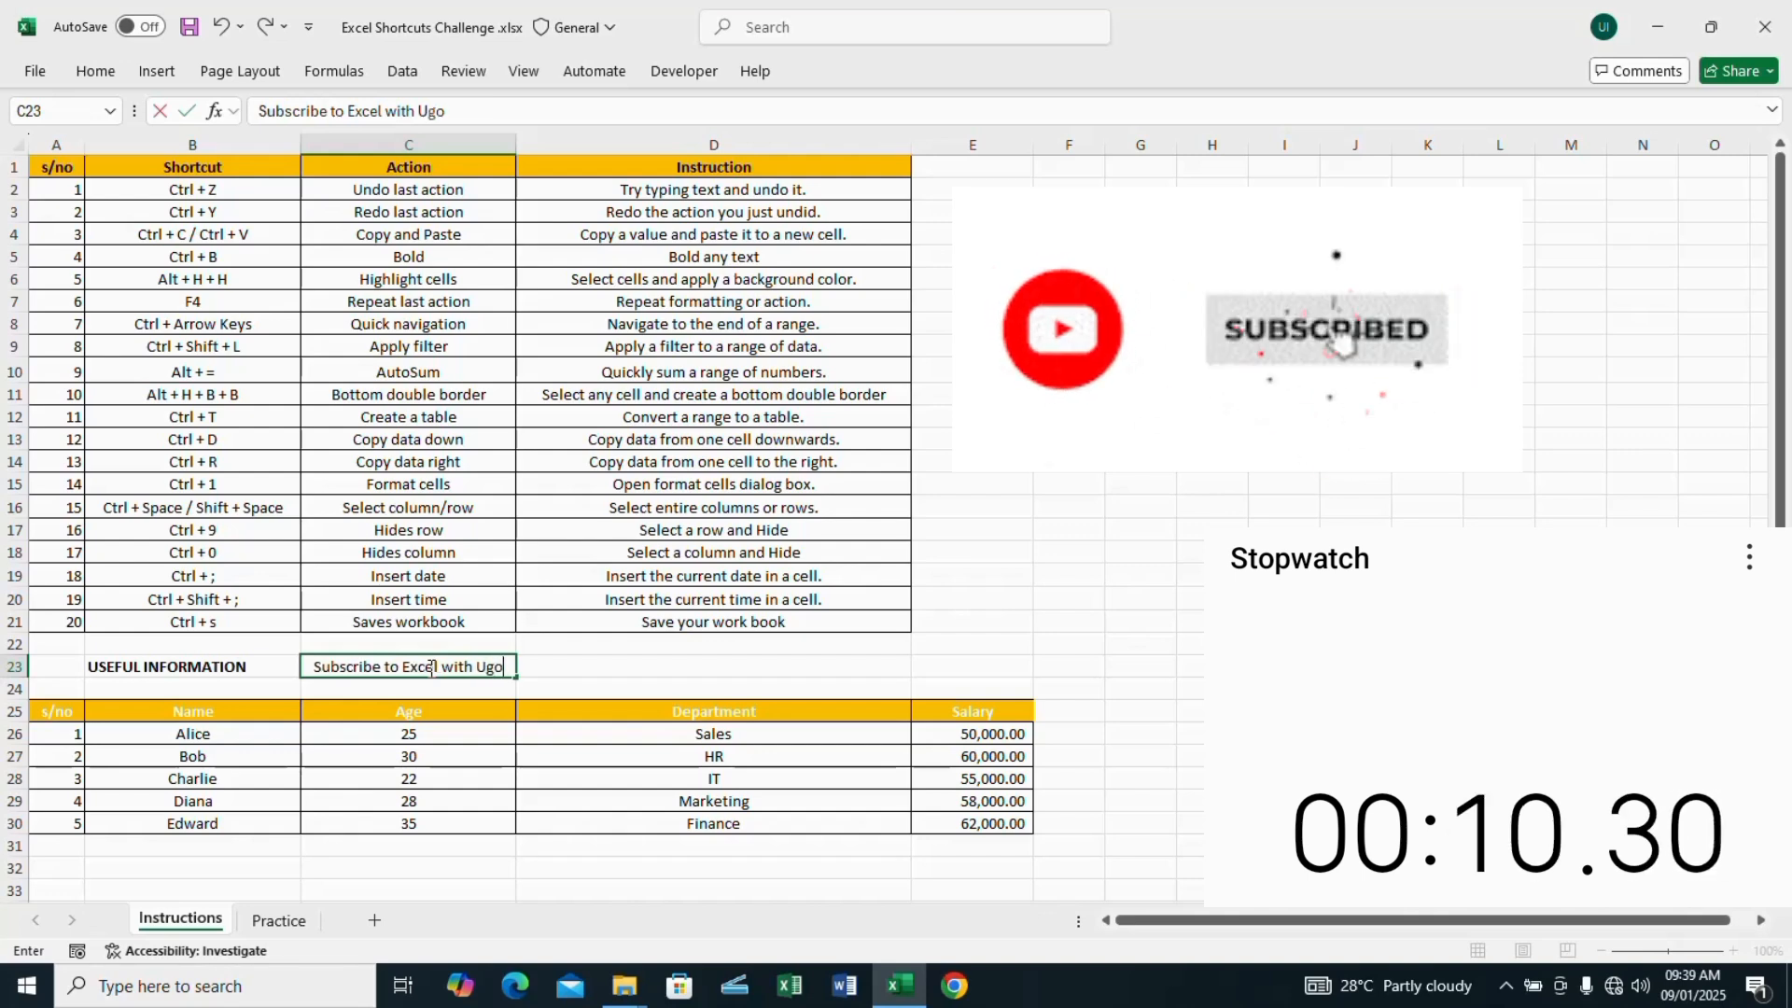
key("Return")
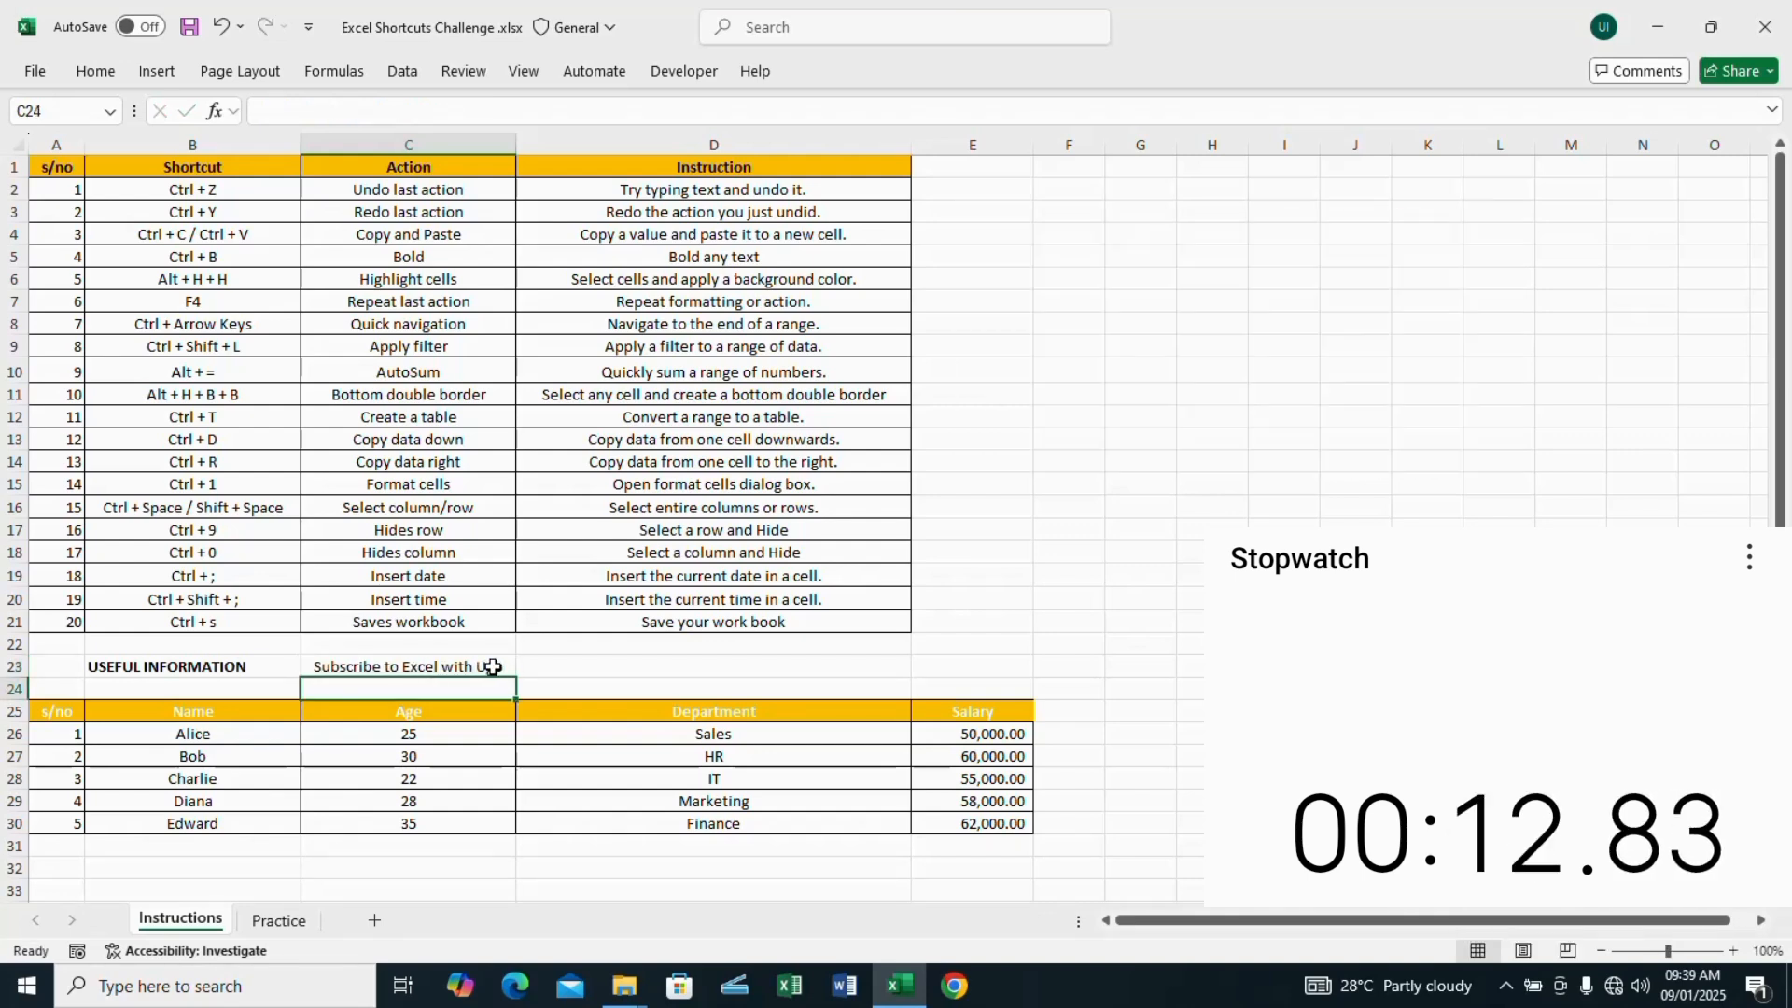
Step: Undo the text entry in cell C23 and redo it
key("ctrl+z")
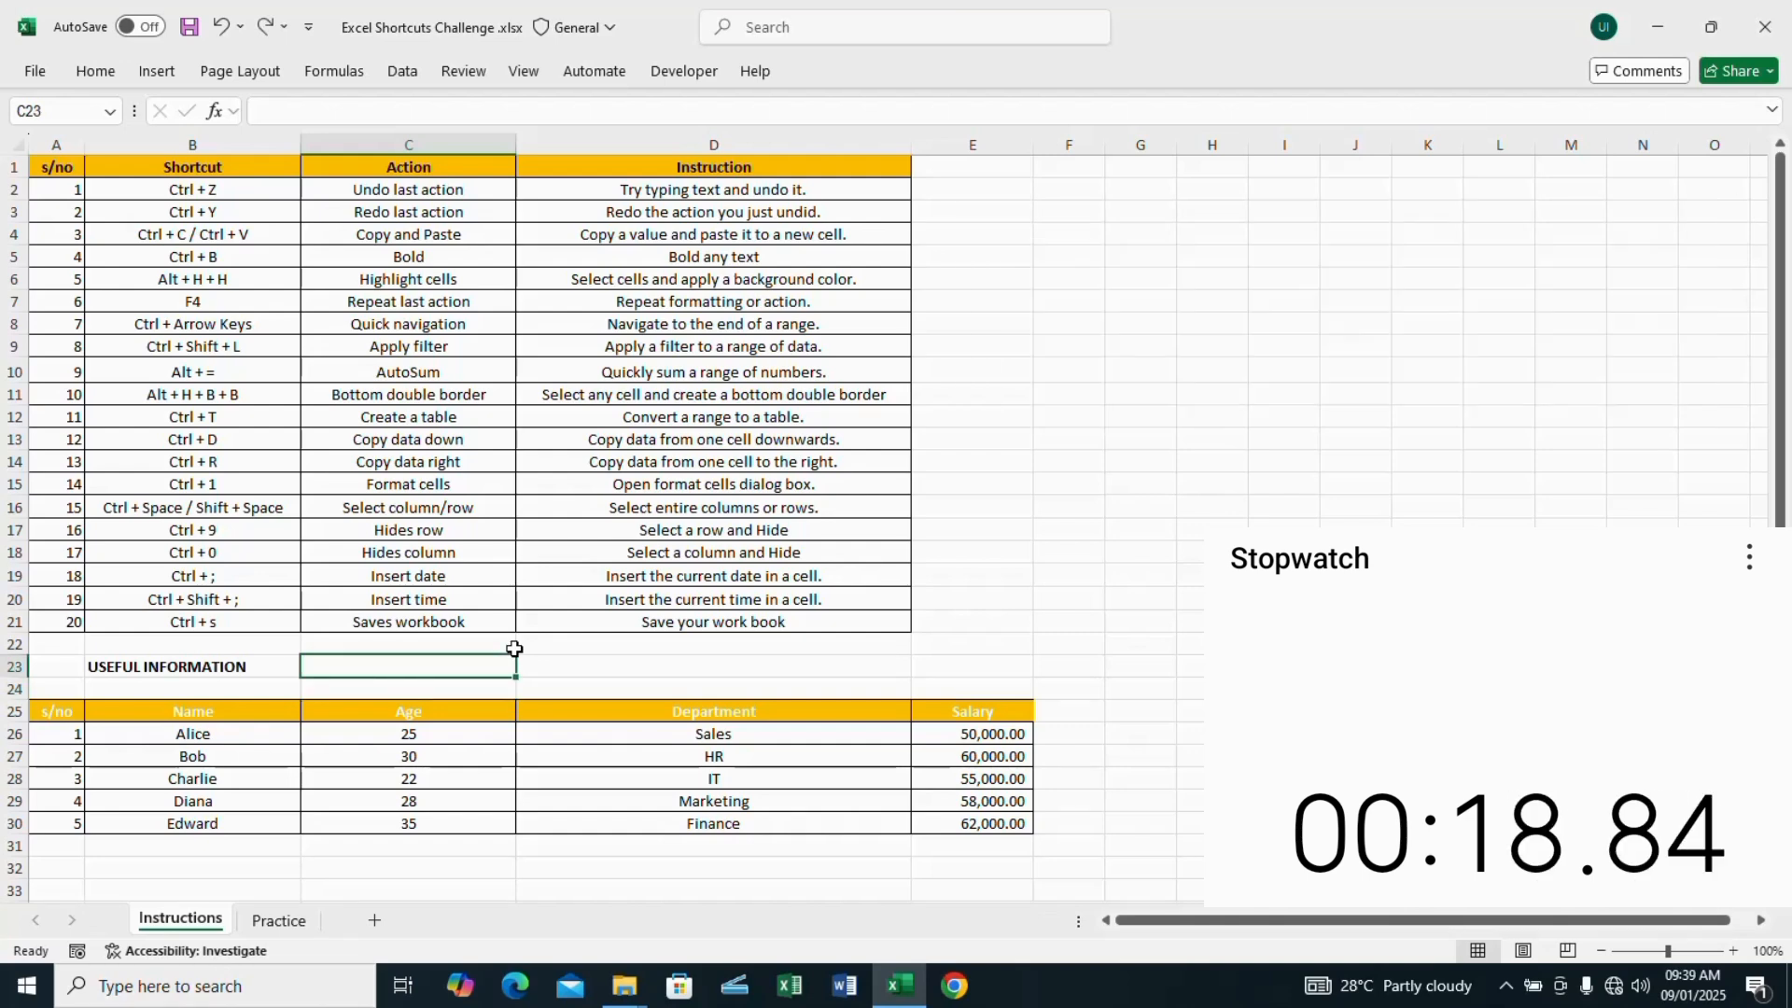
key("ctrl+y")
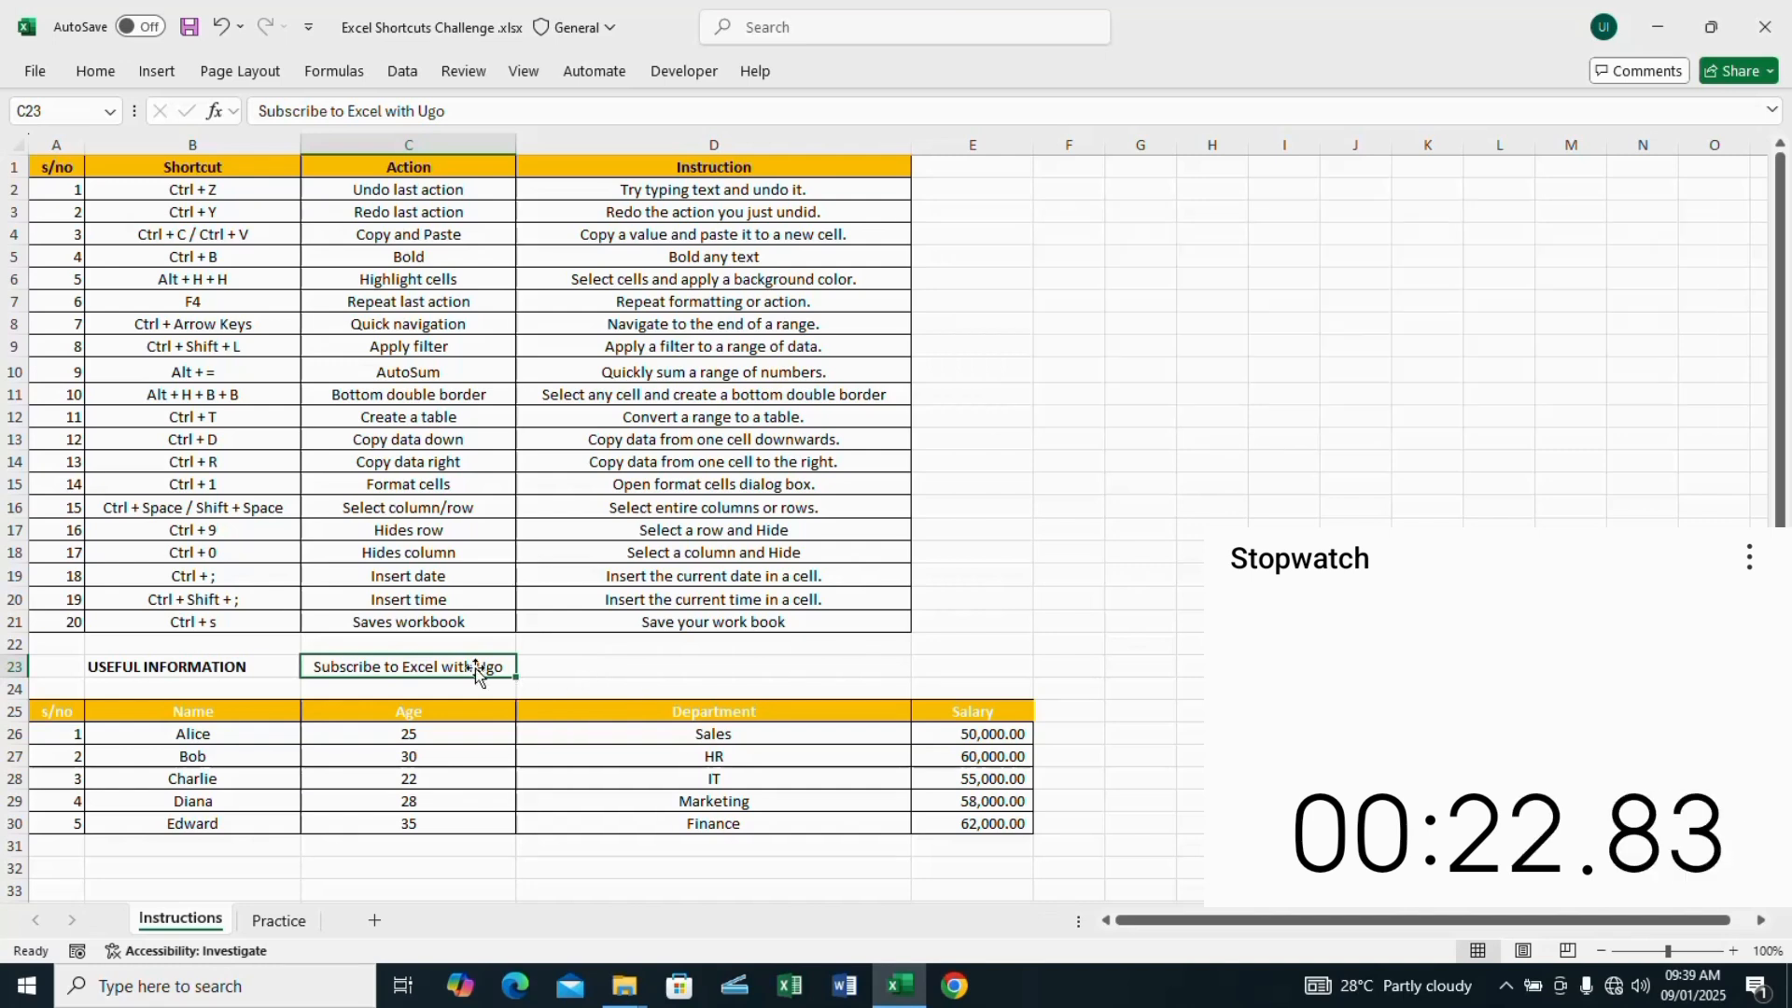
Step: Copy the text from cell C23 into cell D23 and clear the copy marker
key("ctrl+c")
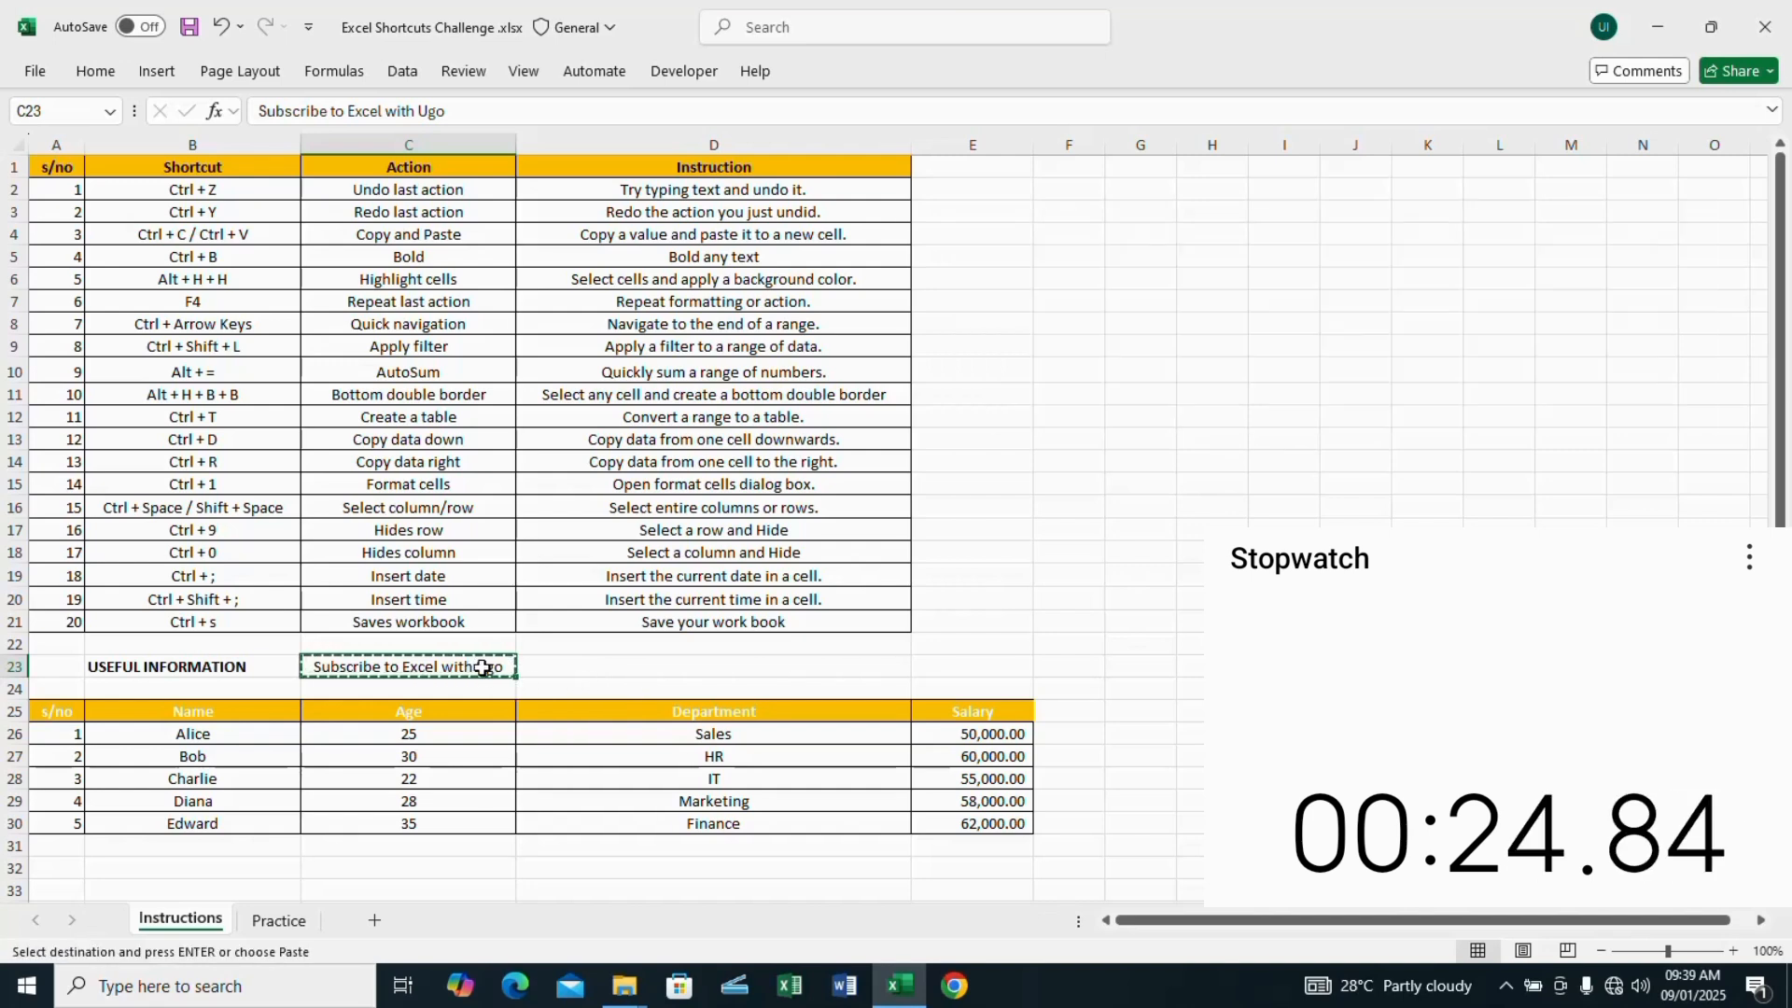
left_click(636, 668)
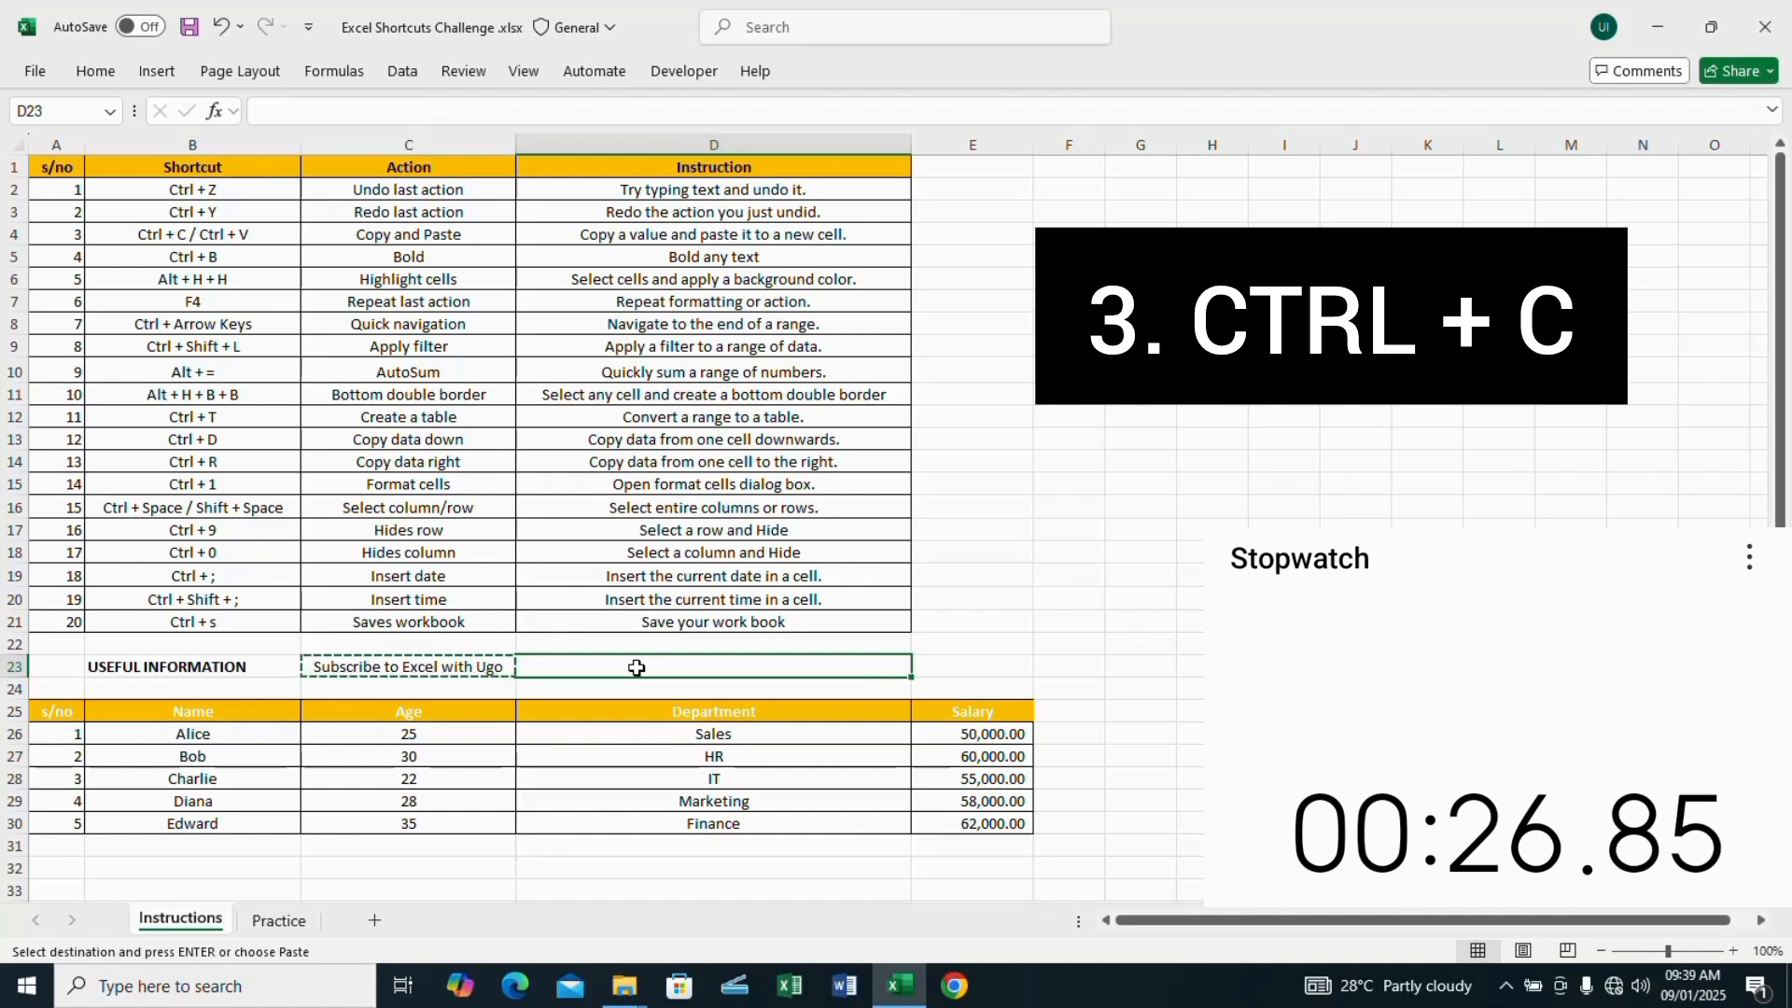
key("ctrl+v")
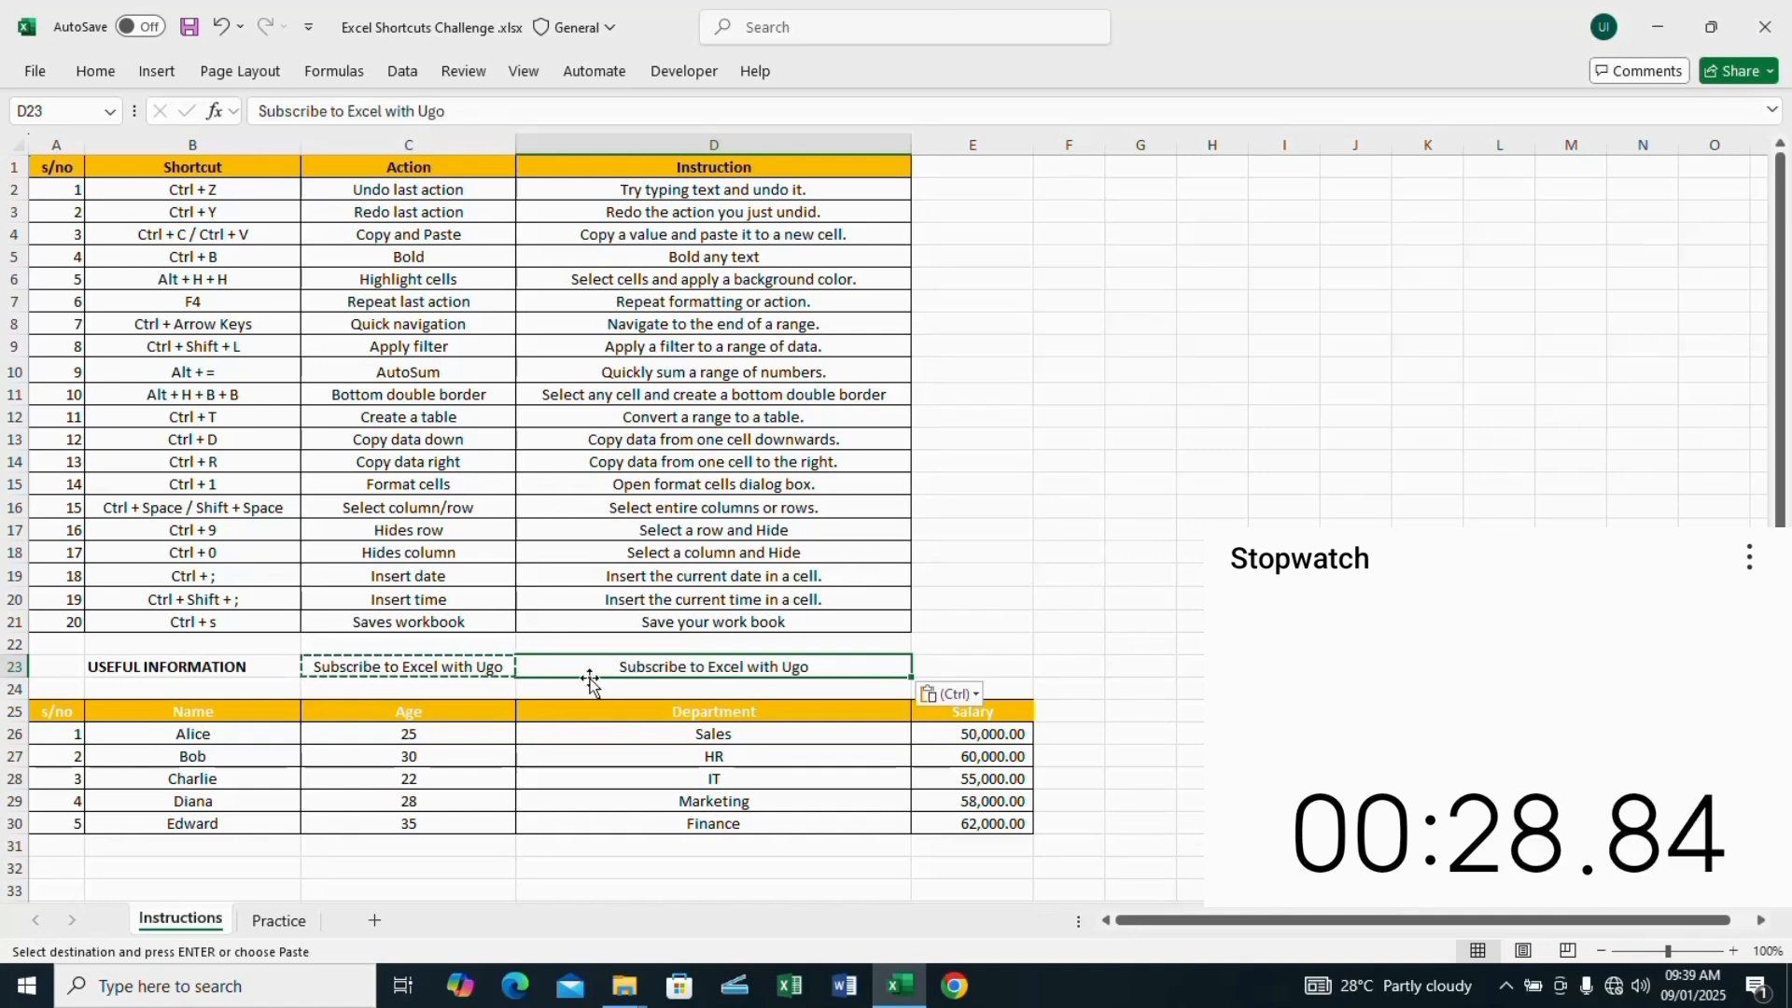
key("Escape")
Step: Make the text in cell C23 bold and fill the cell with standard yellow
left_click(446, 665)
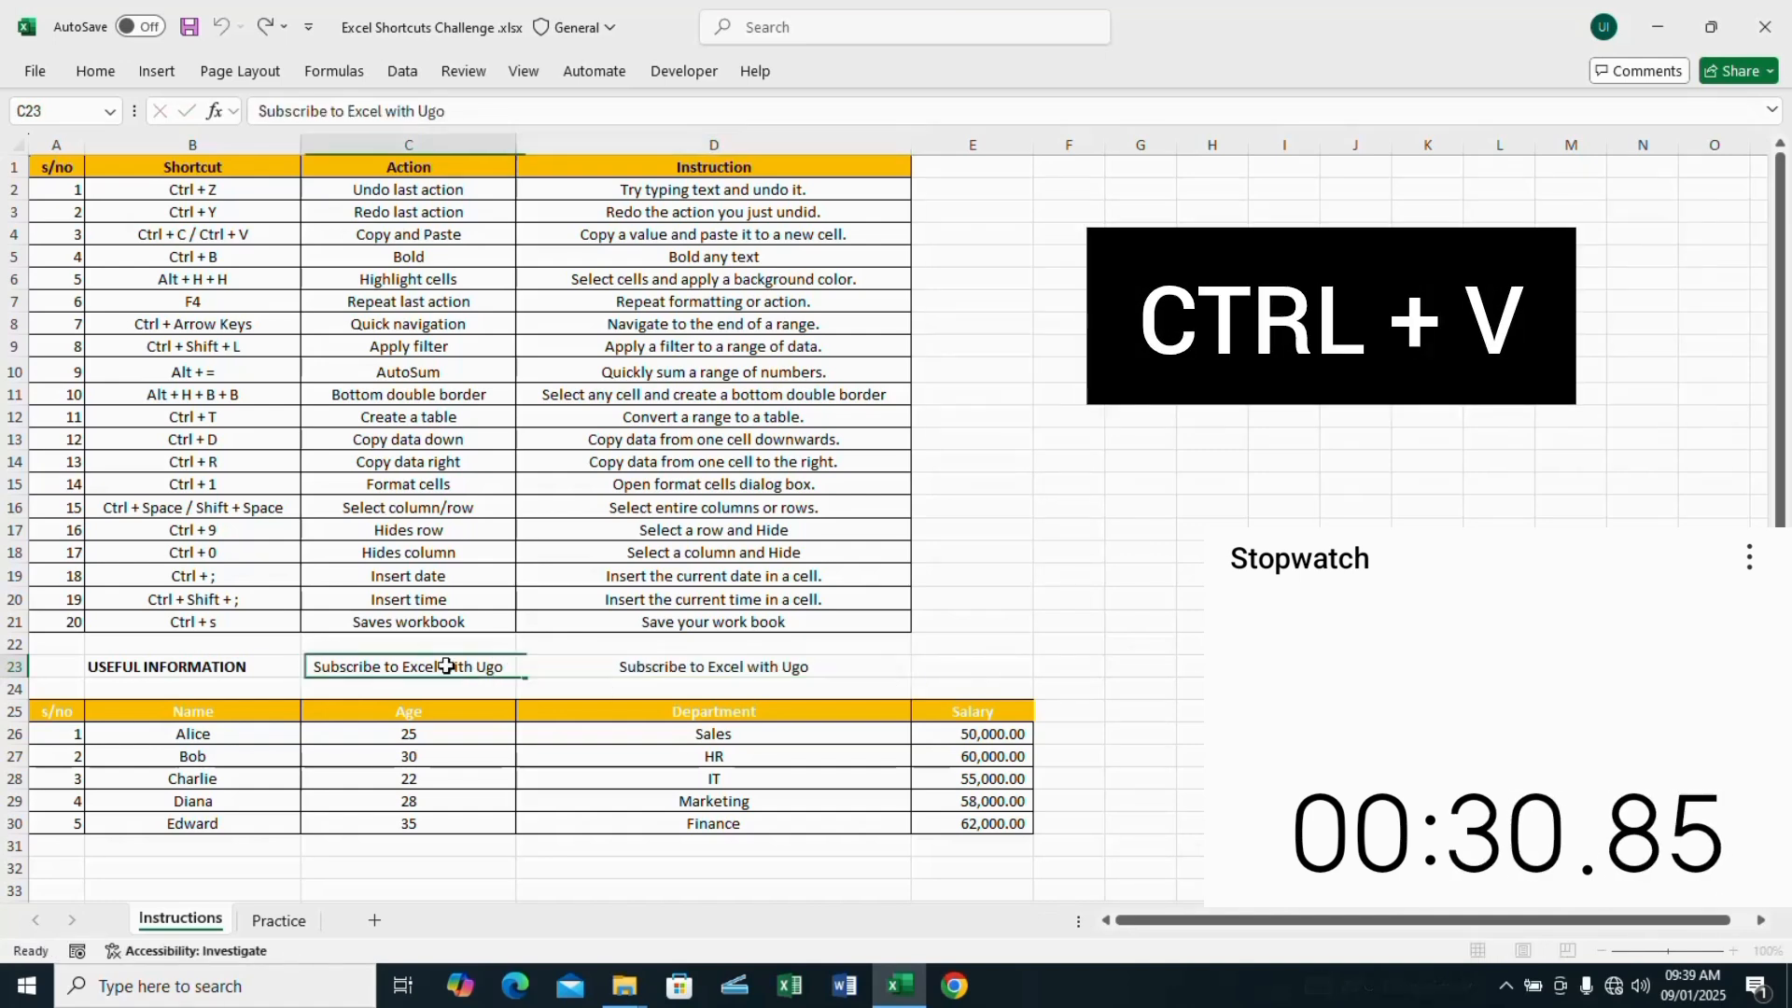
key("ctrl+b")
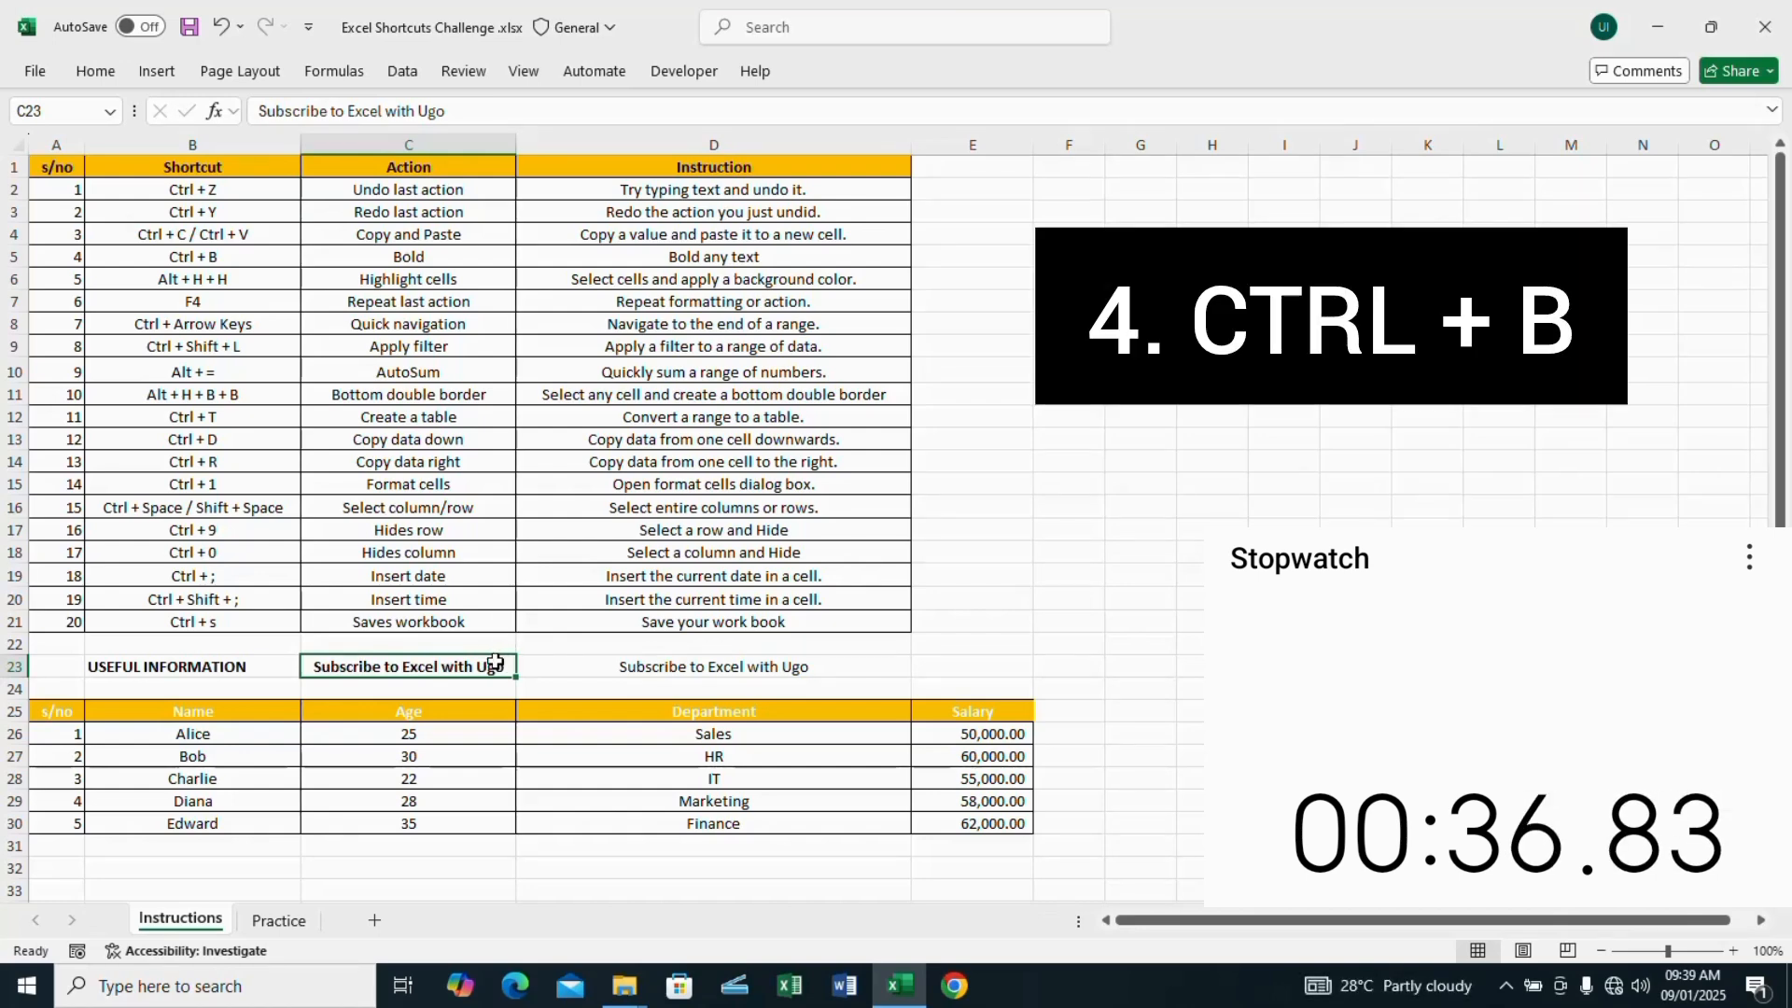
key("alt")
key("h")
key("h")
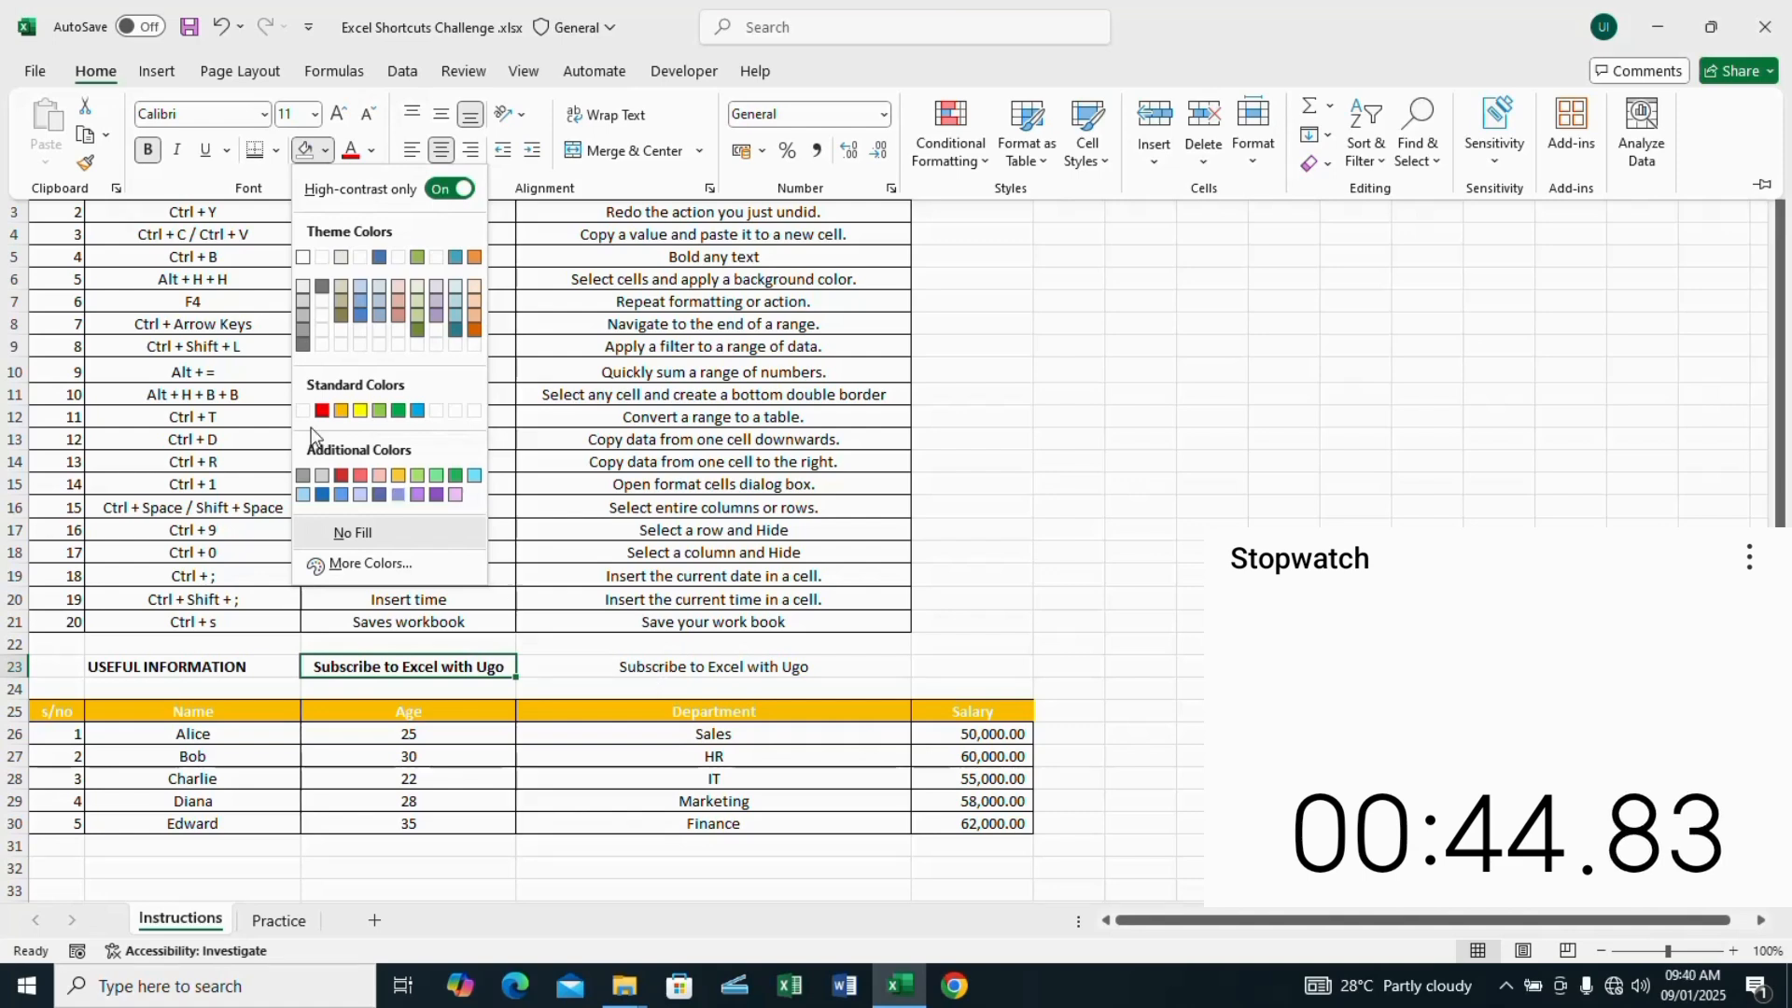
left_click(362, 416)
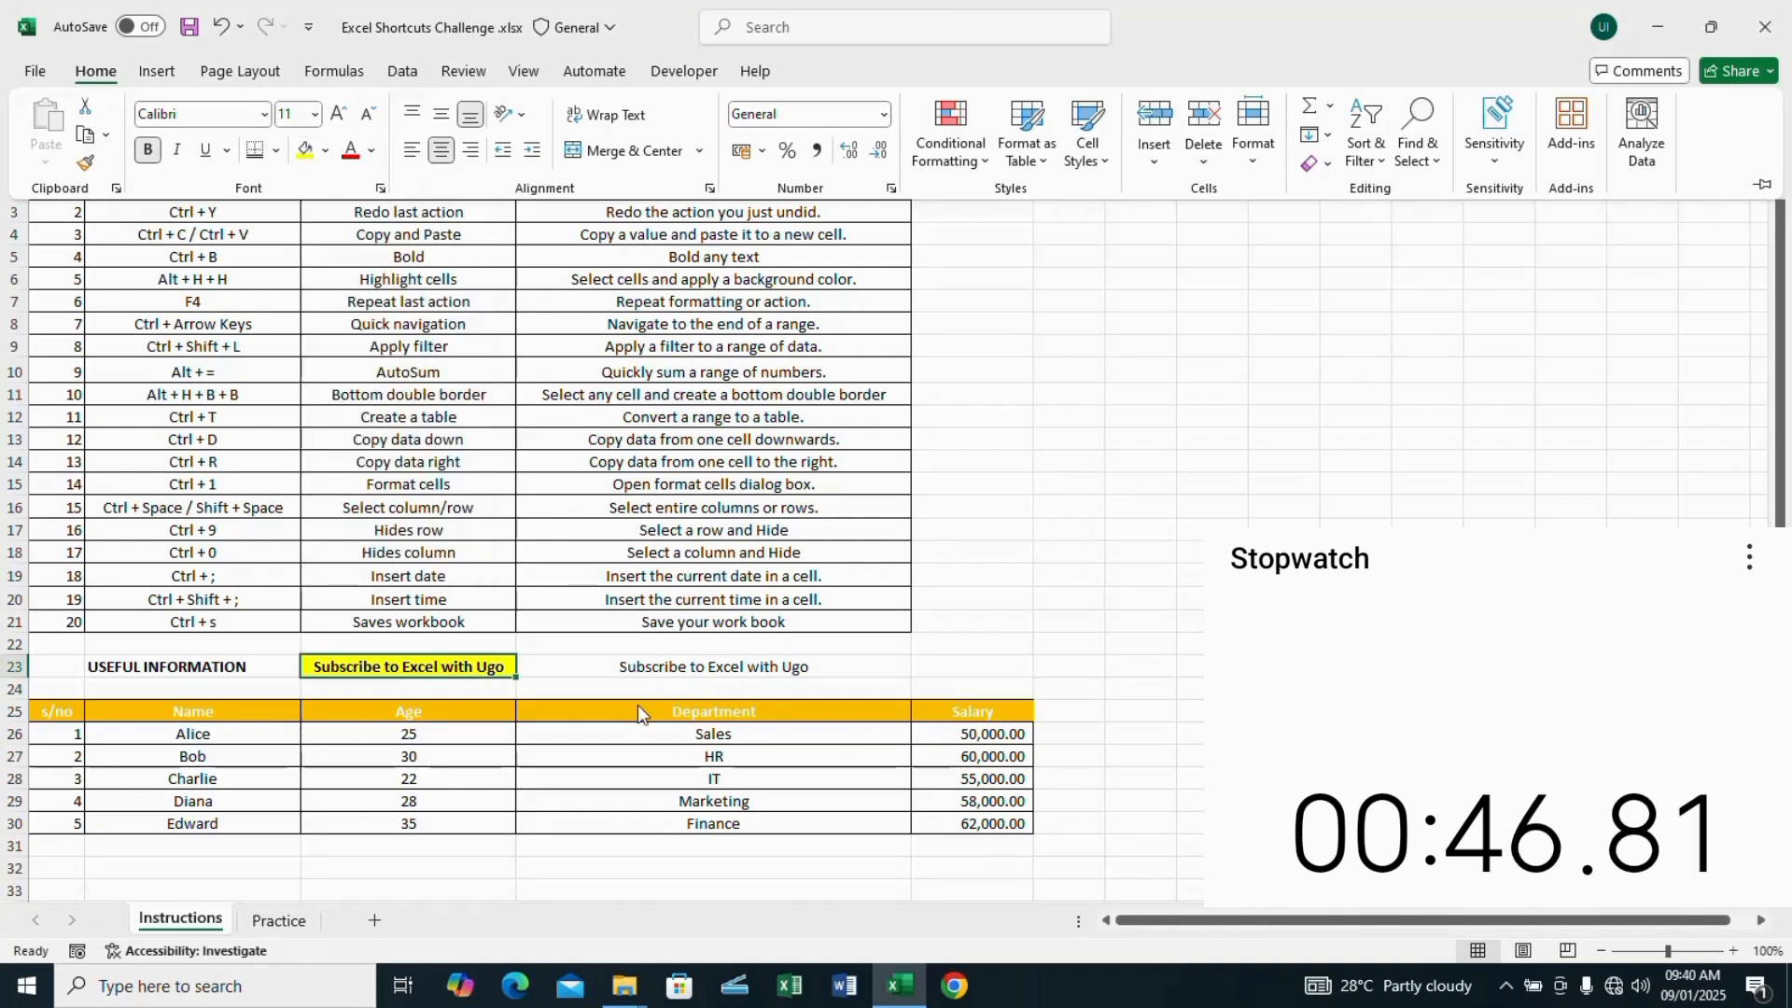
Step: Repeat the yellow fill on cell D23
left_click(670, 665)
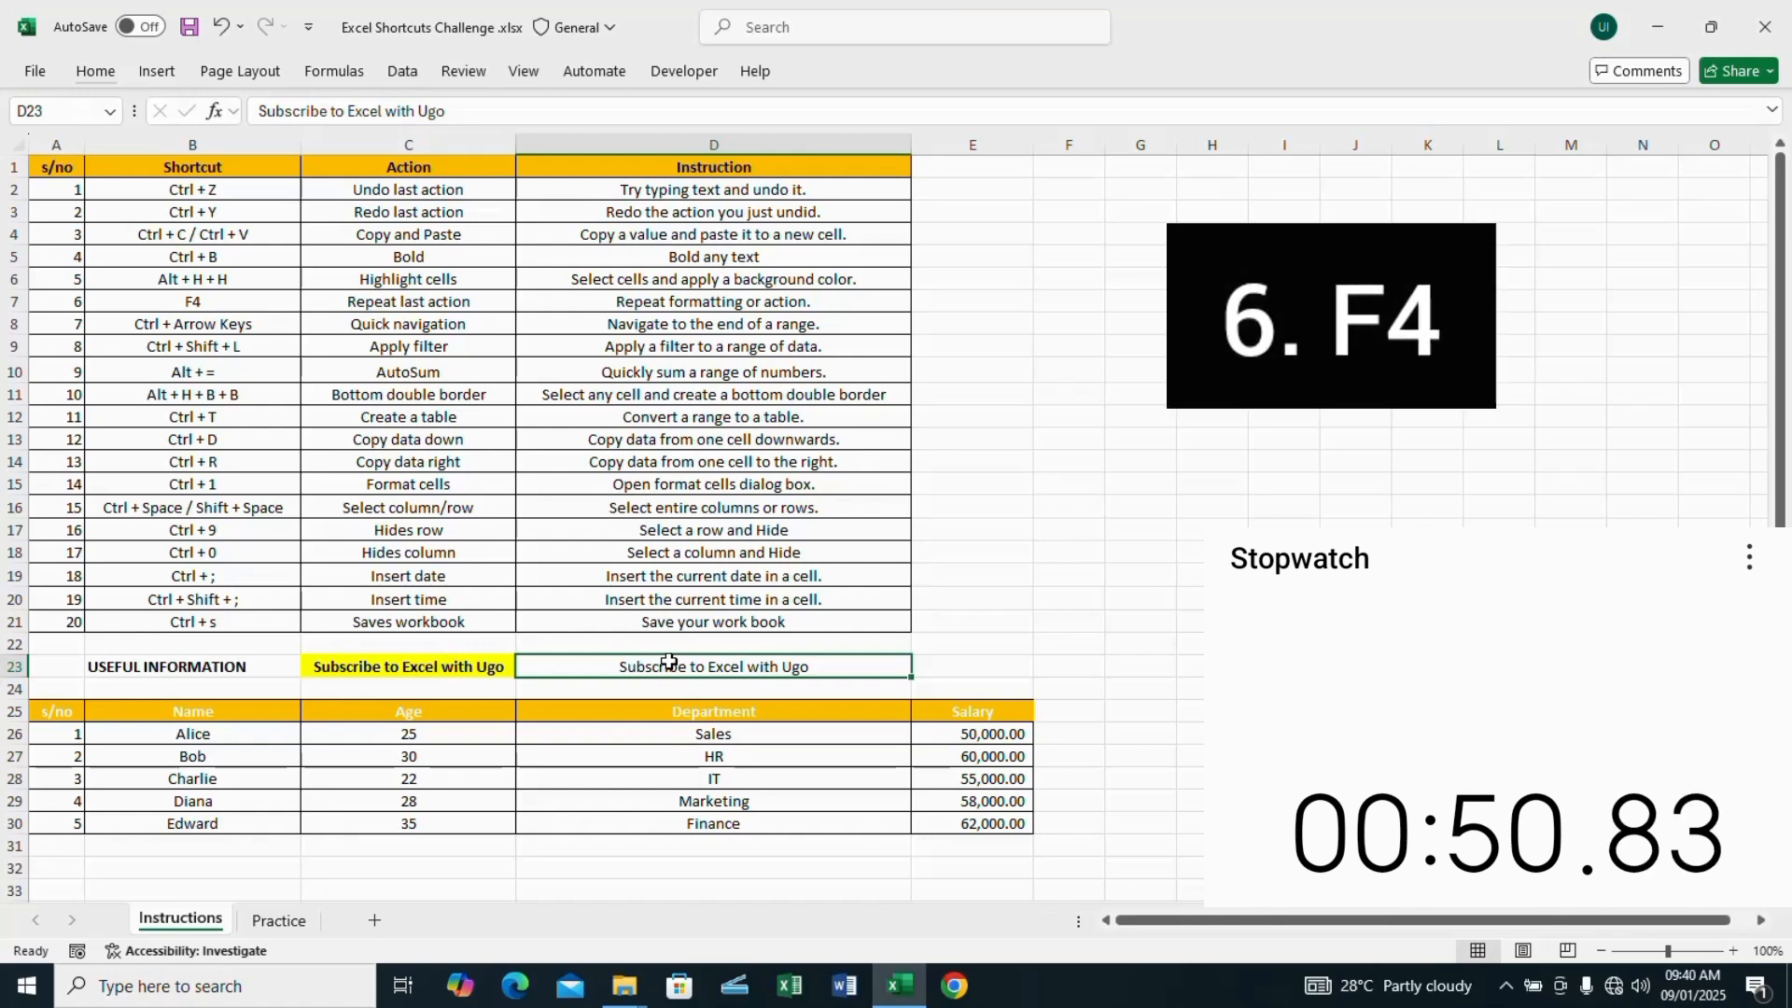
key("F4")
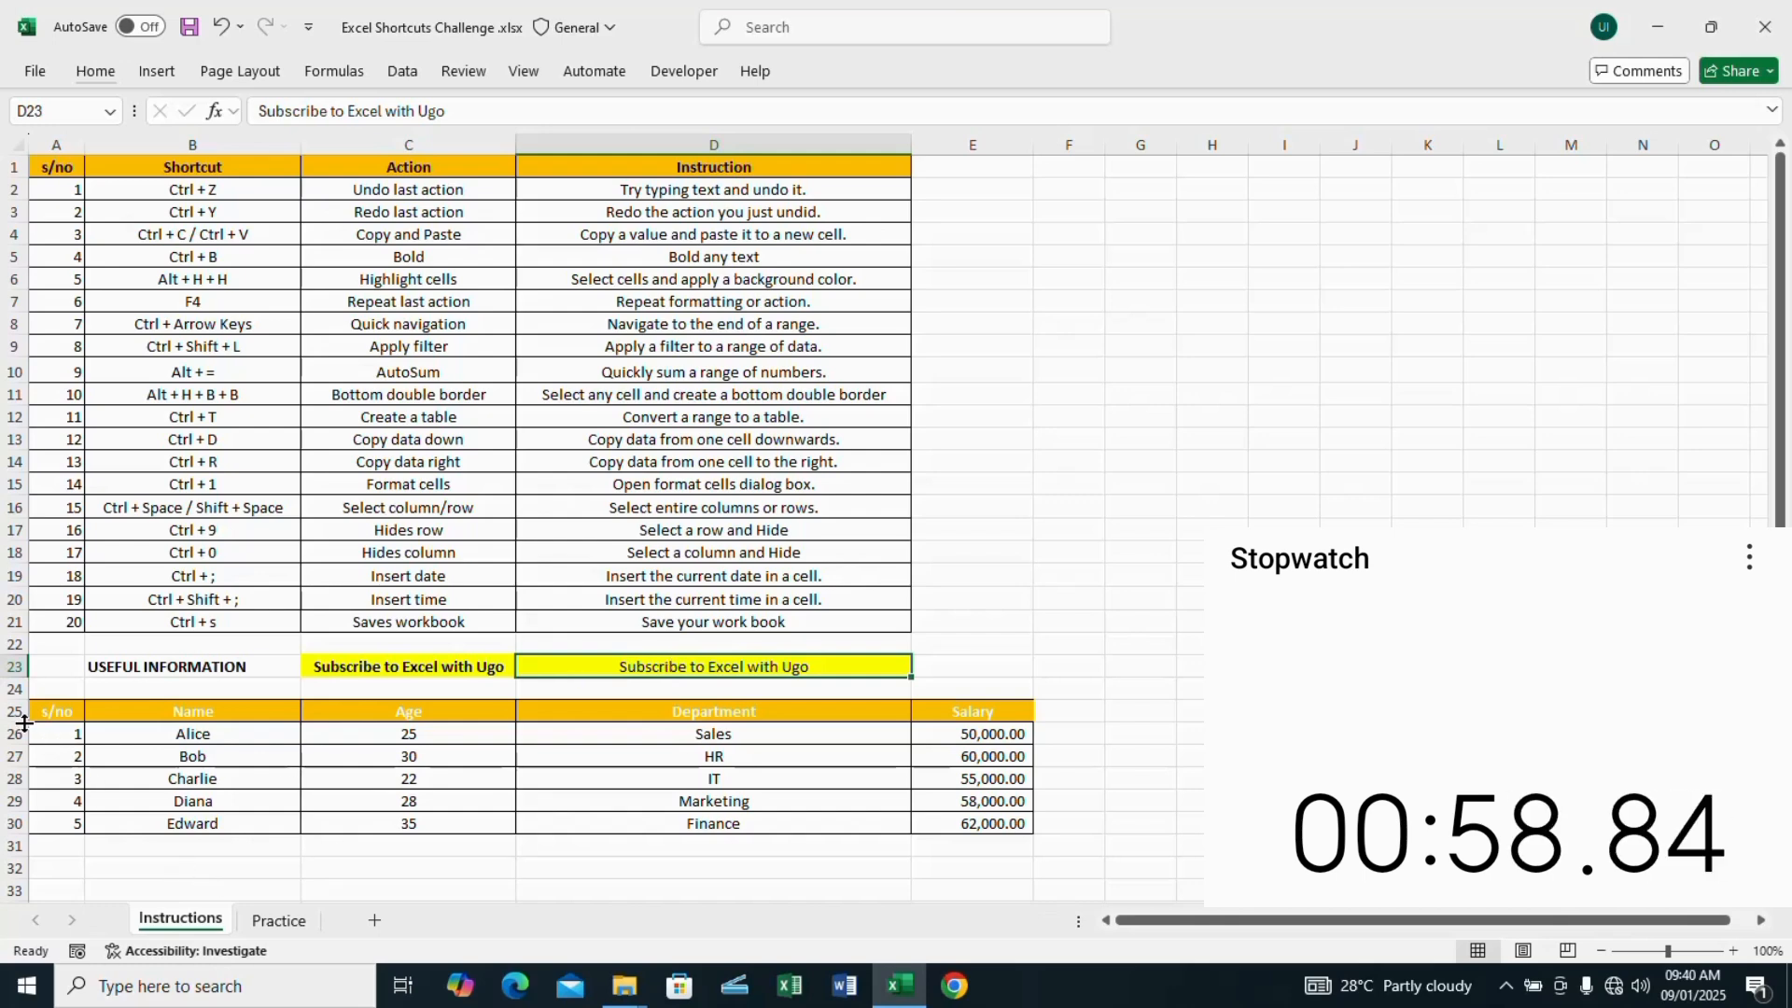
Step: Jump from A25 to the end of the useful information header row and apply a filter to the range
left_click(56, 718)
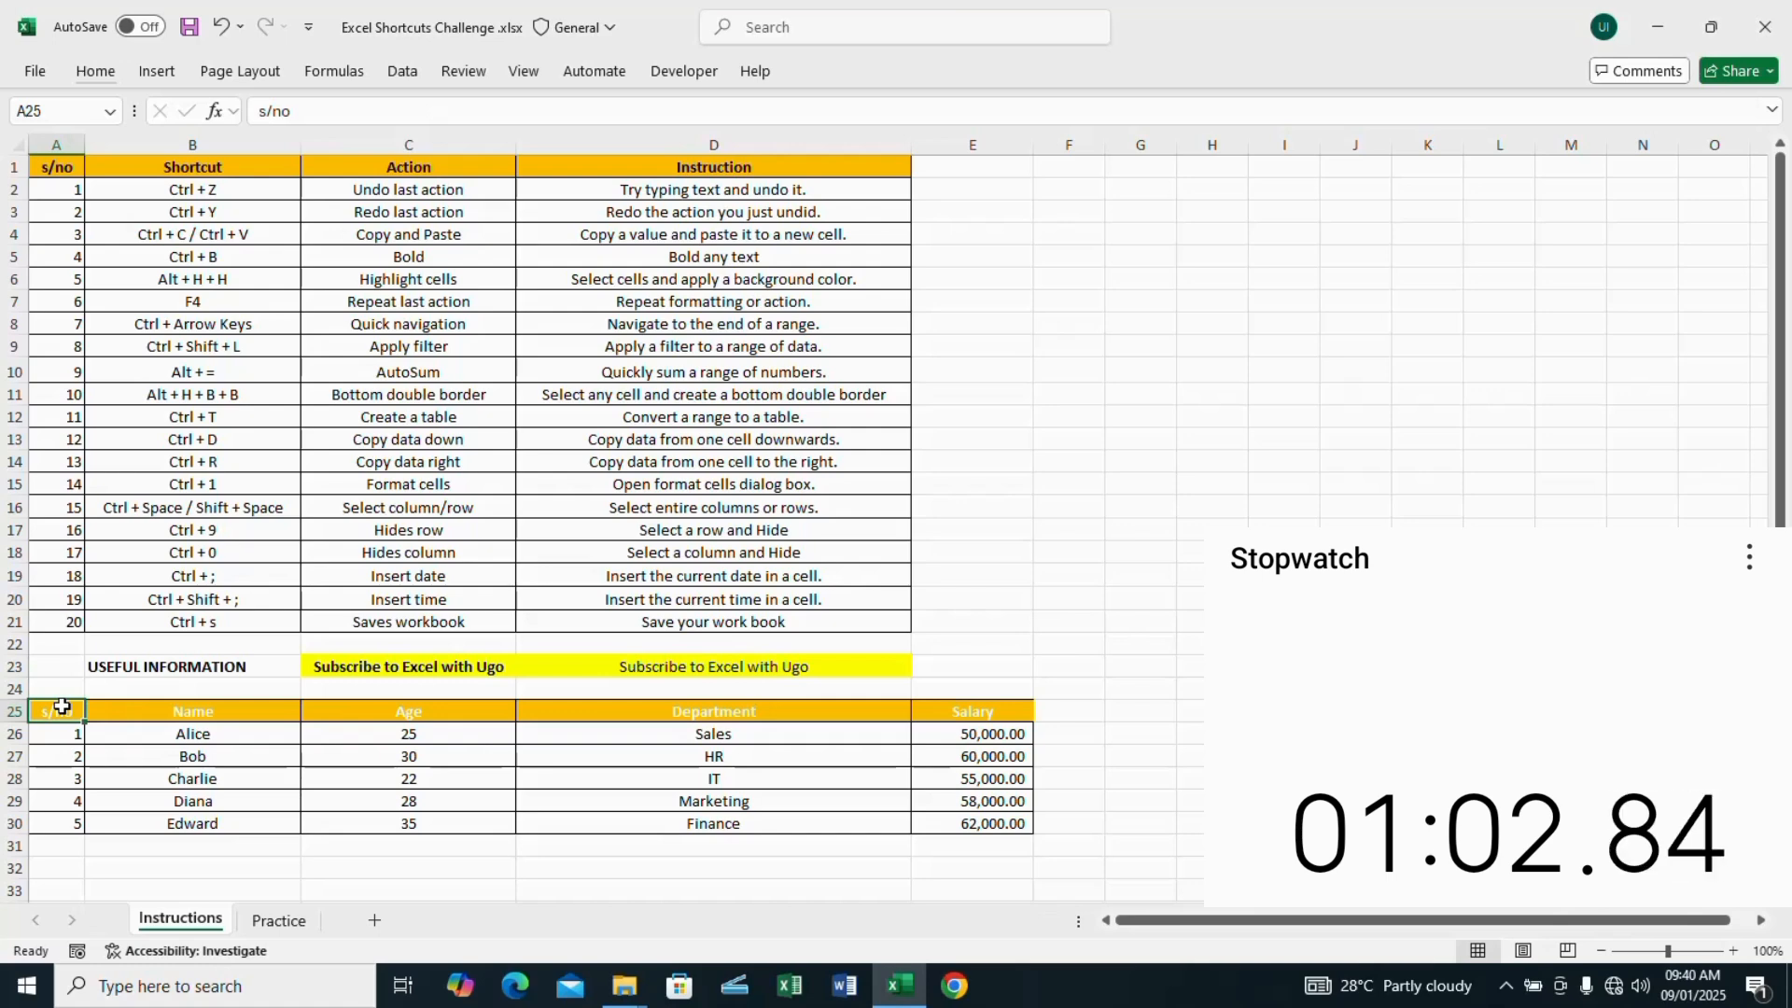
key("ctrl+Right")
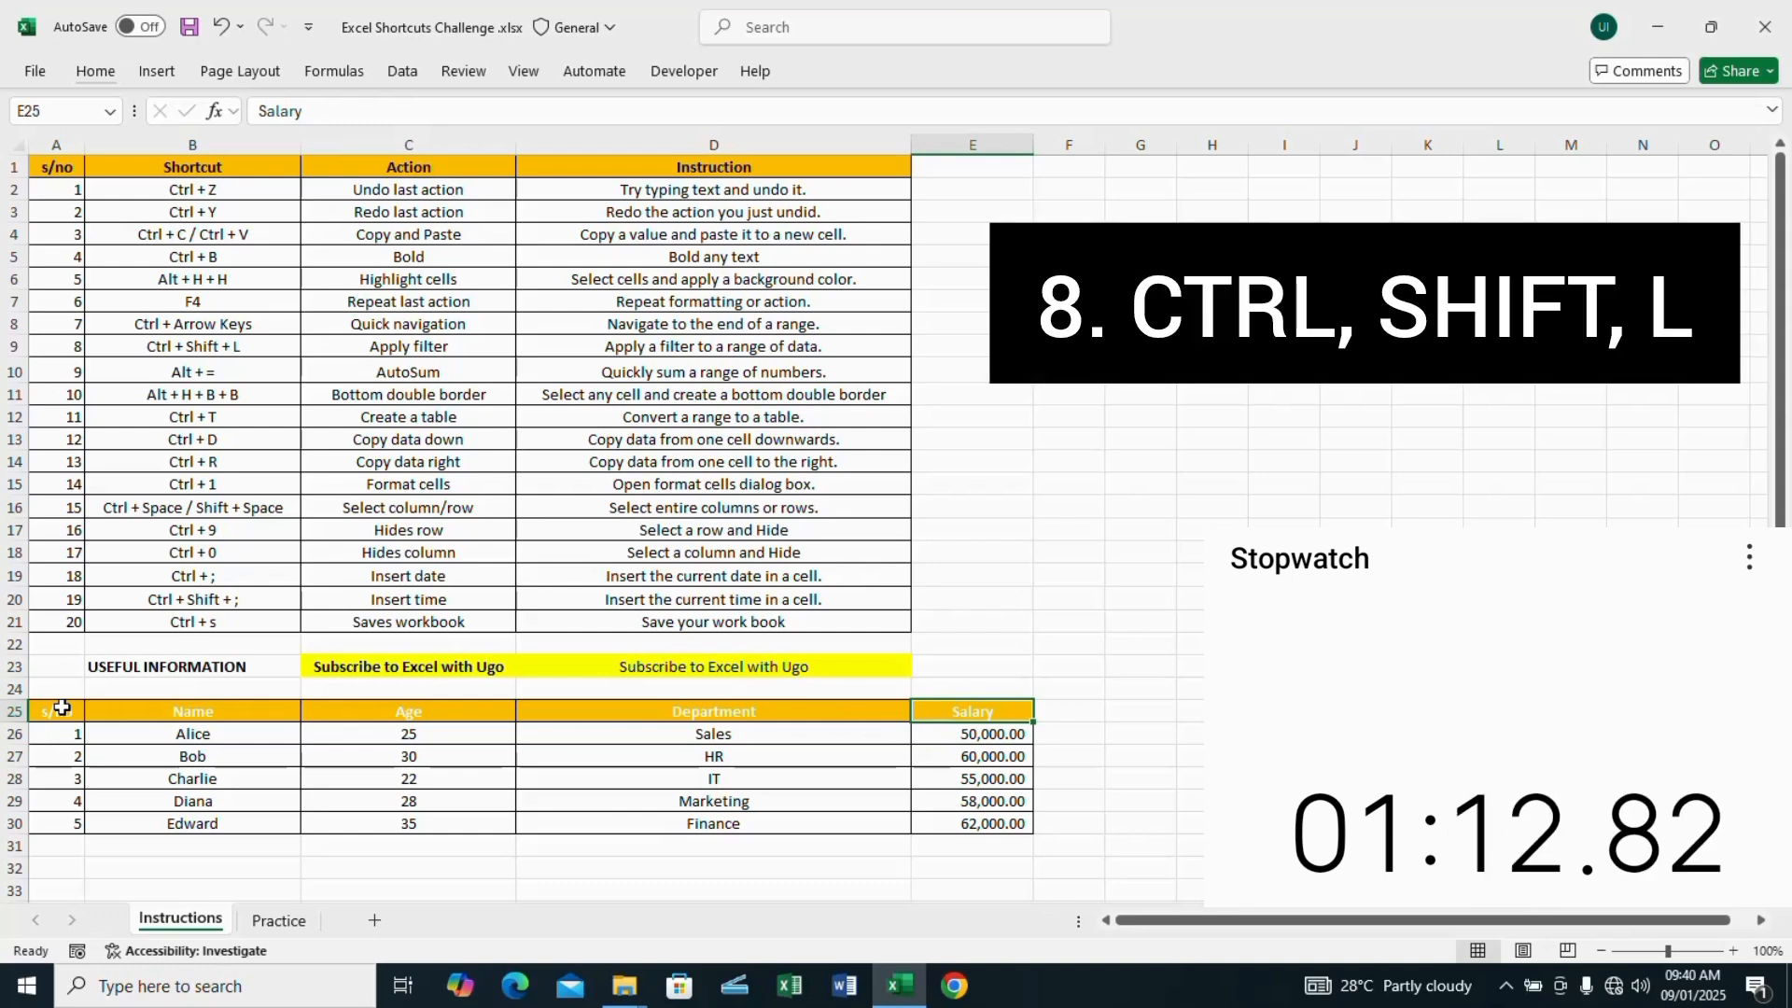
key("ctrl+shift+l")
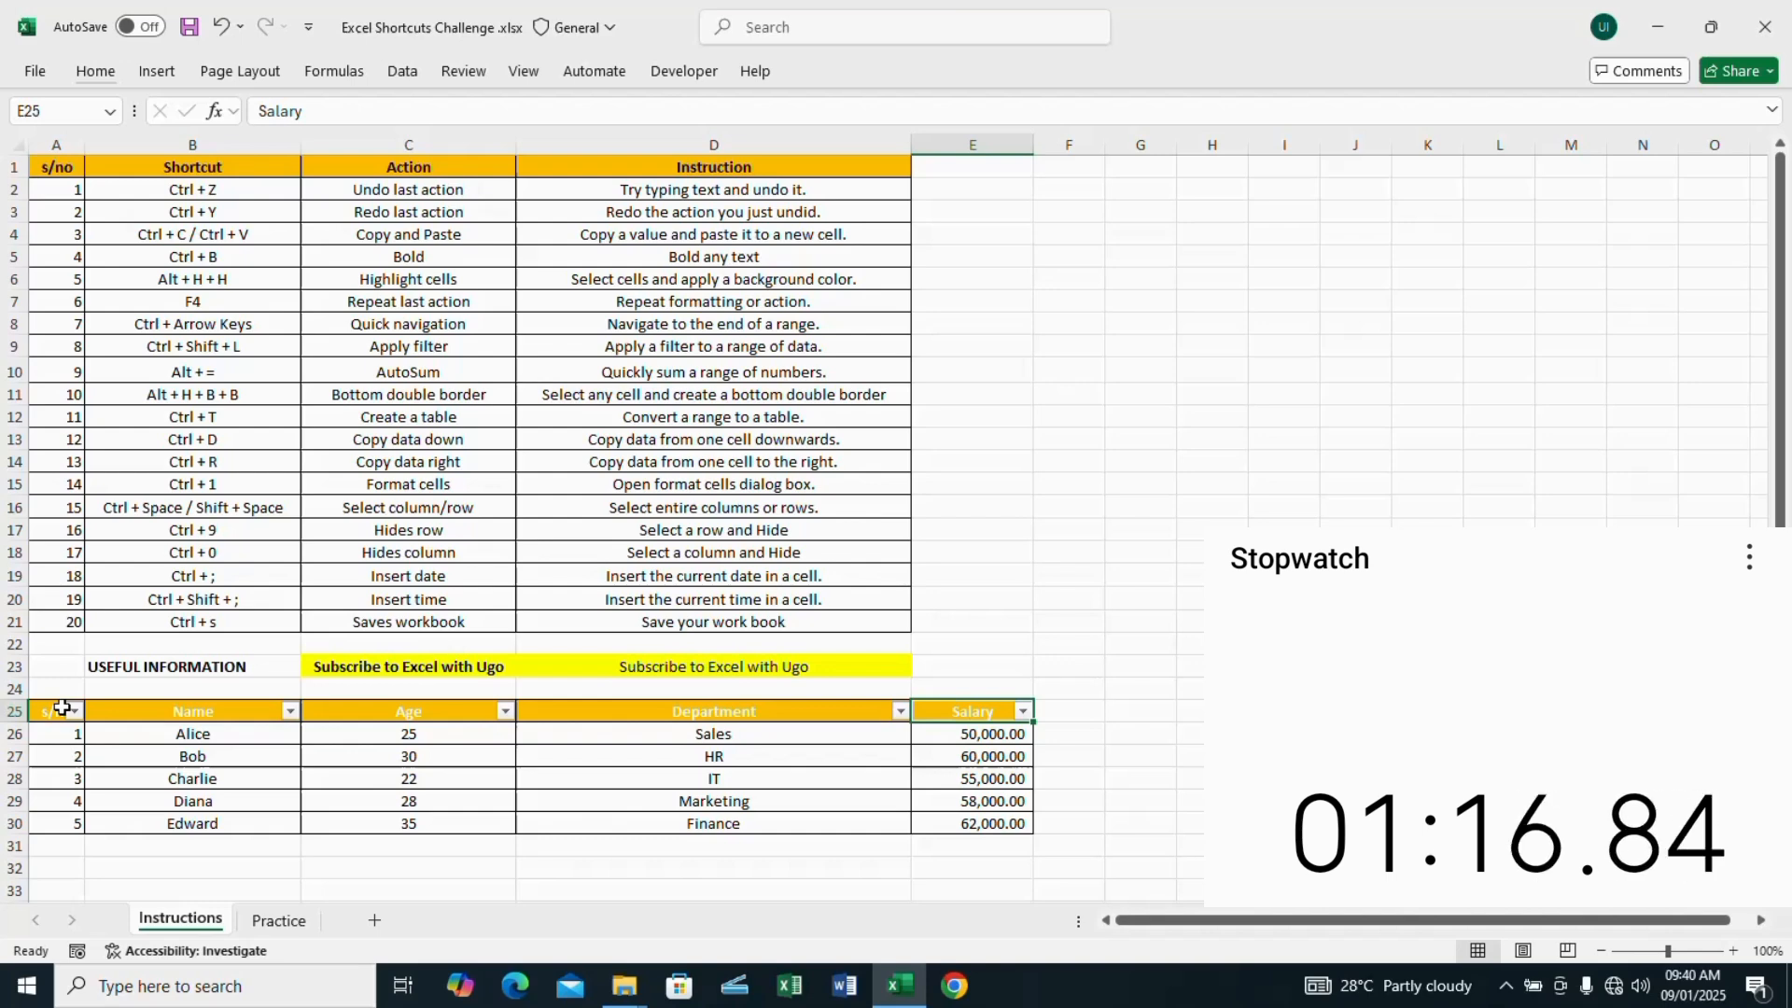
Step: AutoSum the salaries E26:E30 in cell E31 below the Salary column
left_click(1000, 849)
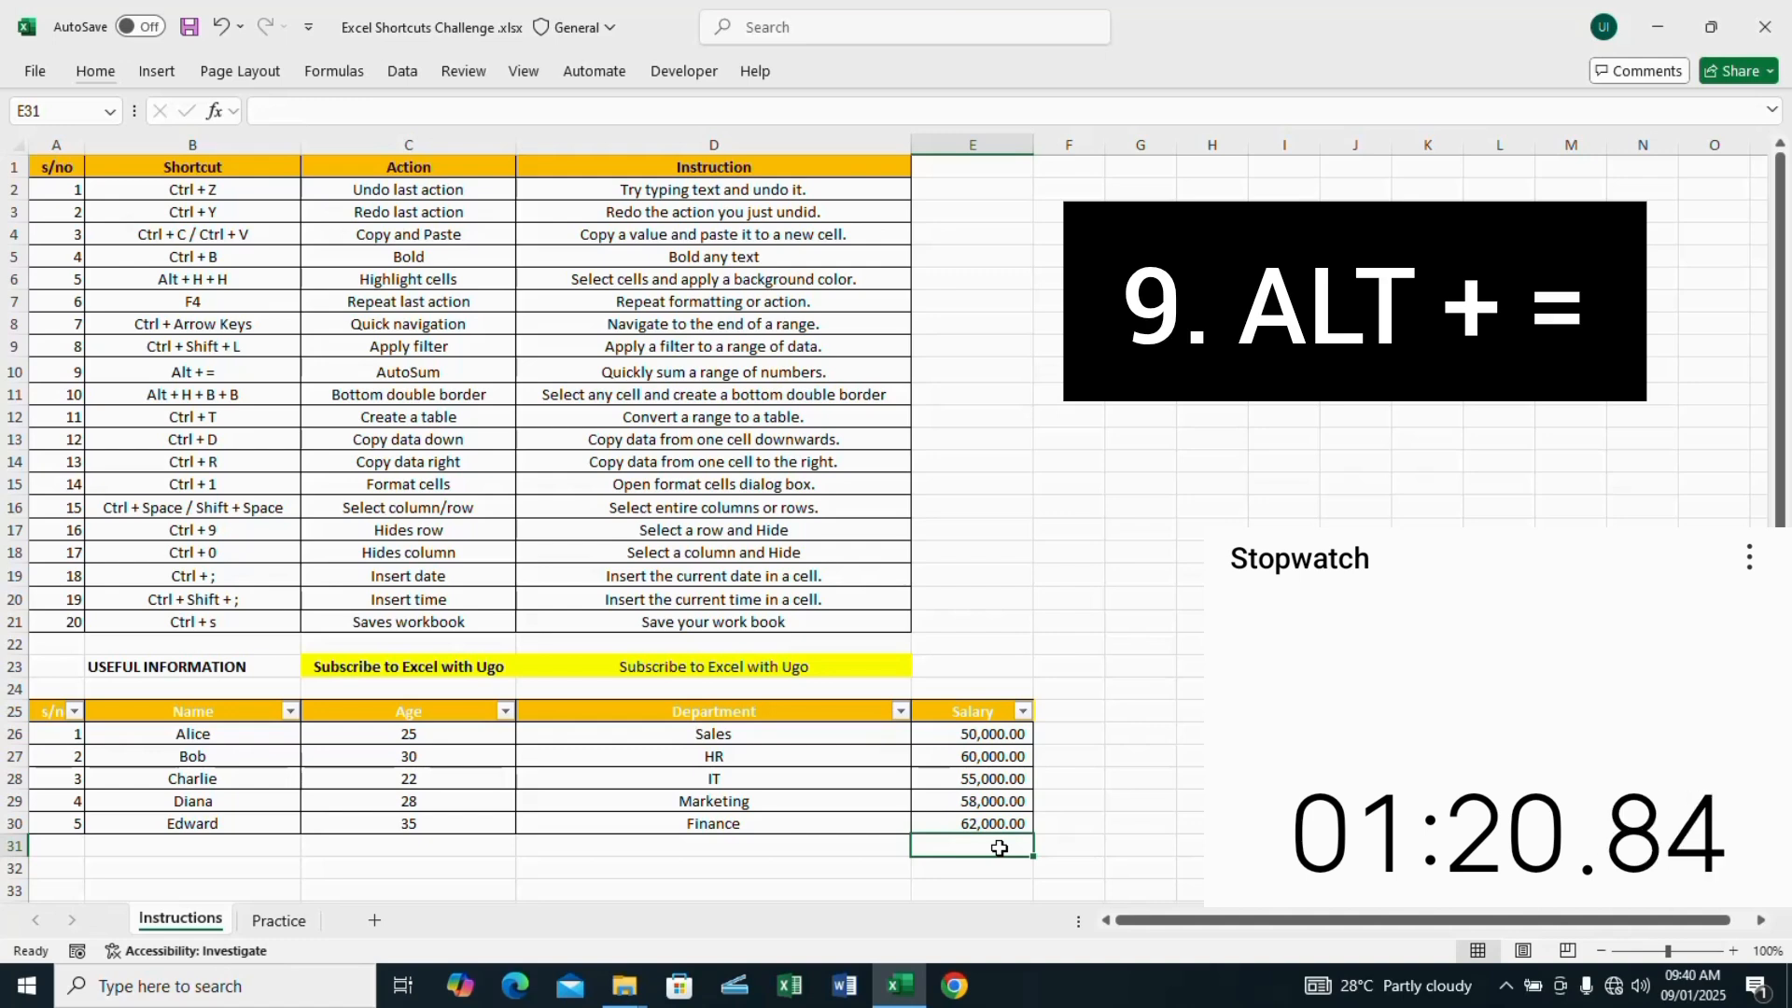
key("alt+equal")
key("Return")
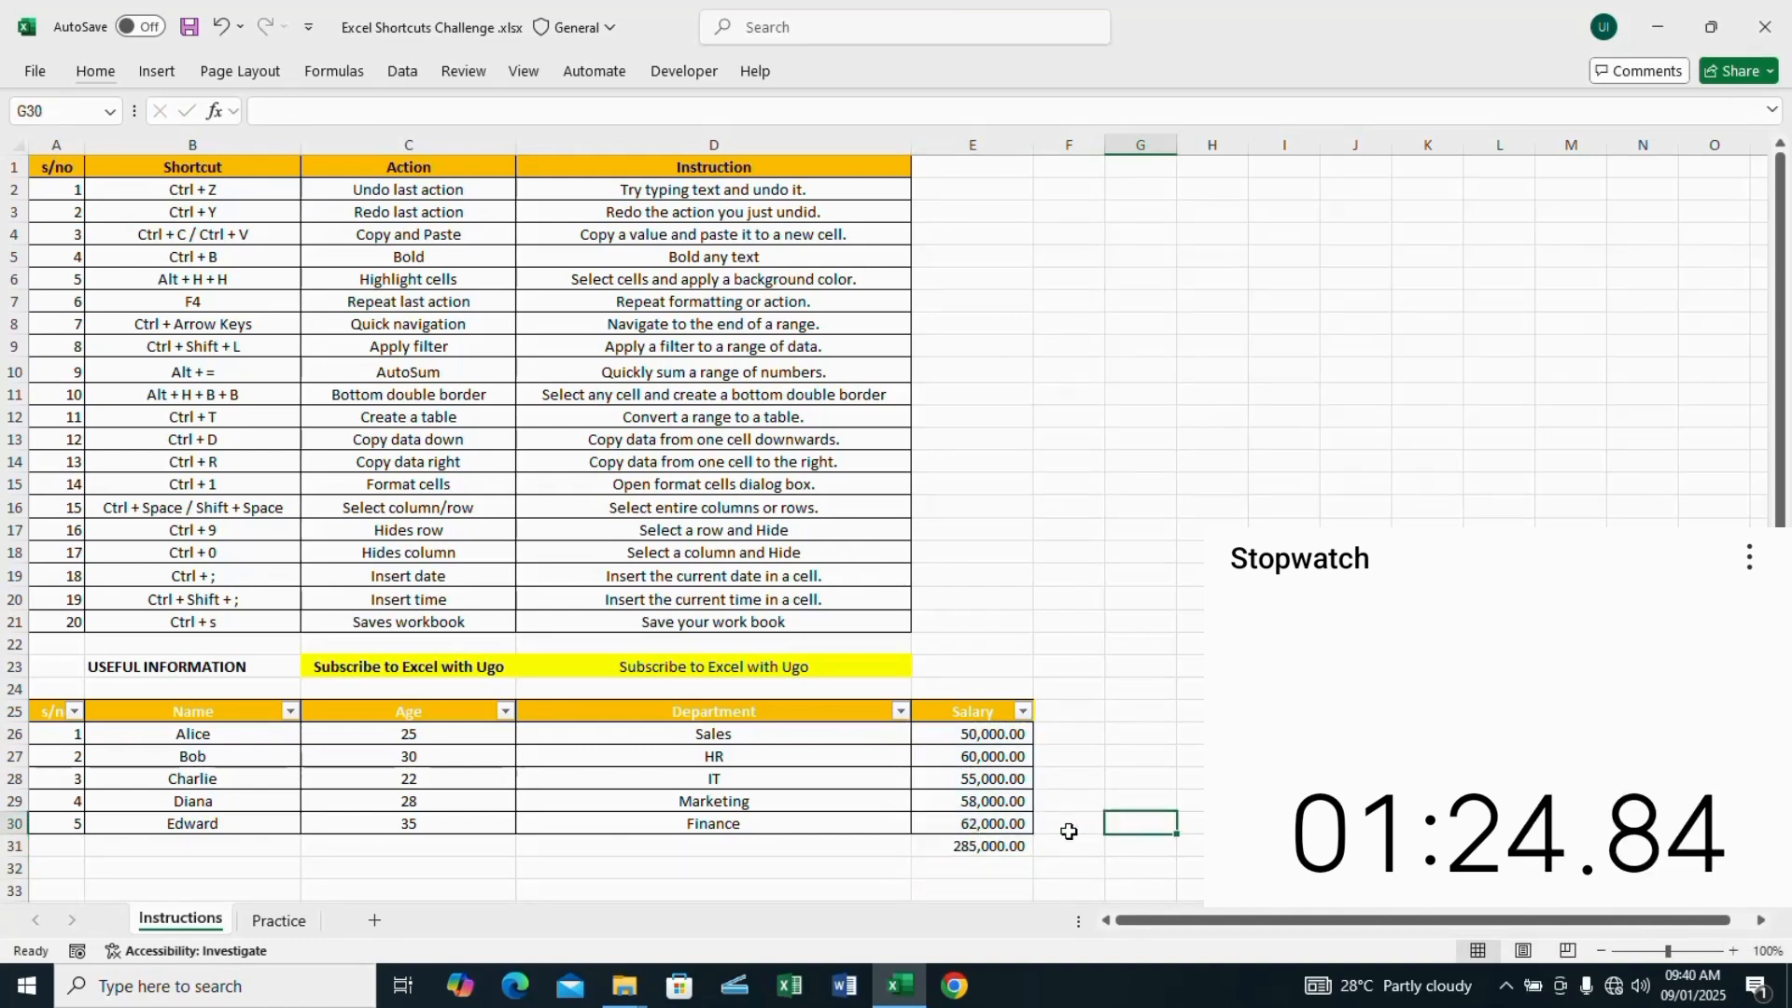
Step: Add a bottom double border to the salary total in cell E31
left_click(1011, 845)
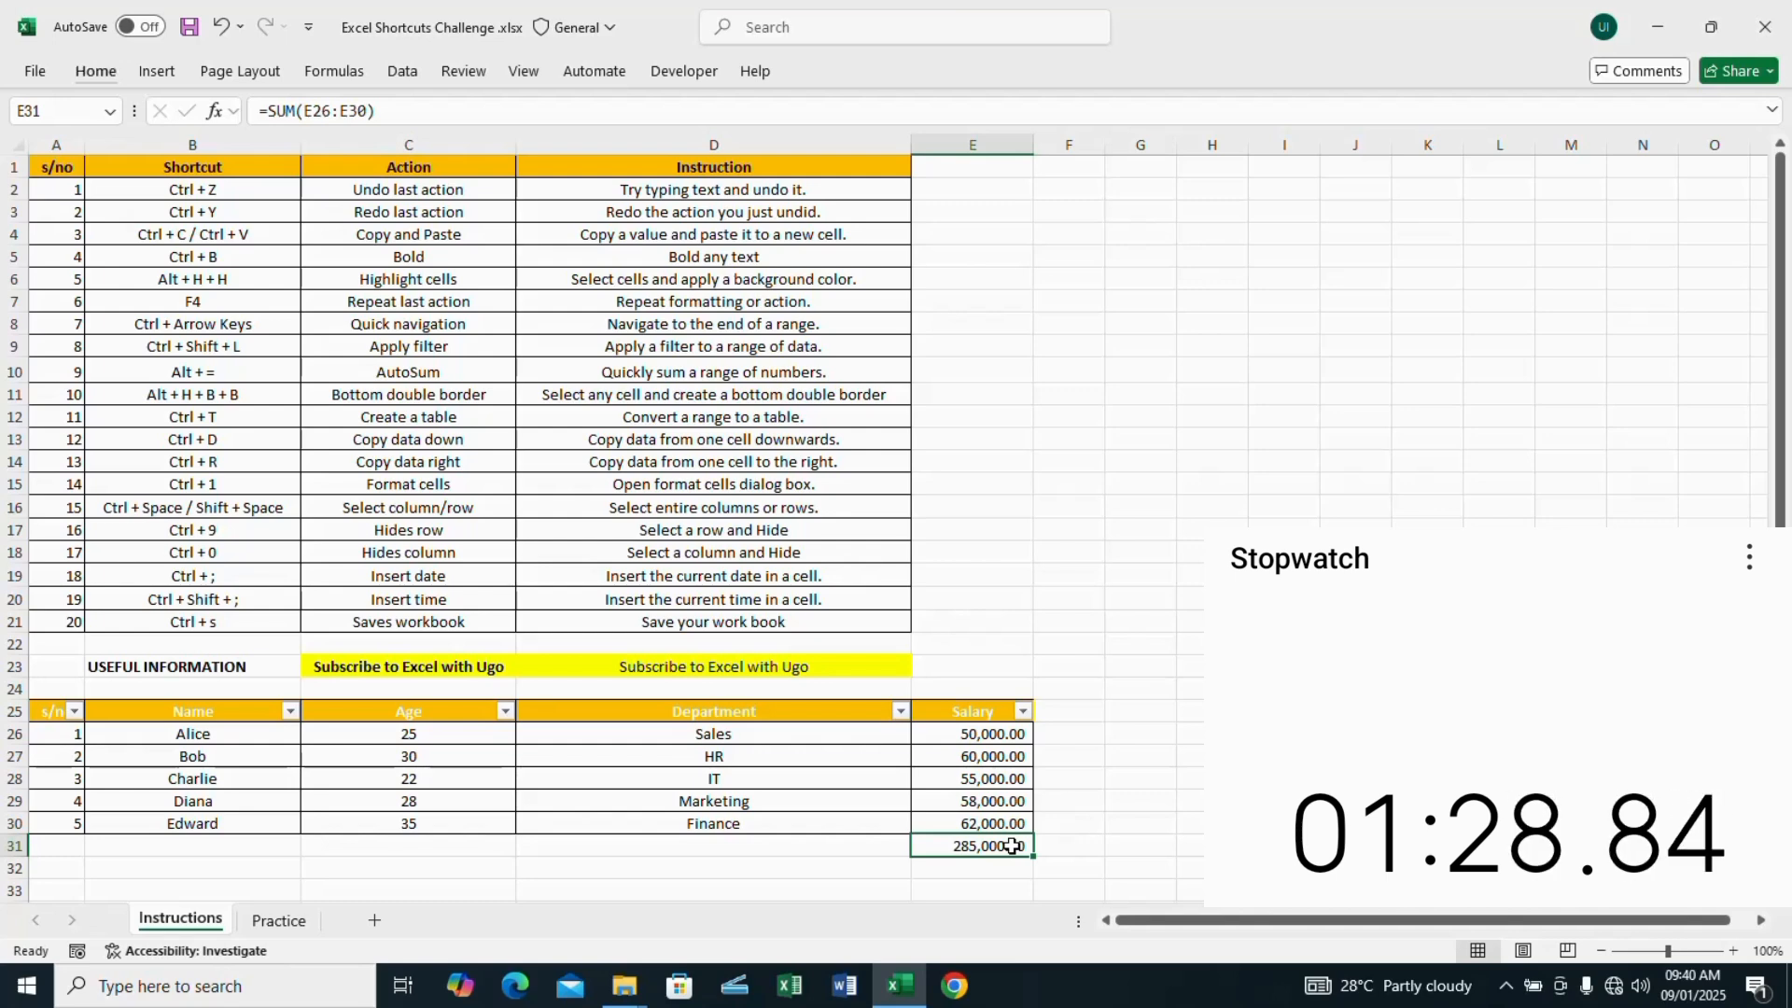
key("alt+h")
key("b")
key("b")
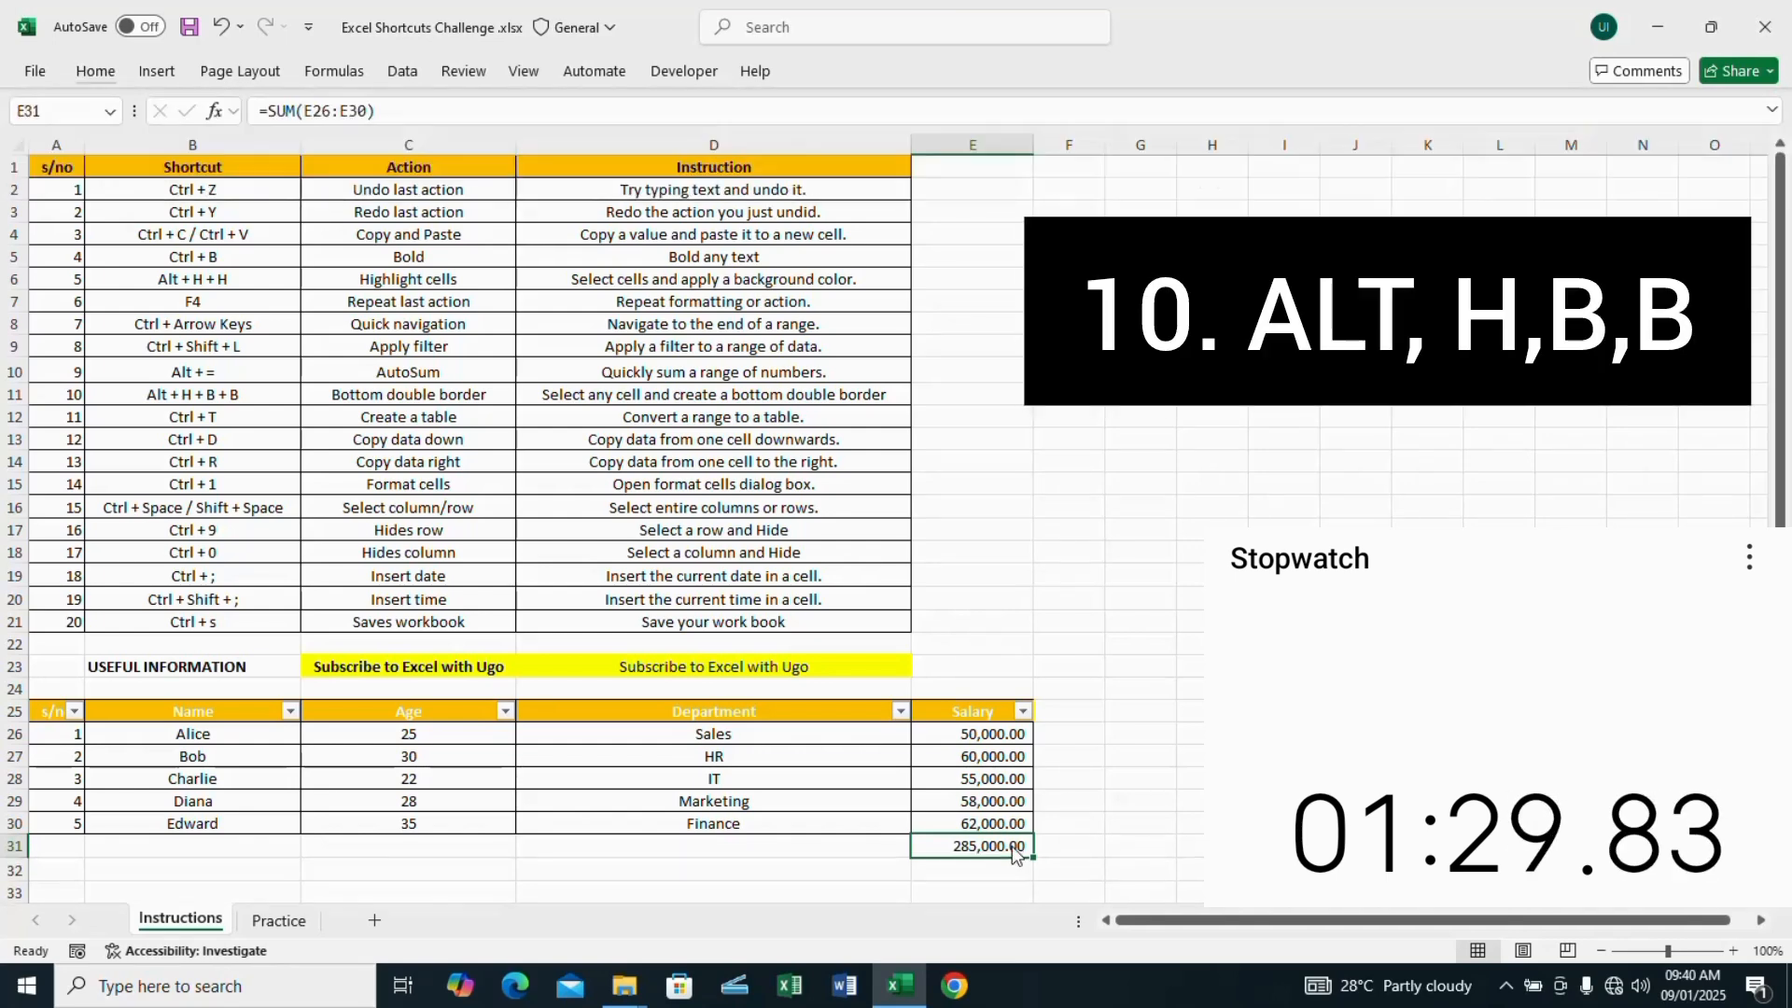
left_click(1104, 846)
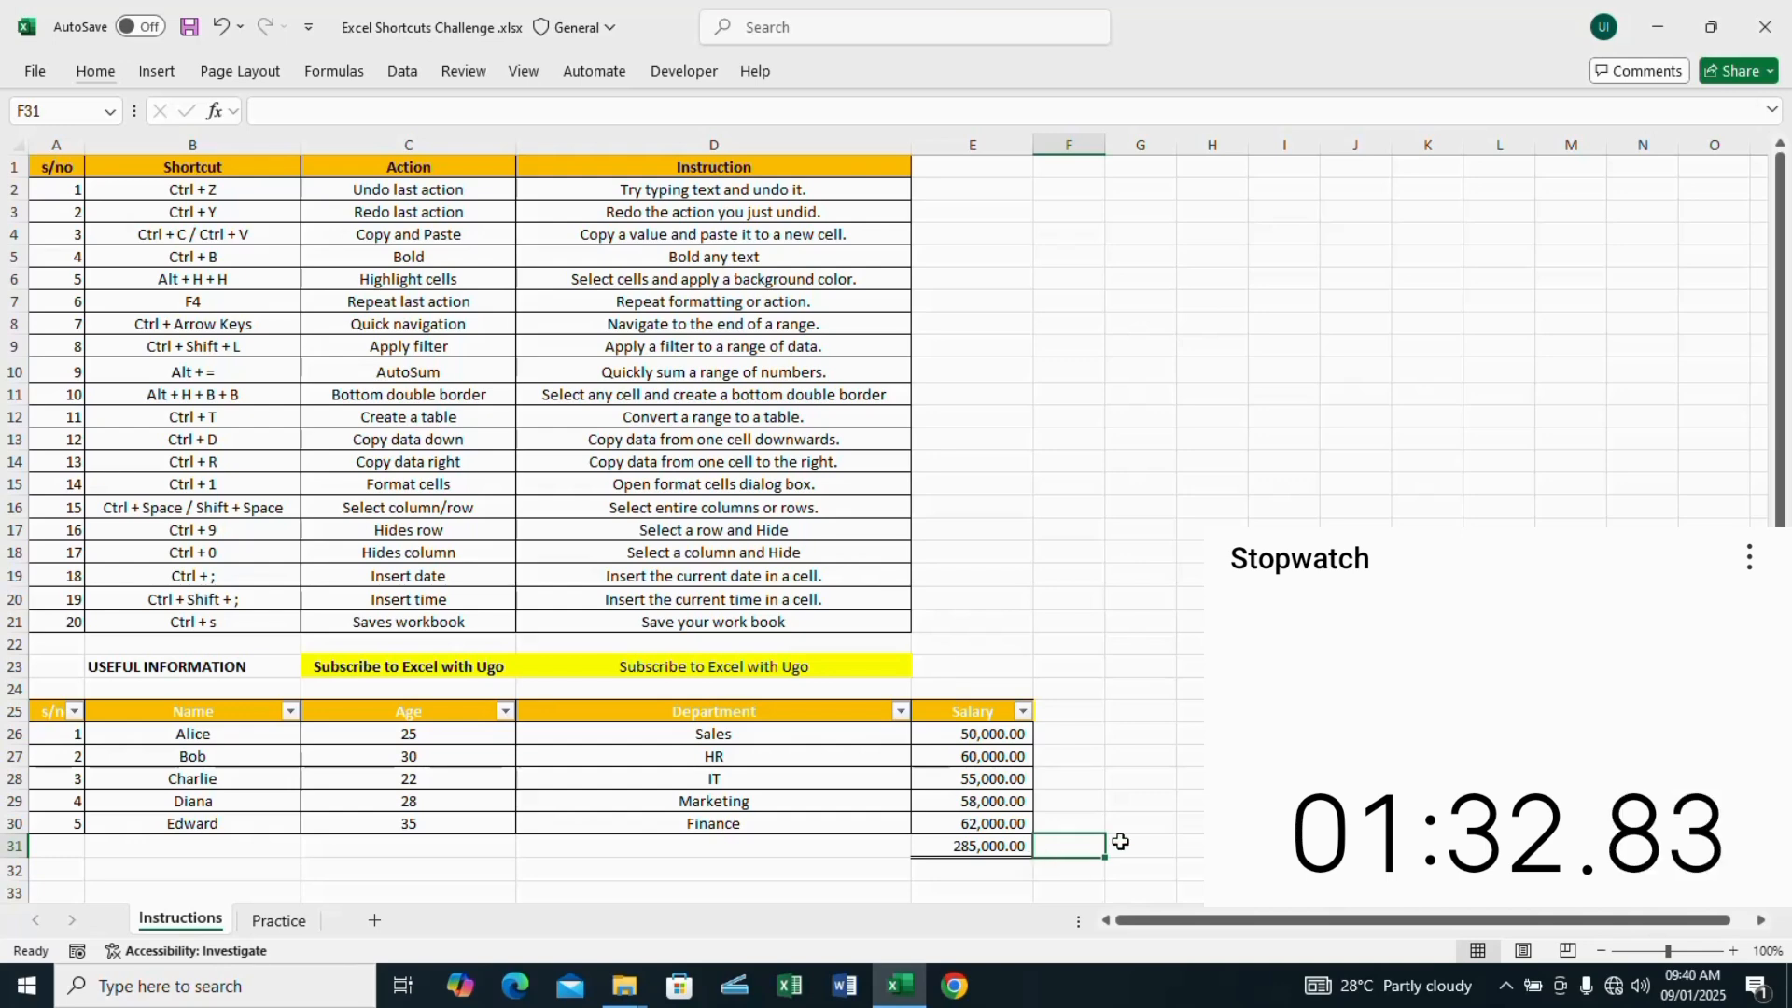
Step: Convert the range A25:E30 to a table with headers and undo the conversion
left_click(213, 725)
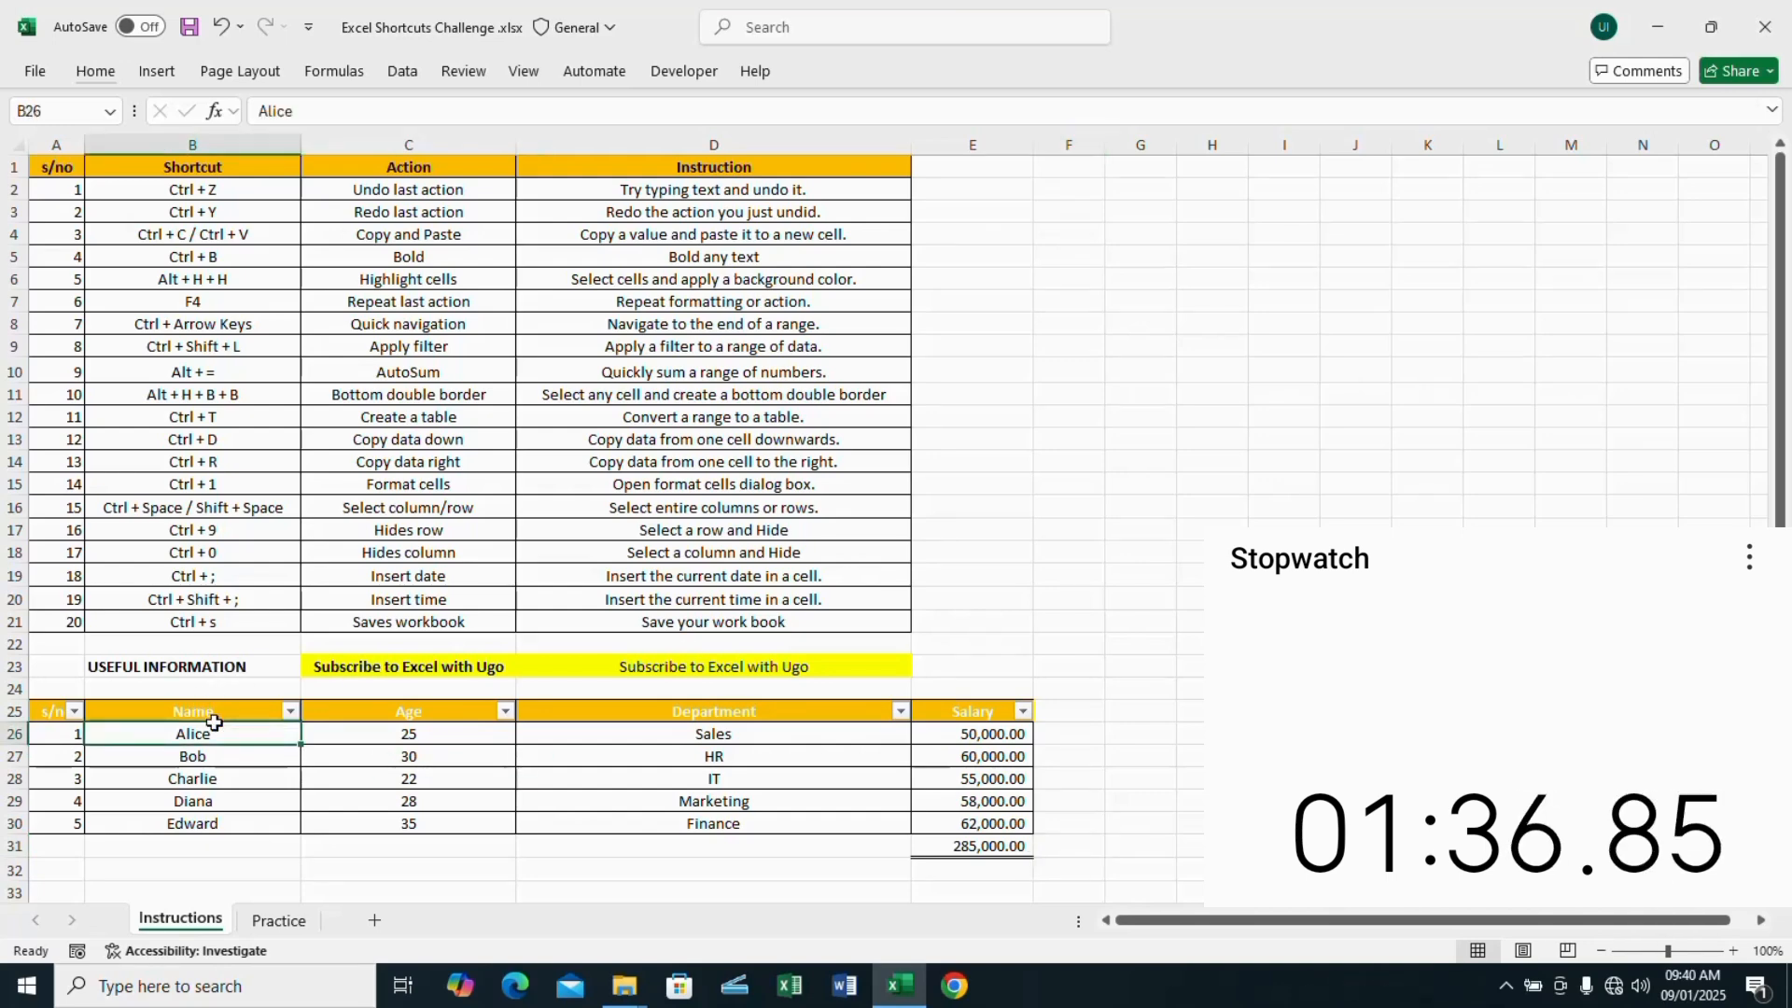
key("ctrl+t")
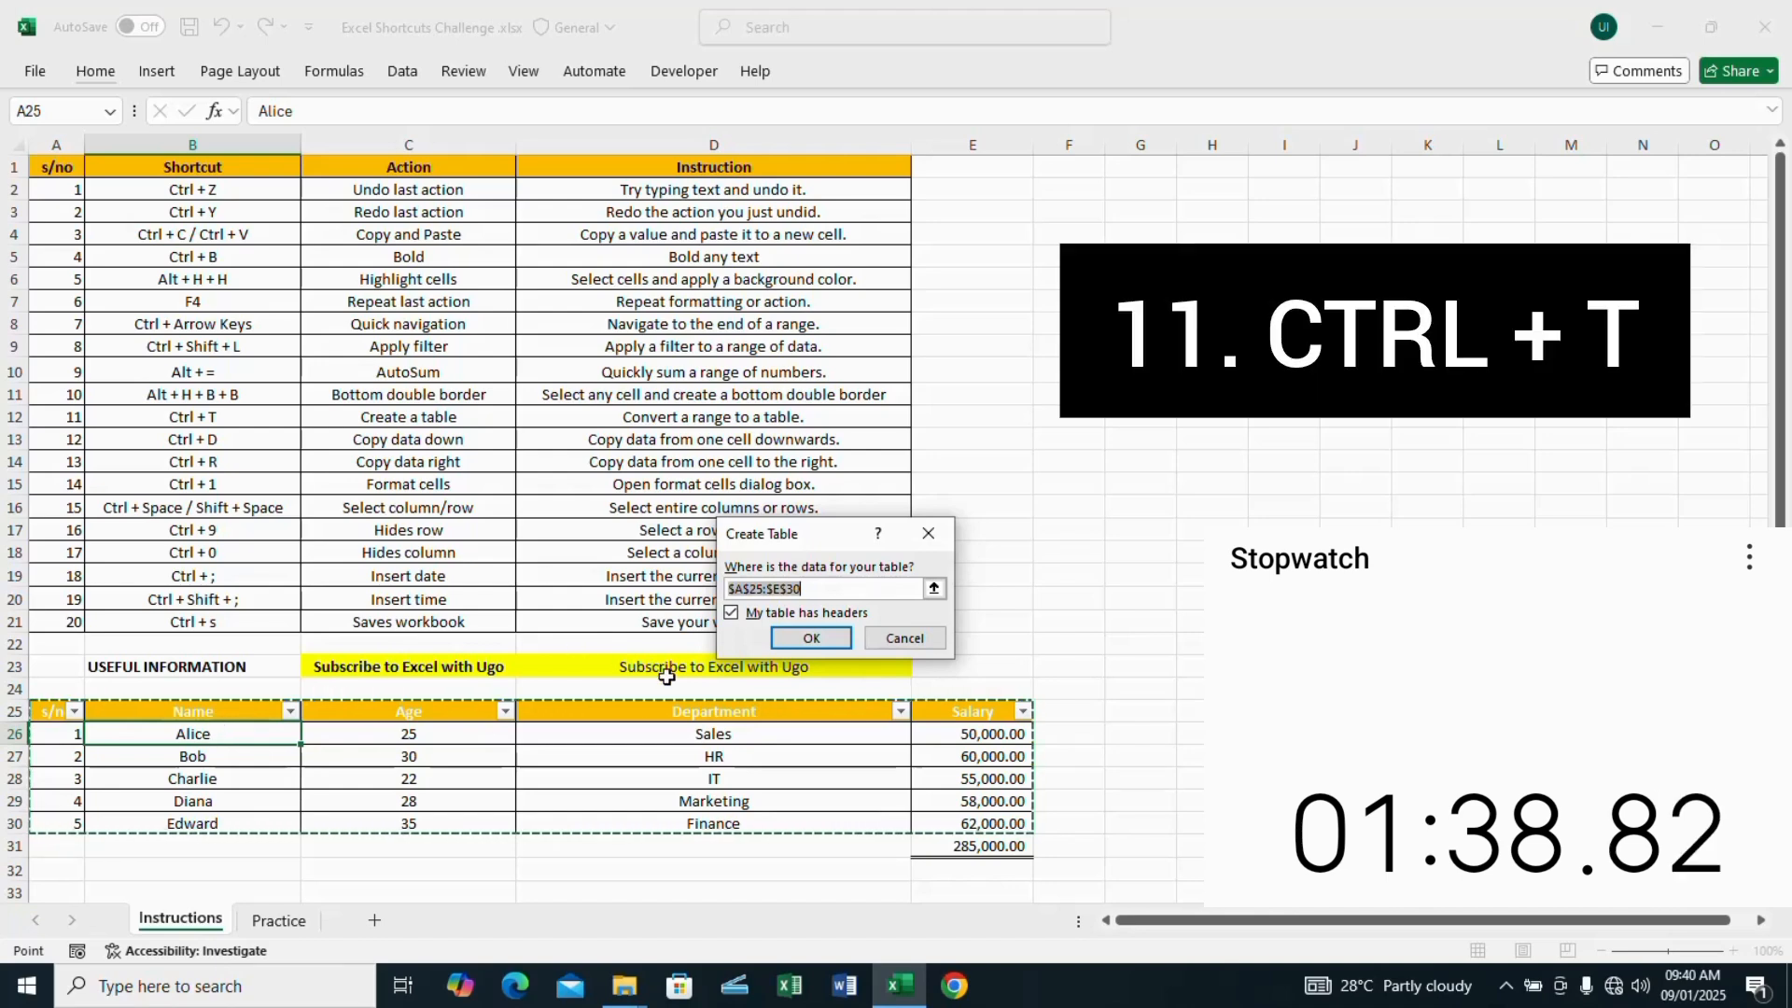
left_click(795, 643)
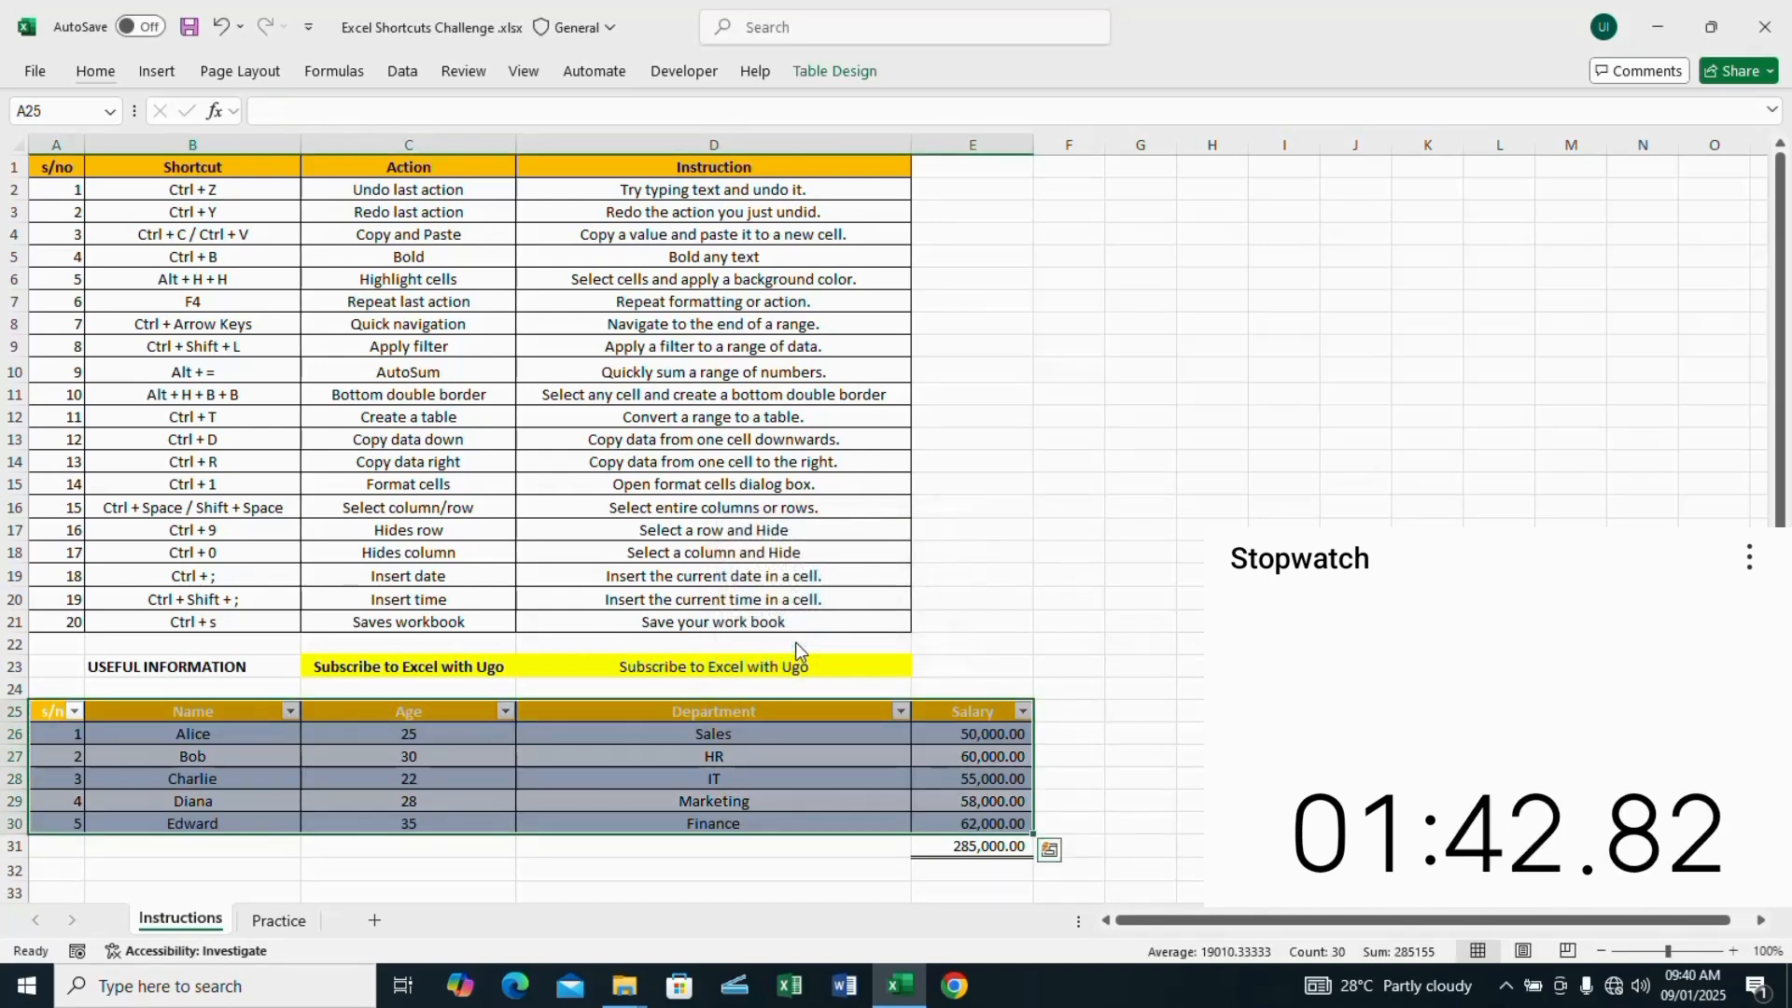
key("ctrl+z")
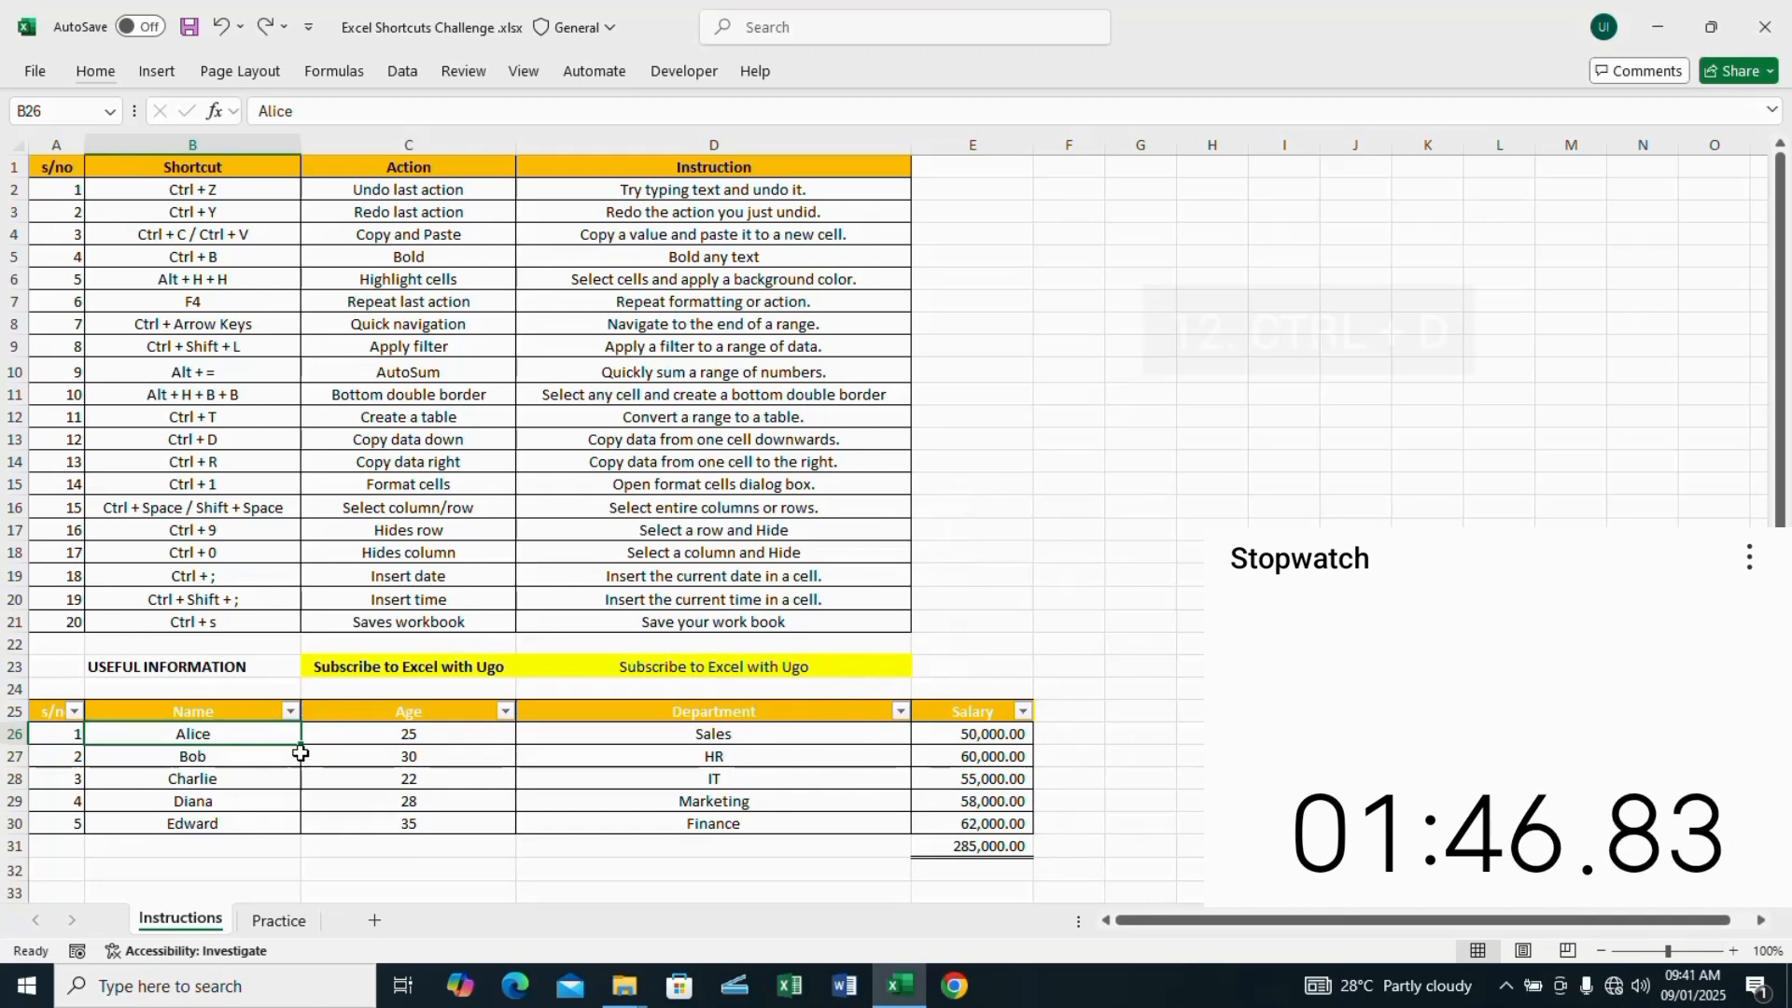
Step: Fill the last entry of the Name column from cell B30 down into B31
left_click(238, 823)
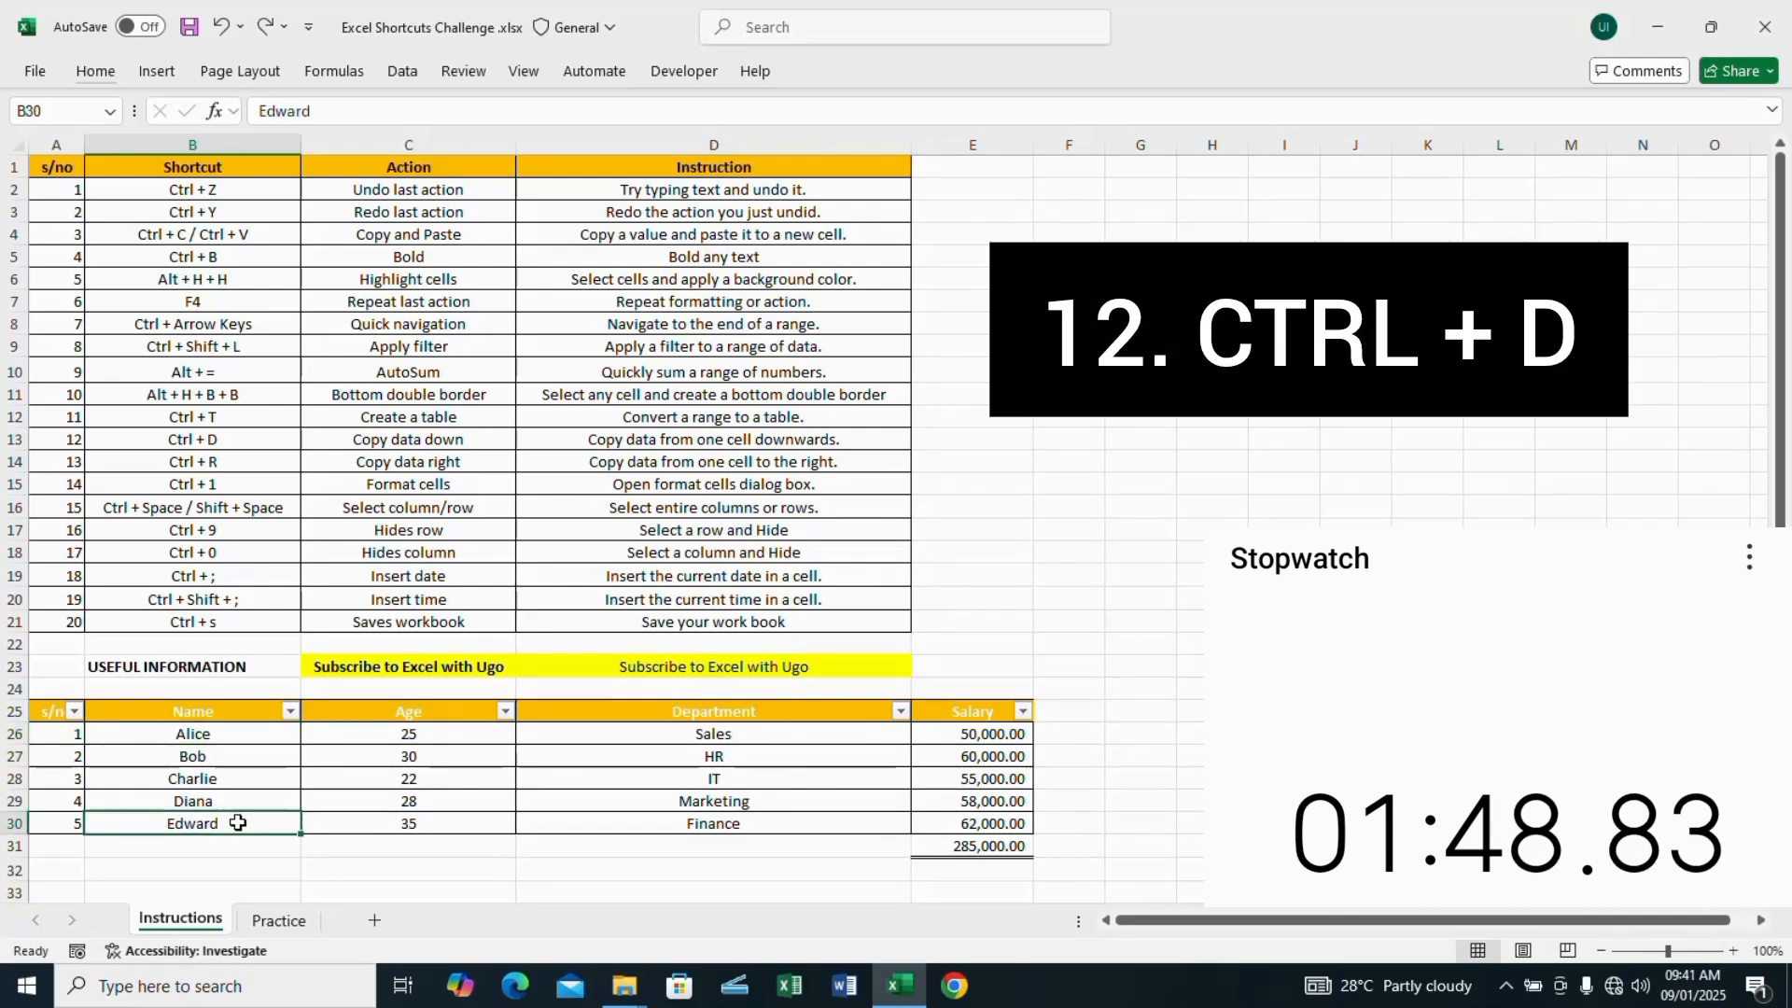
key("shift+Down")
key("ctrl+d")
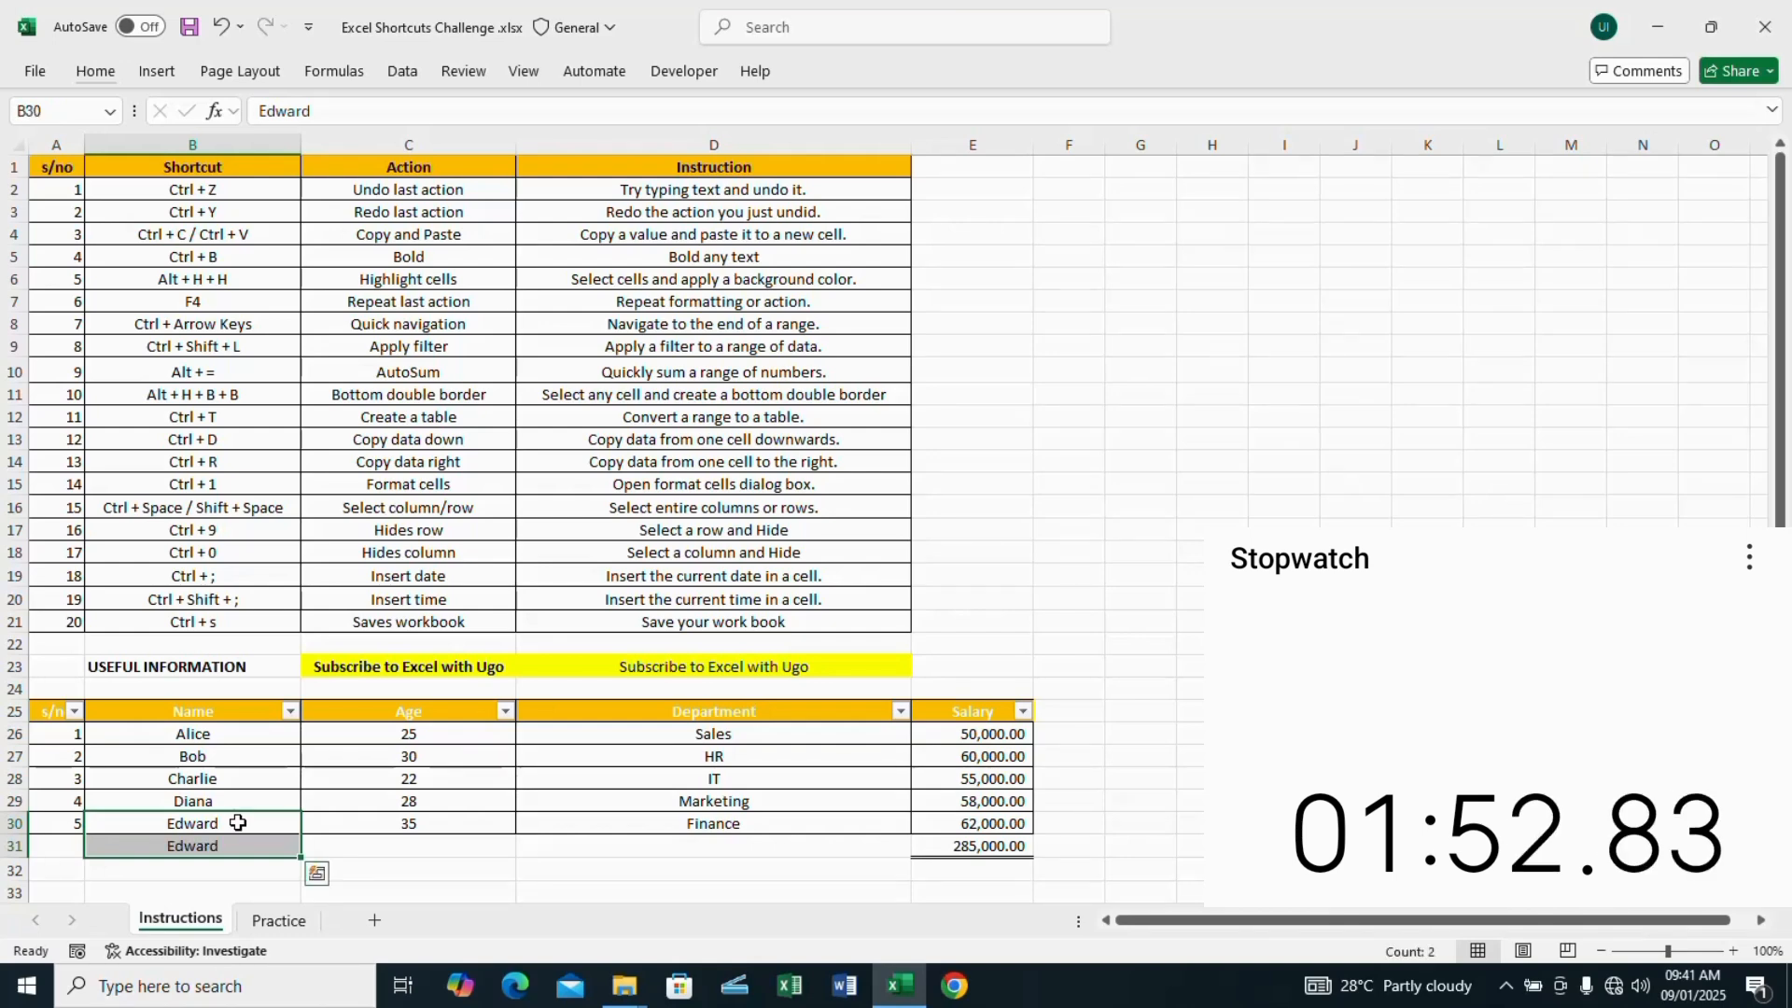
Step: Fill the Salary column E25:E31 across into column F and widen column F to fit the copied values
left_click(963, 712)
key("ctrl+shift+Down")
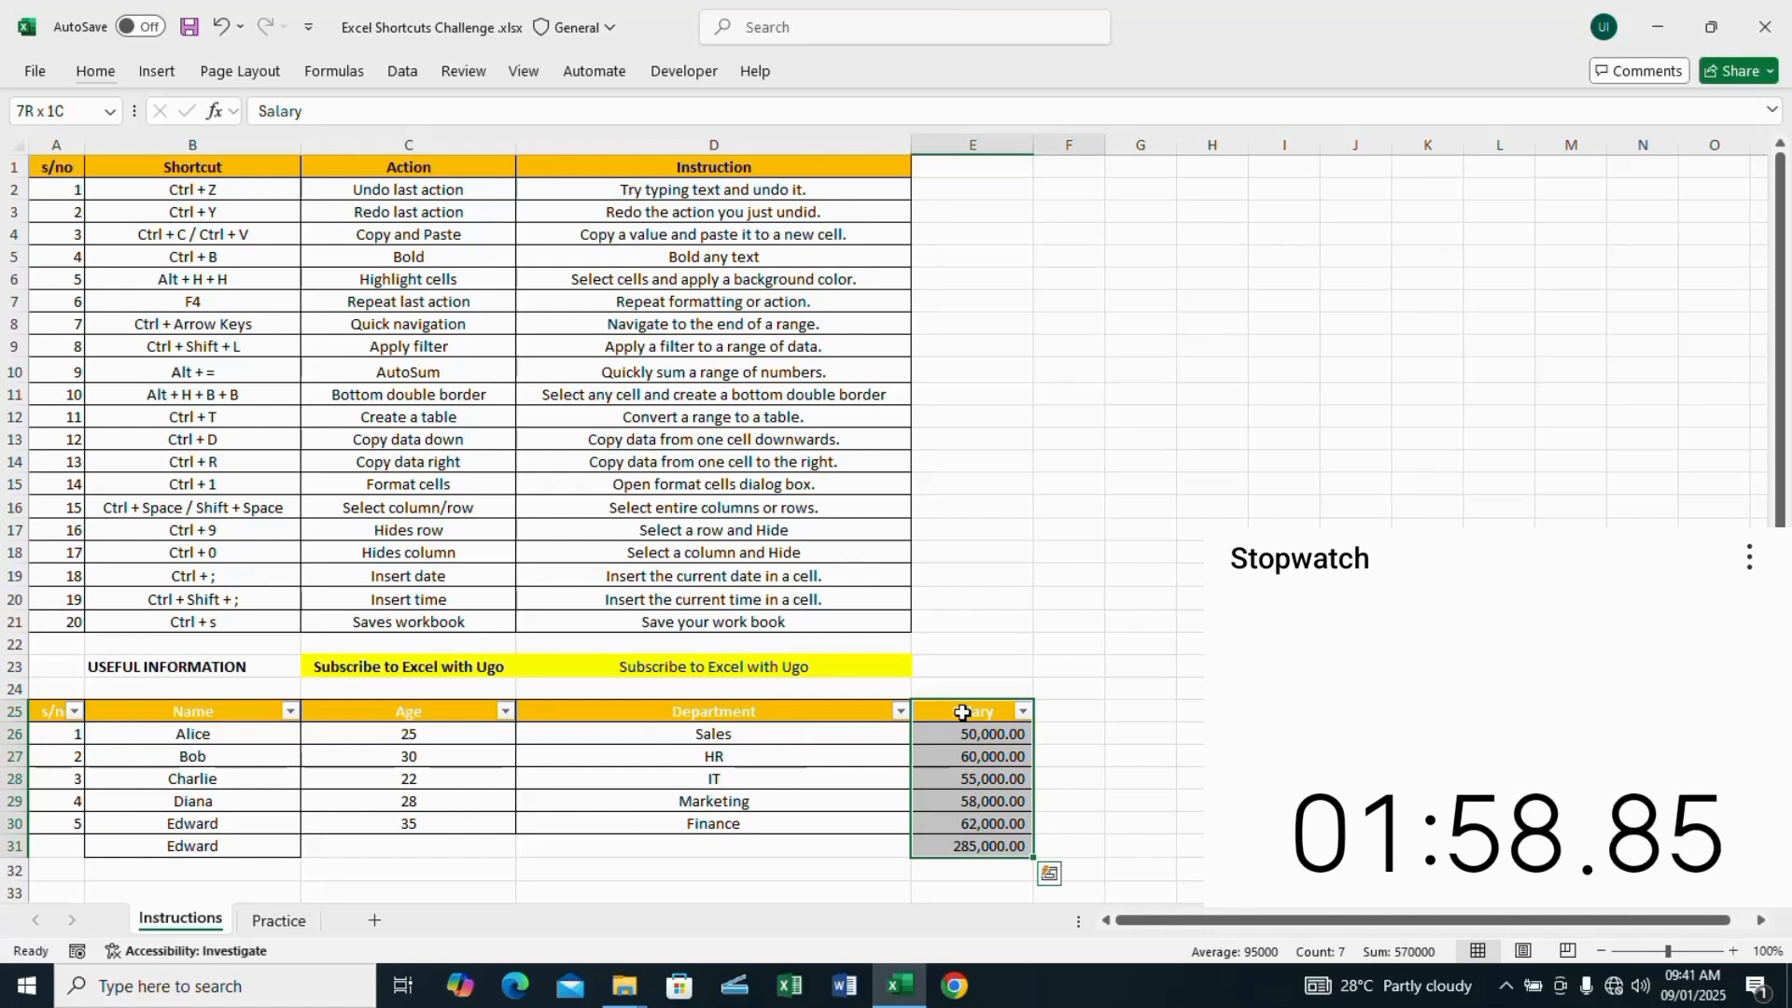
key("shift+Right")
key("ctrl+r")
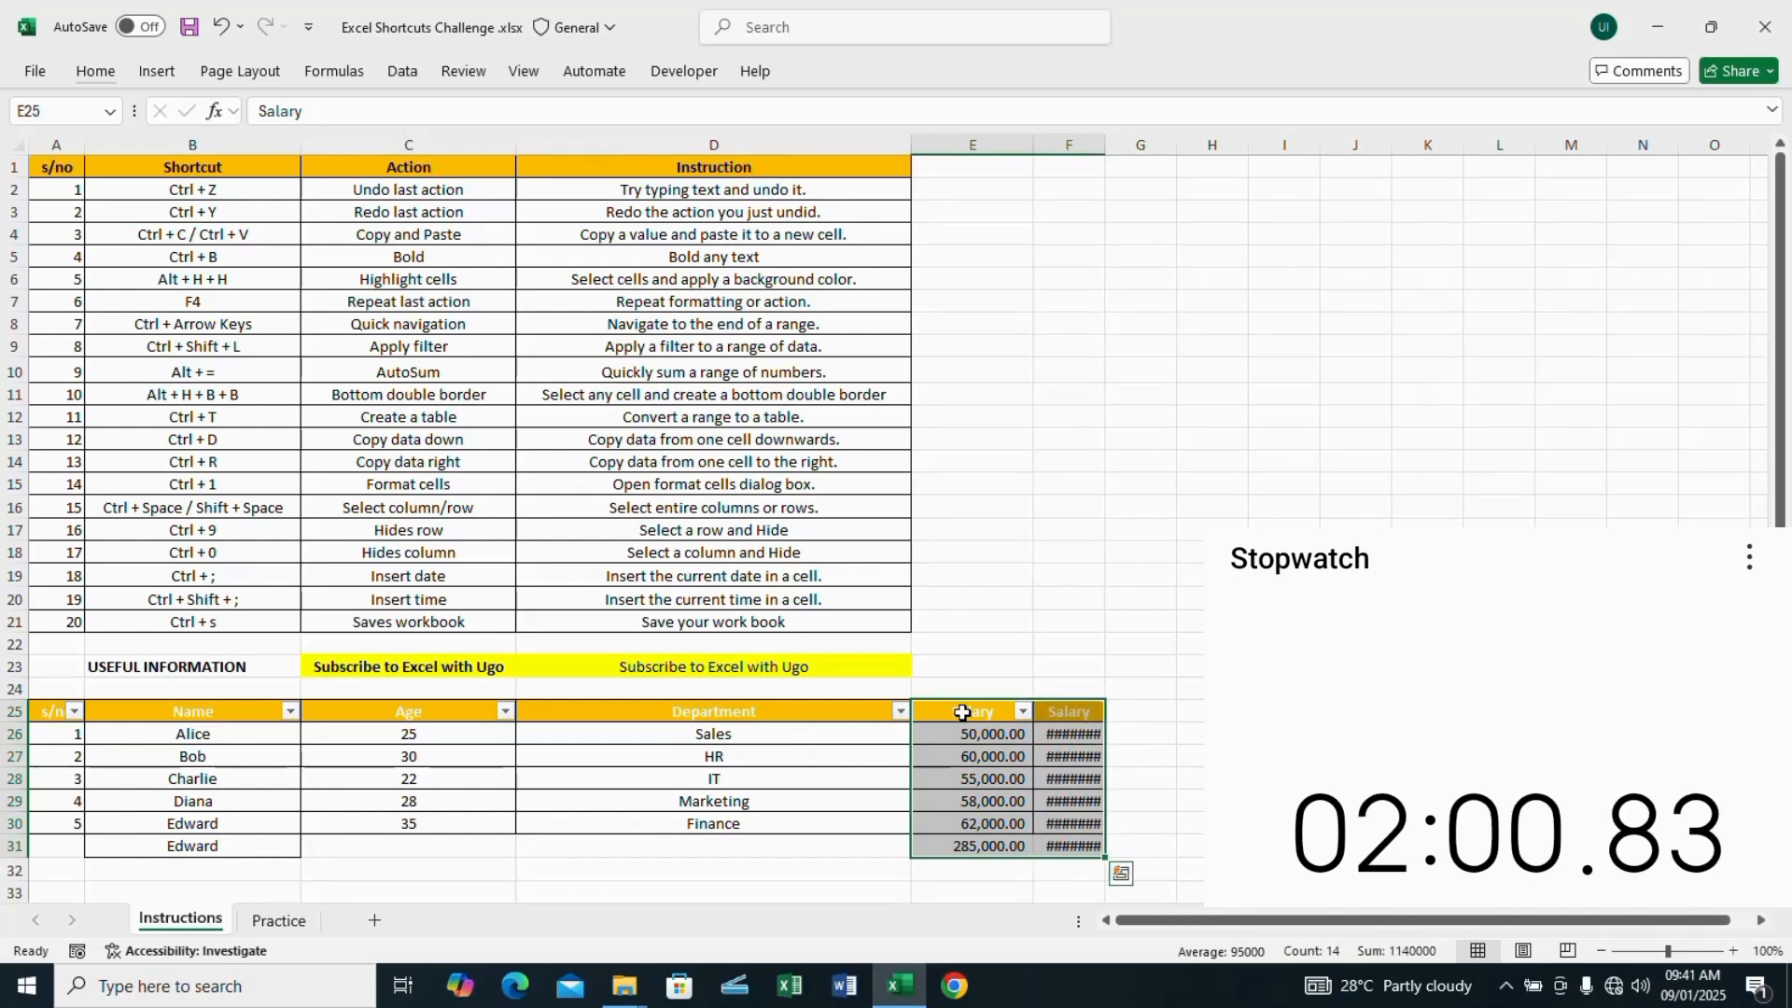
left_click_drag(1105, 152, 1127, 156)
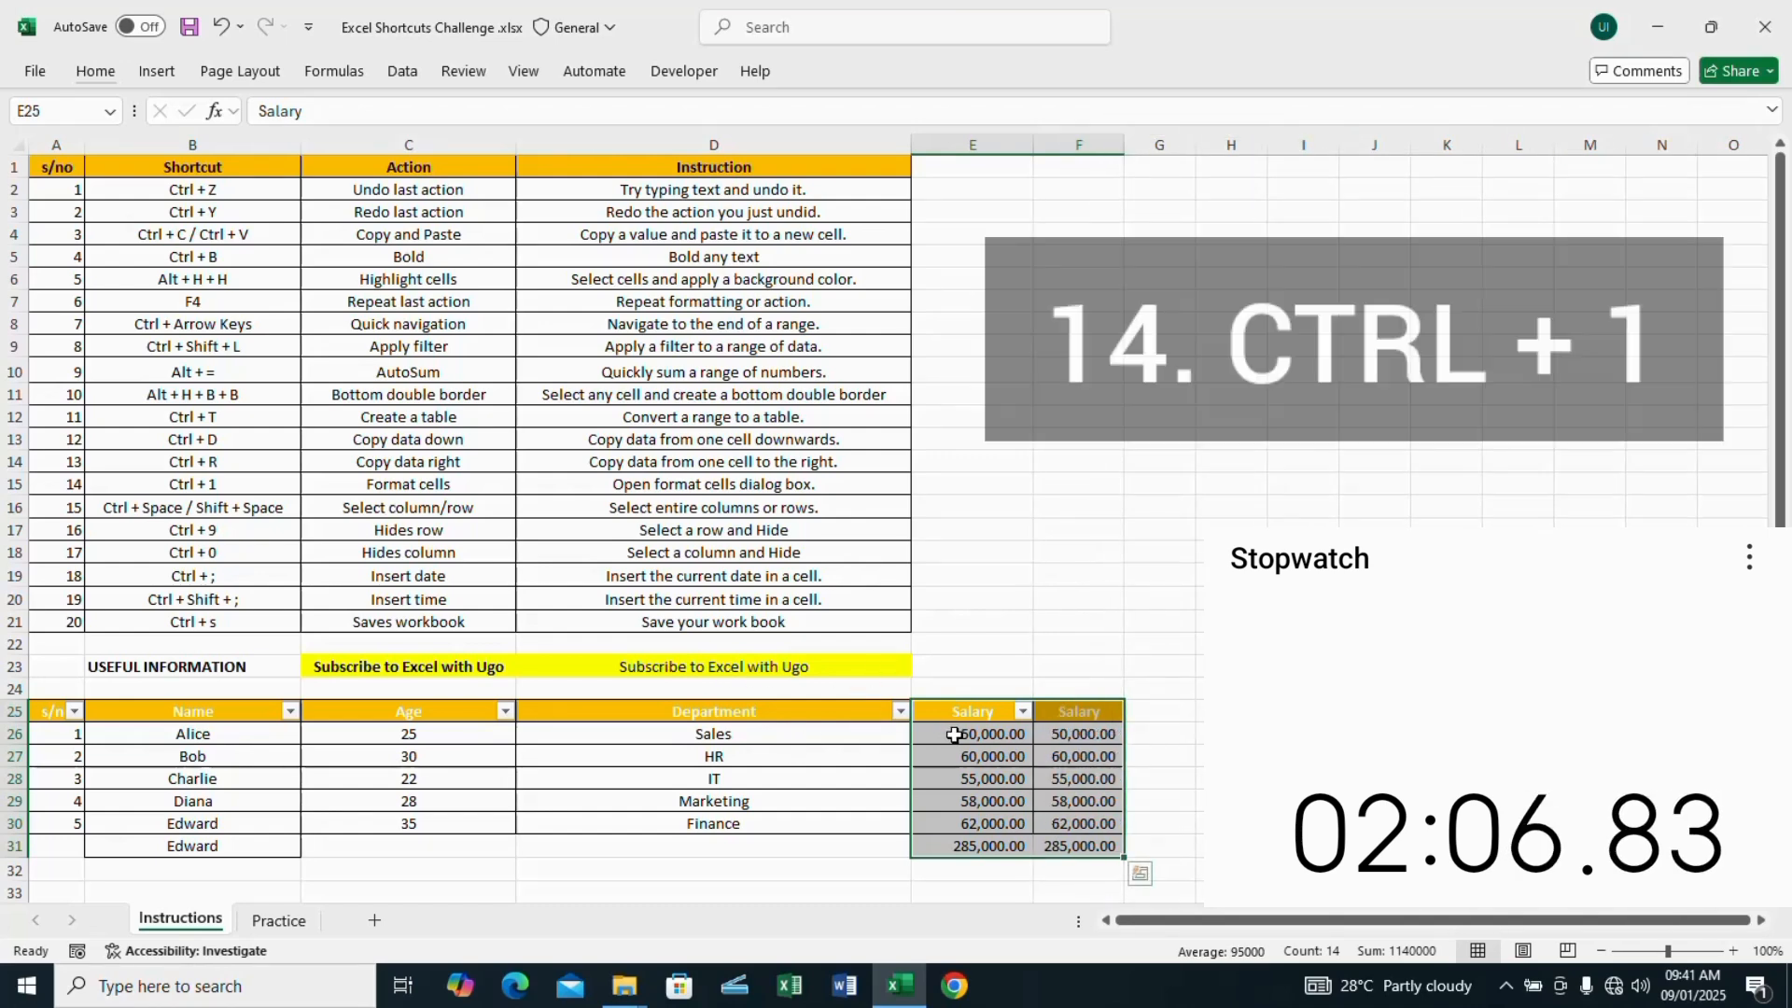
Step: Format the salaries and total in E26:E31 as Currency with the £ symbol
left_click(954, 736)
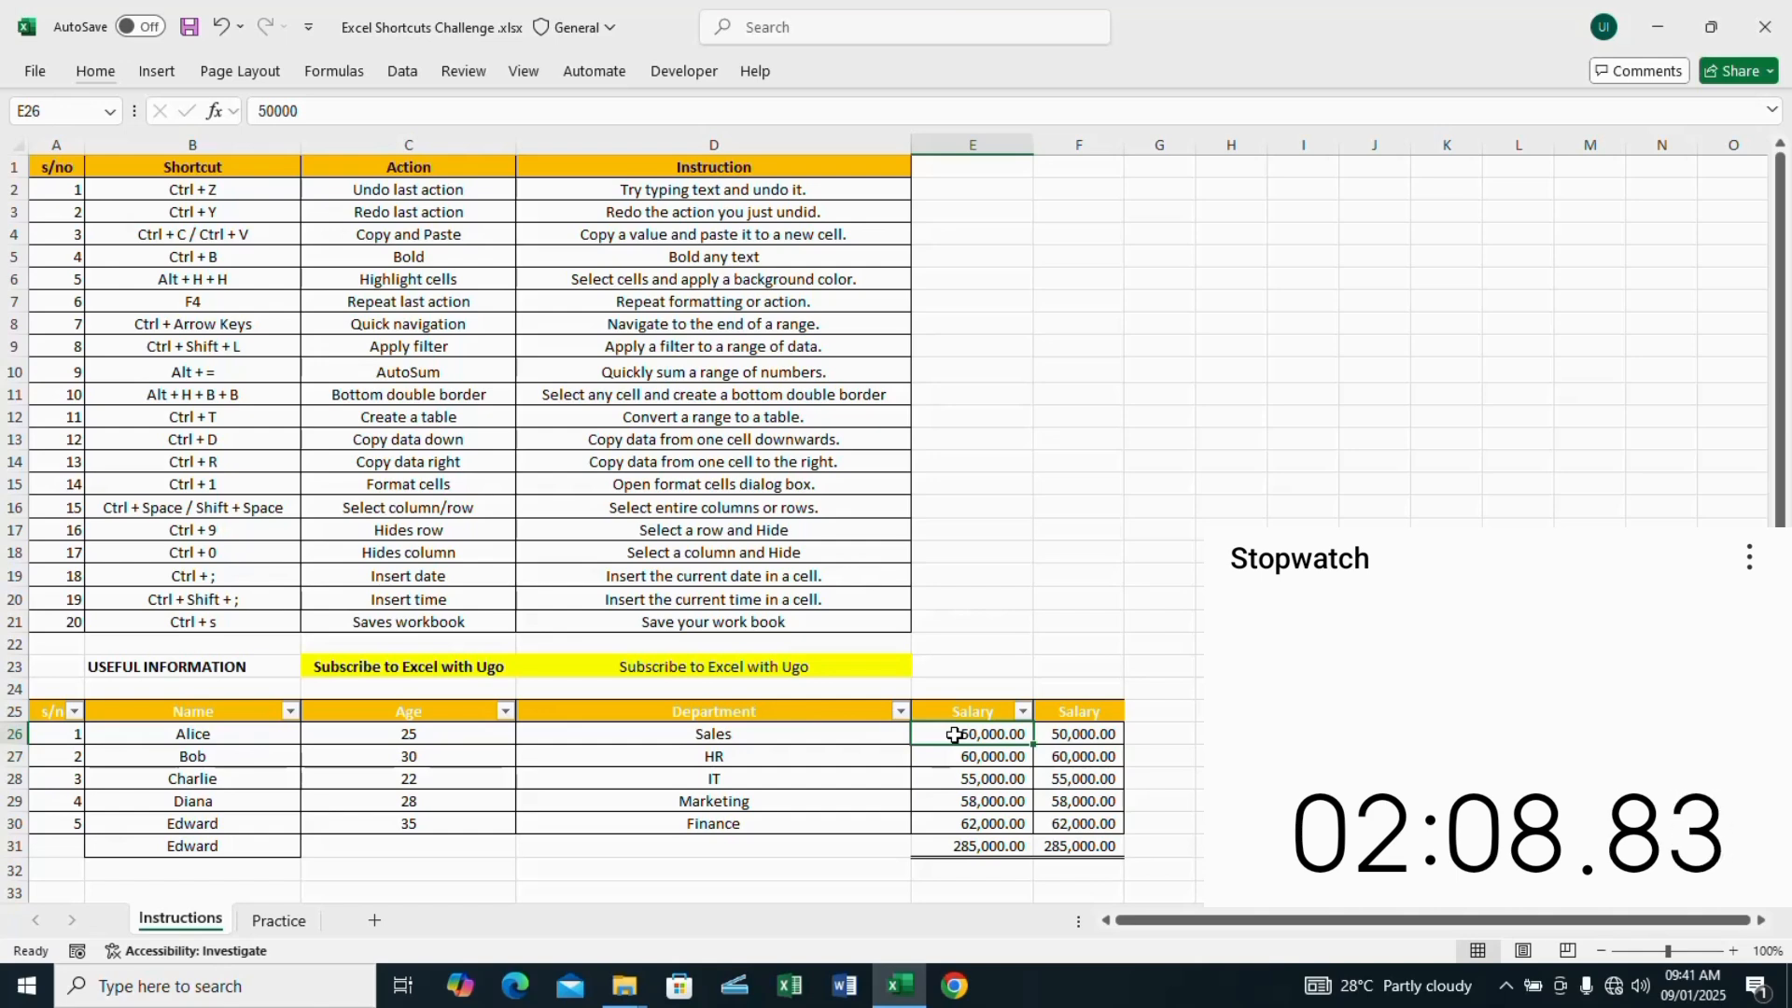
key("ctrl+shift+Down")
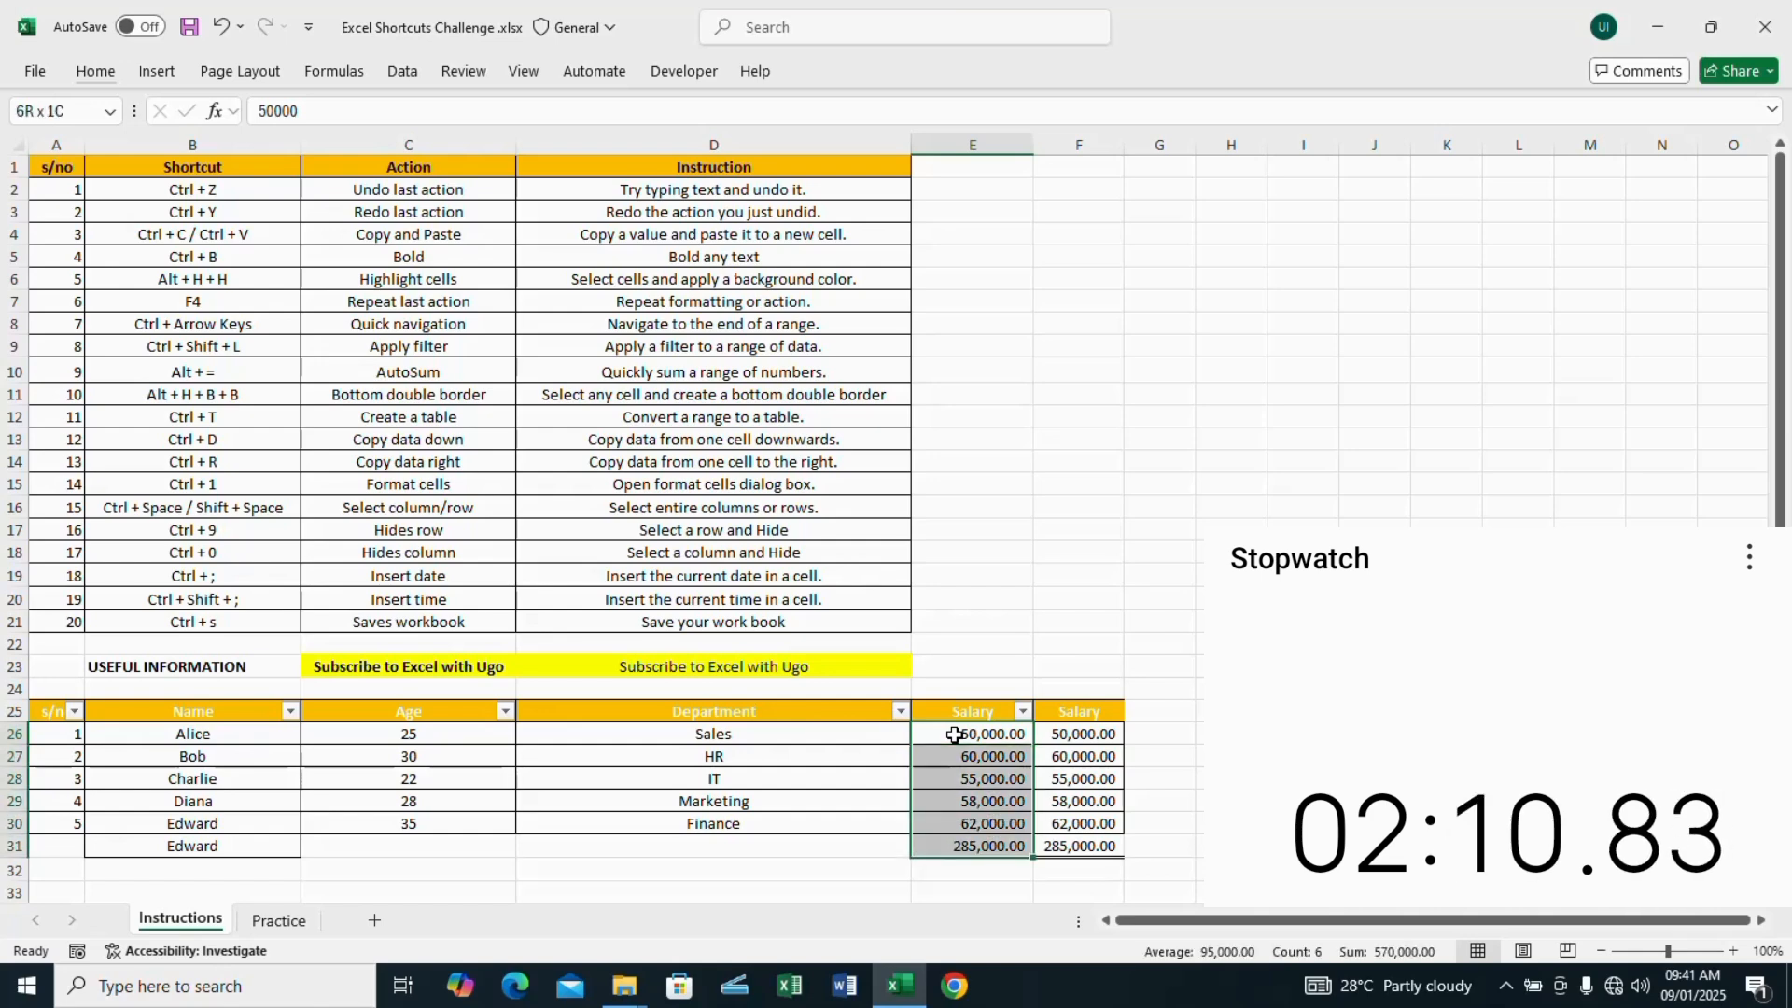
key("ctrl+1")
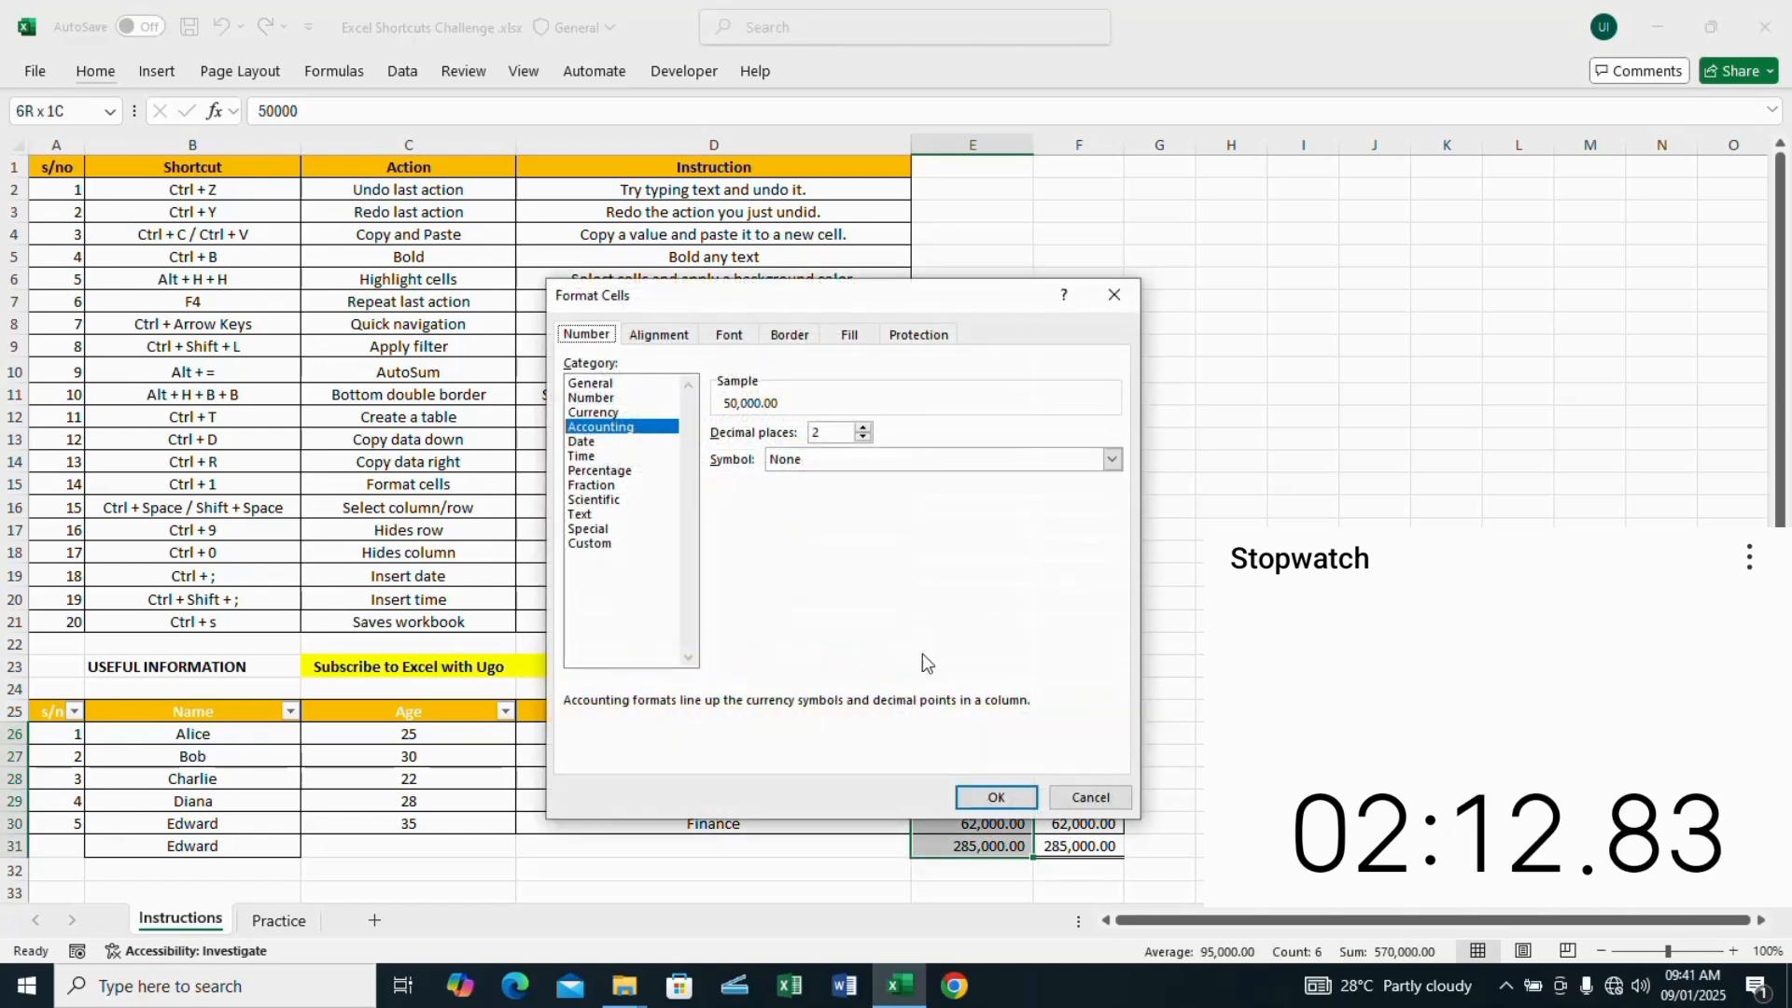
left_click(611, 413)
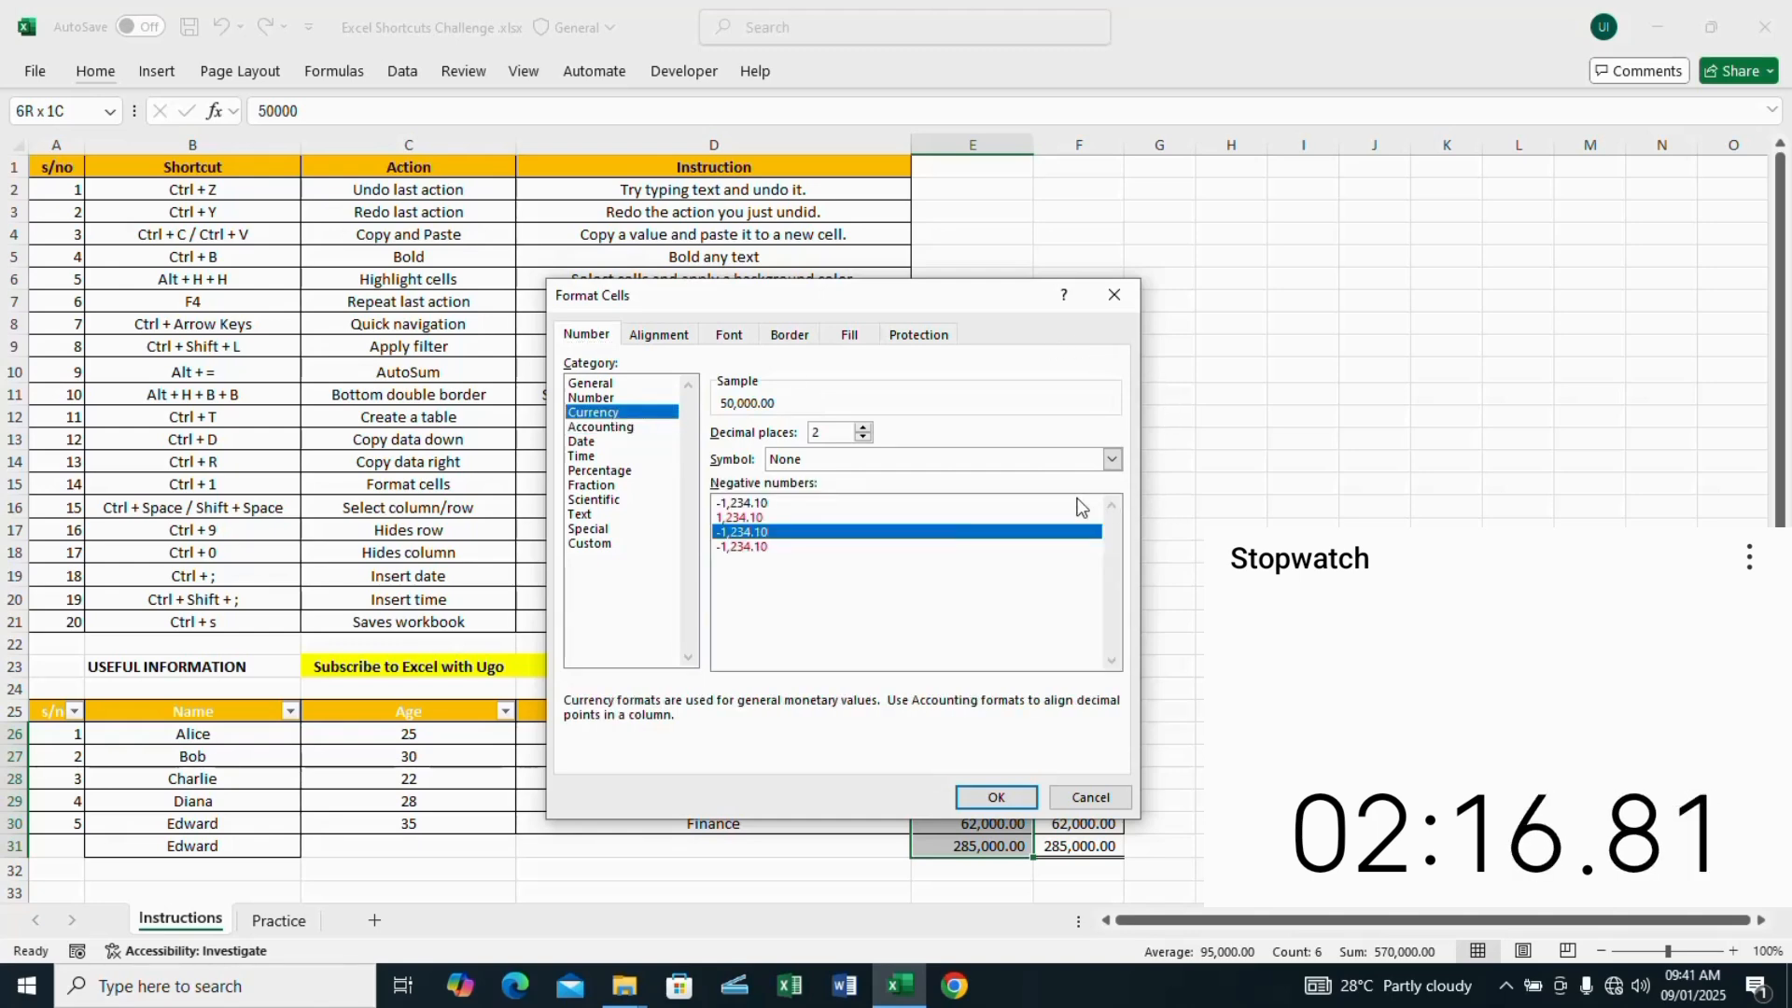
left_click(1113, 460)
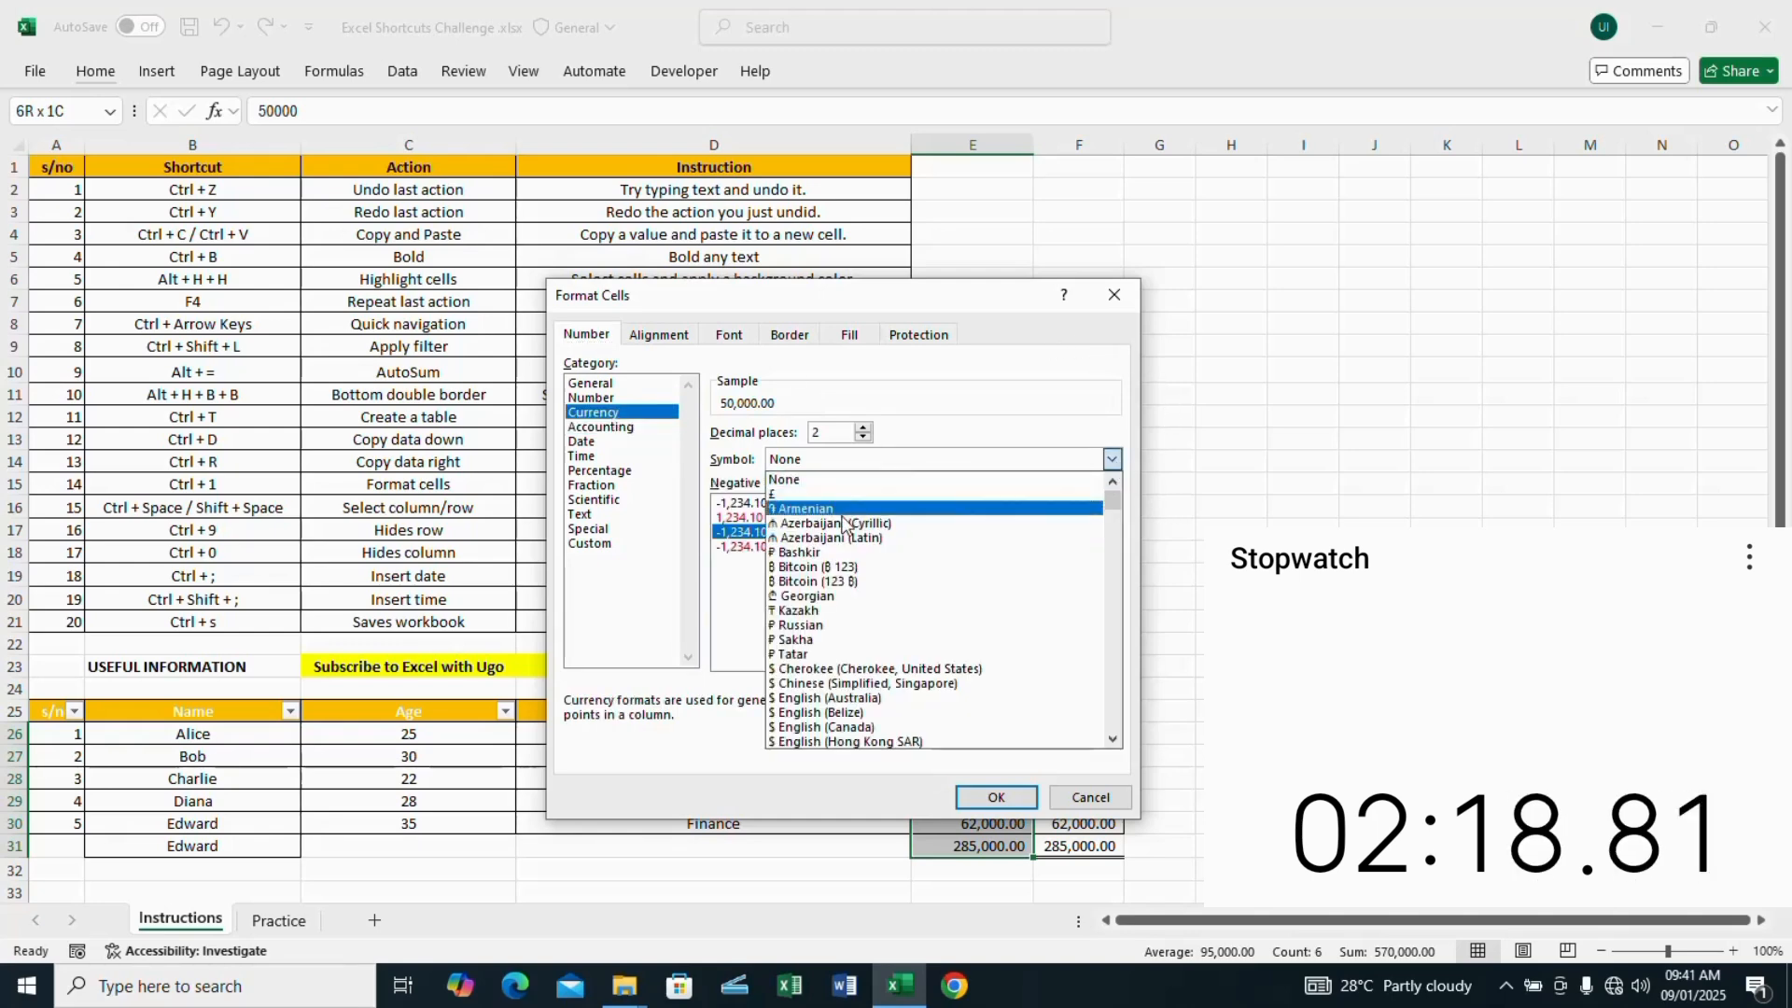
left_click(865, 495)
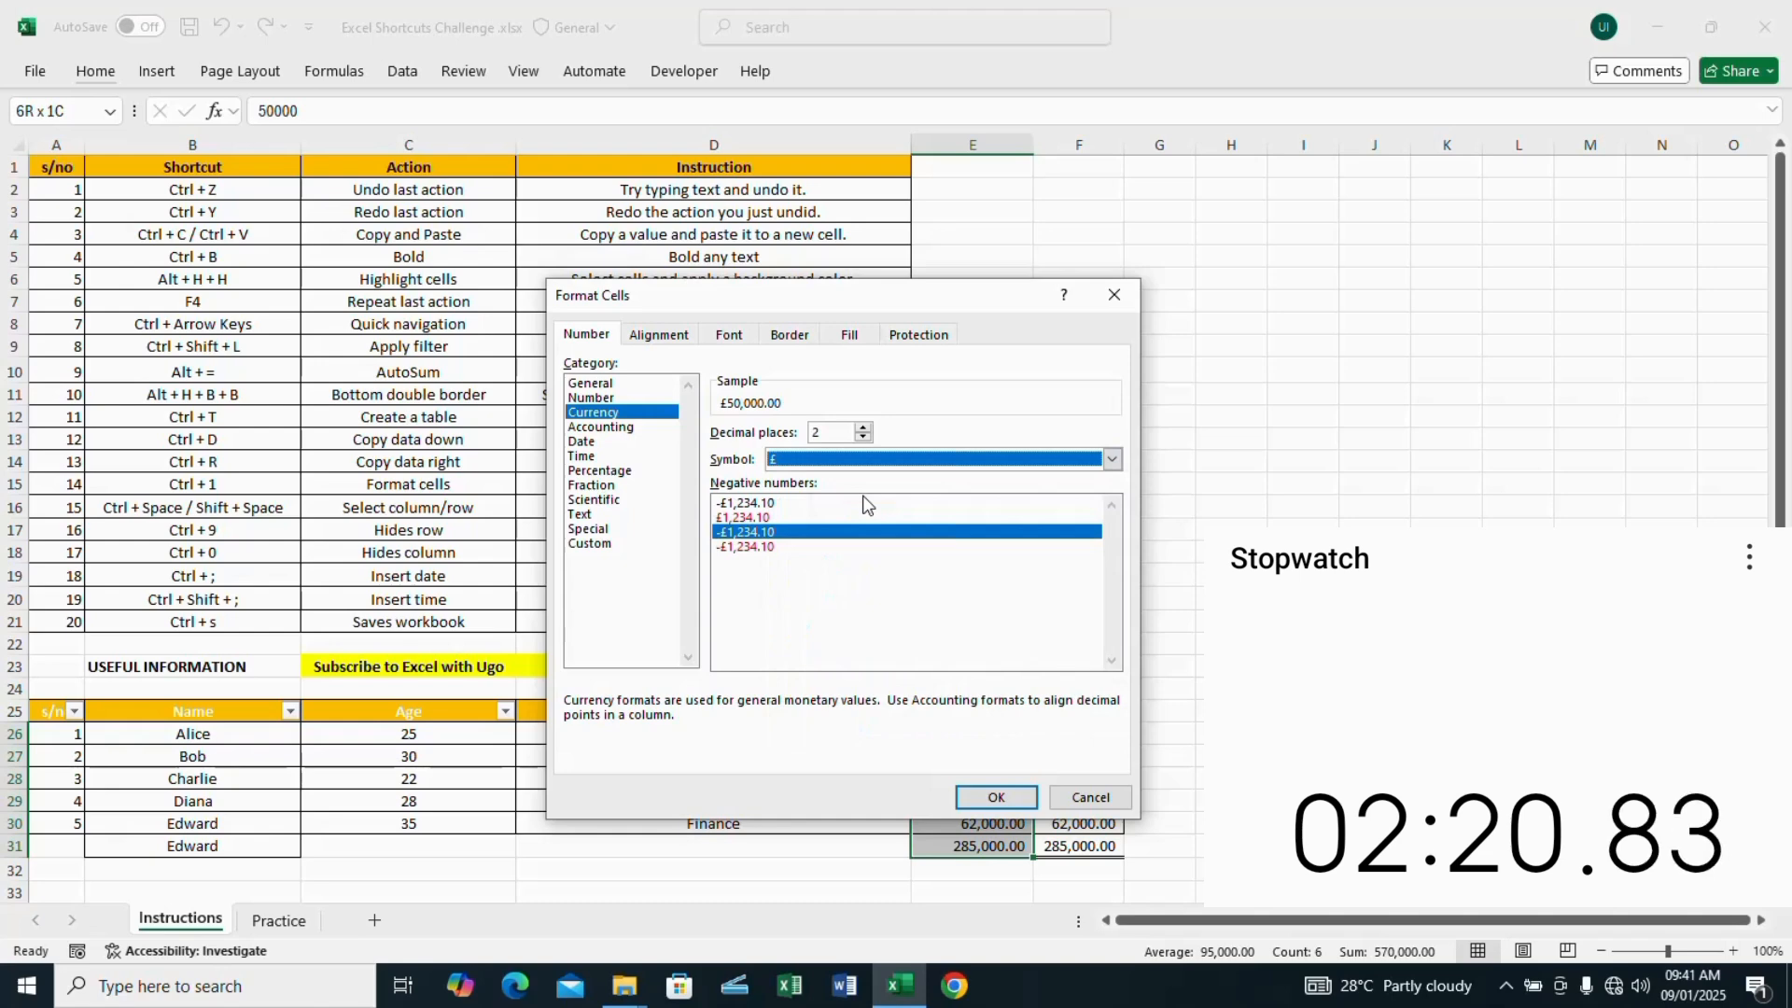
left_click(997, 797)
left_click(1178, 753)
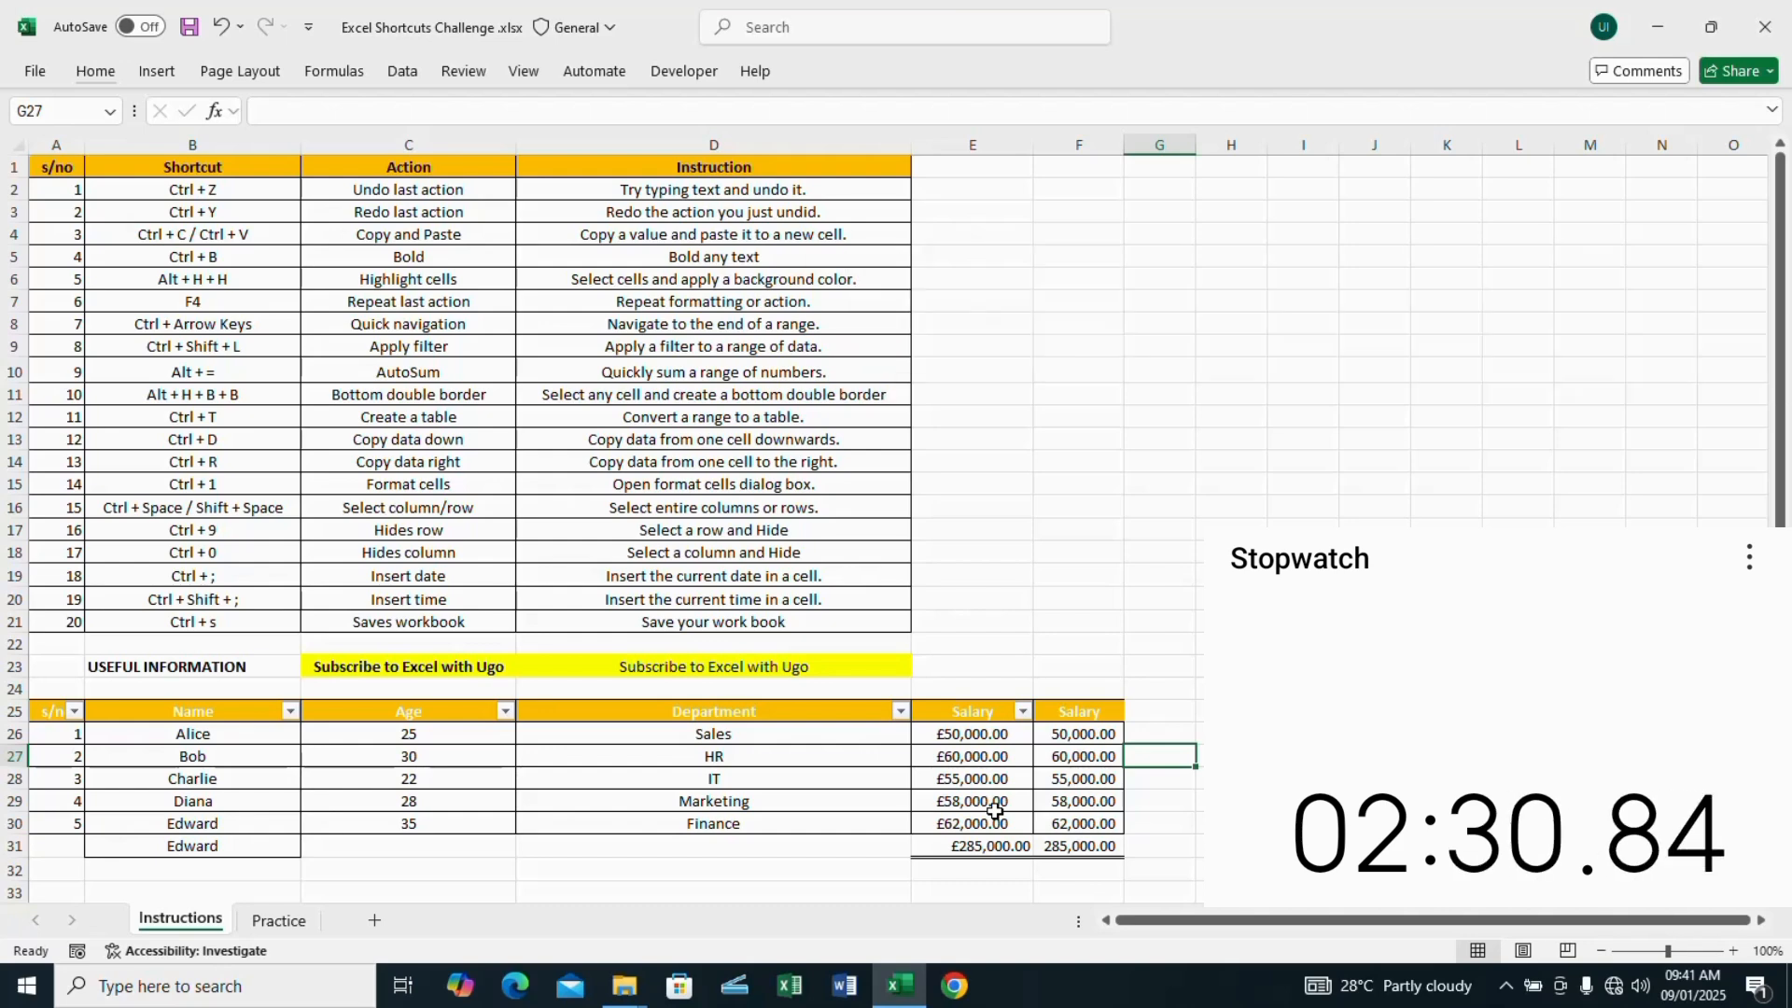
Step: Select the entire column F, and select and hide the entire row 31 containing the salary totals
left_click(1080, 745)
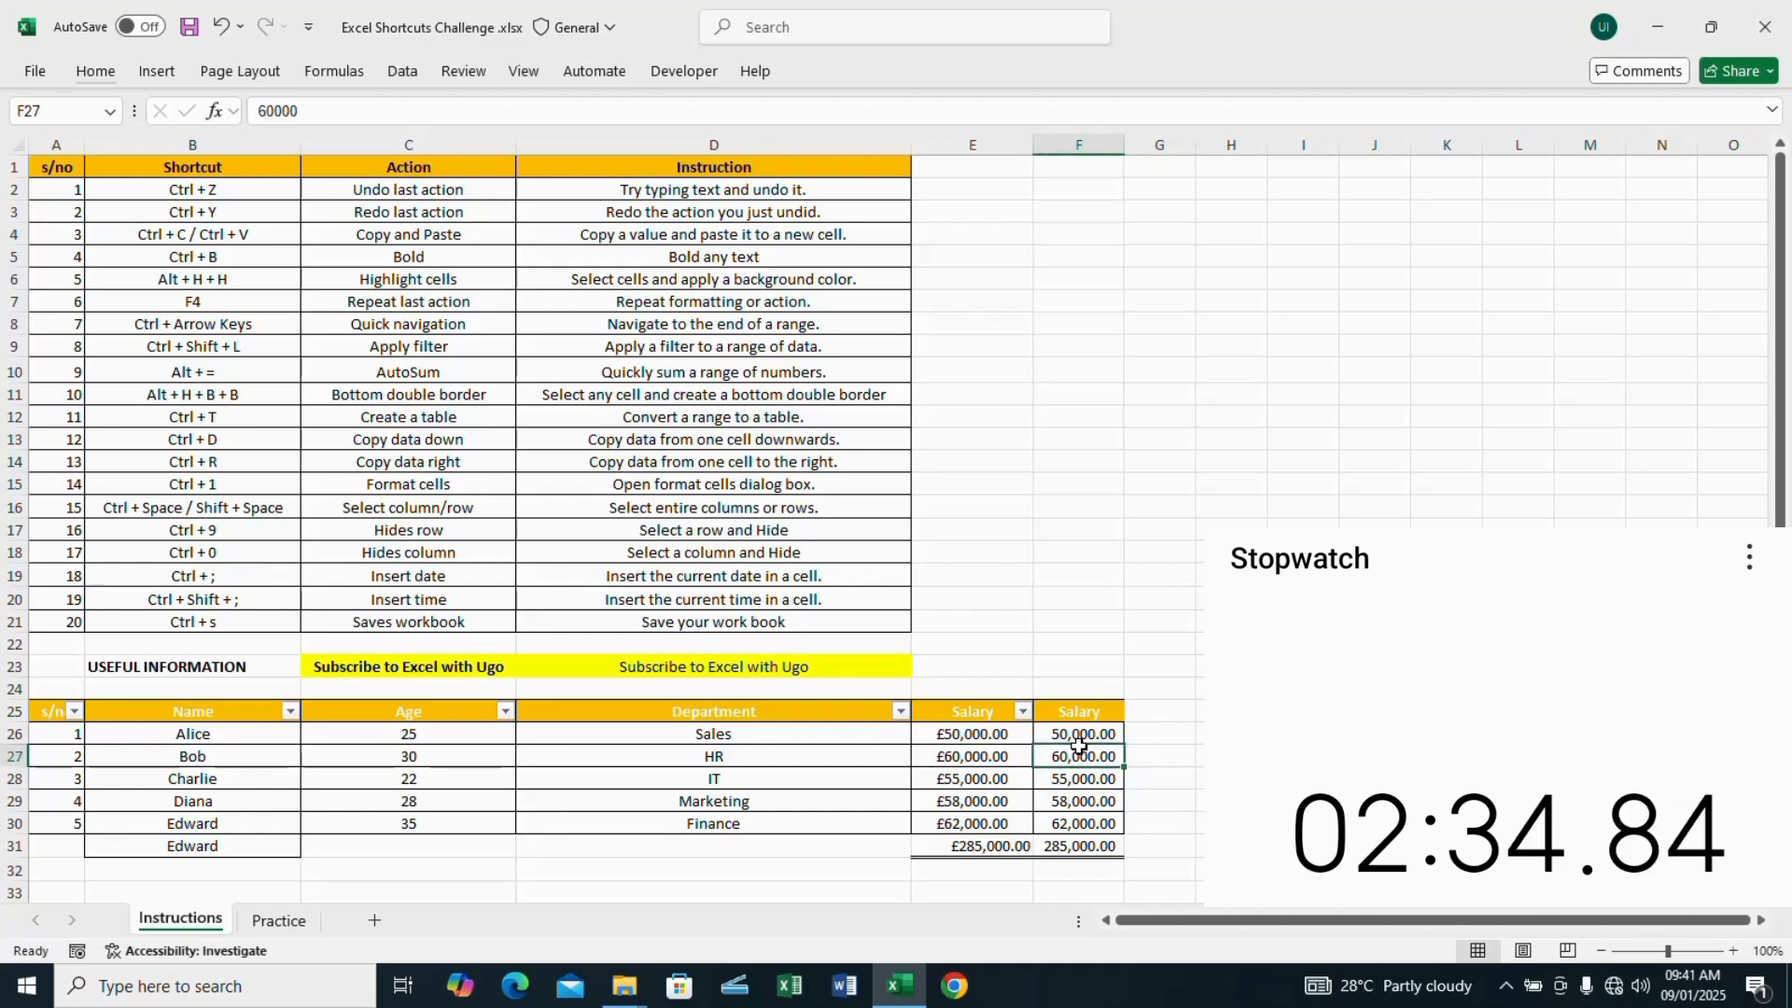
key("ctrl+space")
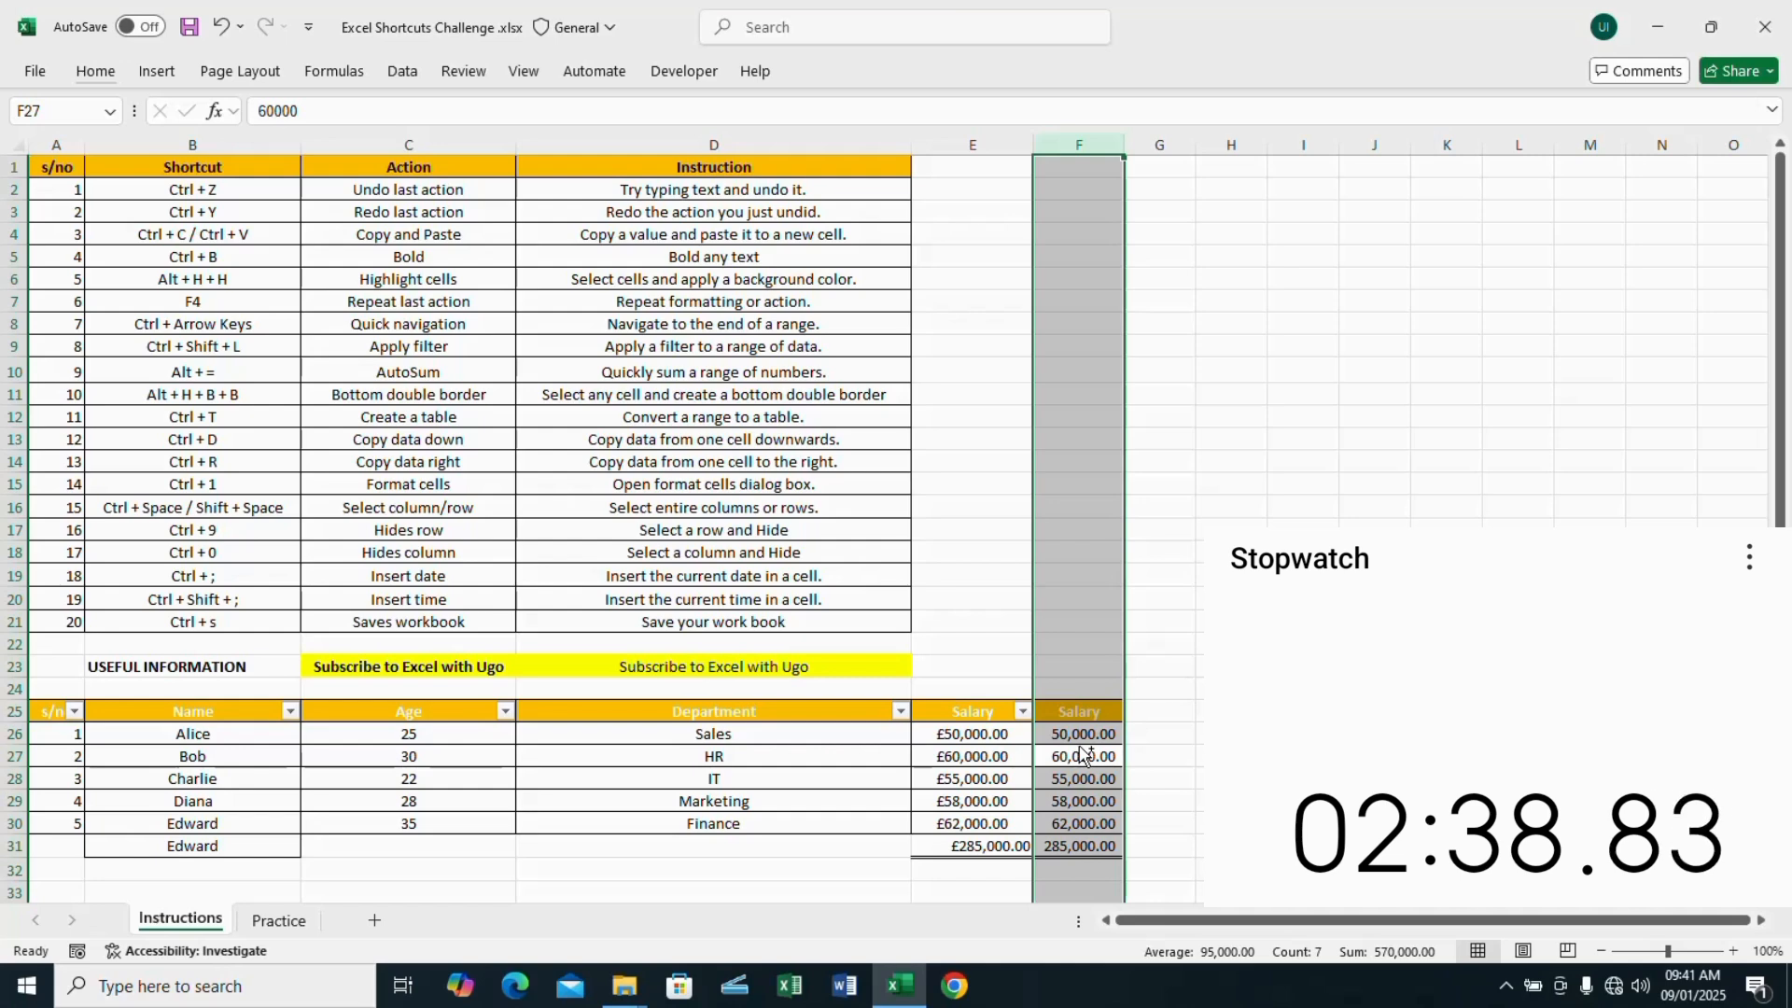
left_click(823, 850)
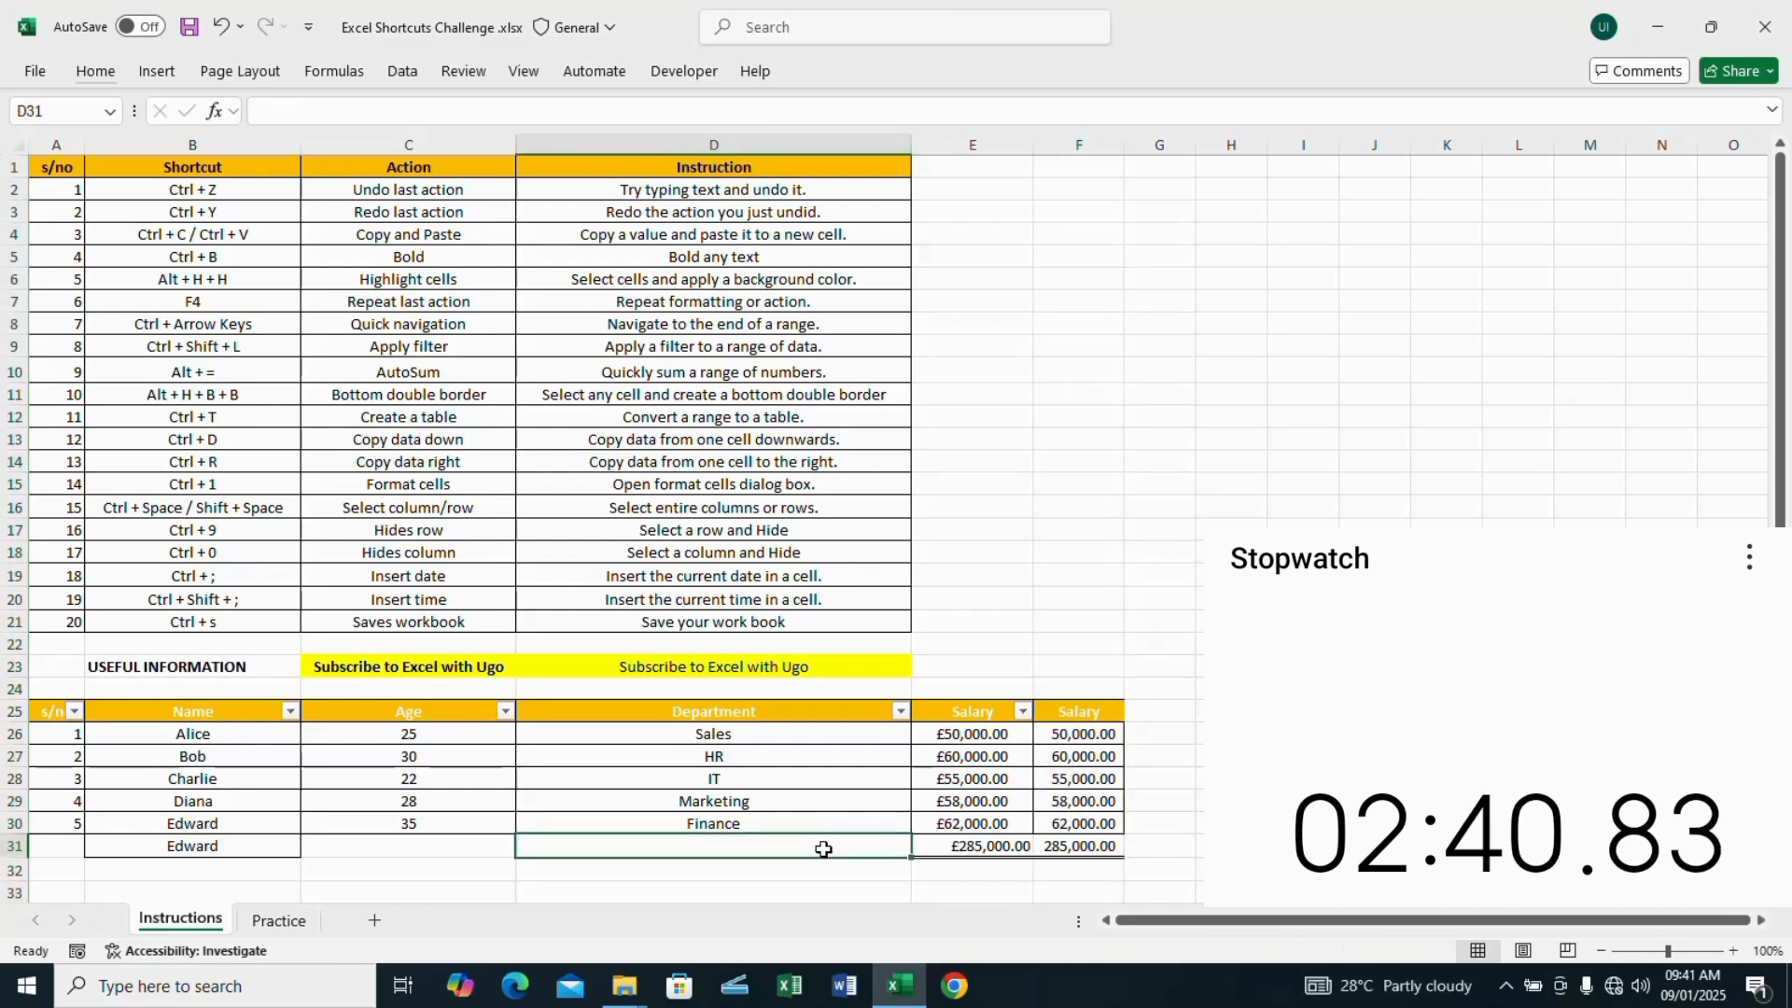
key("shift+space")
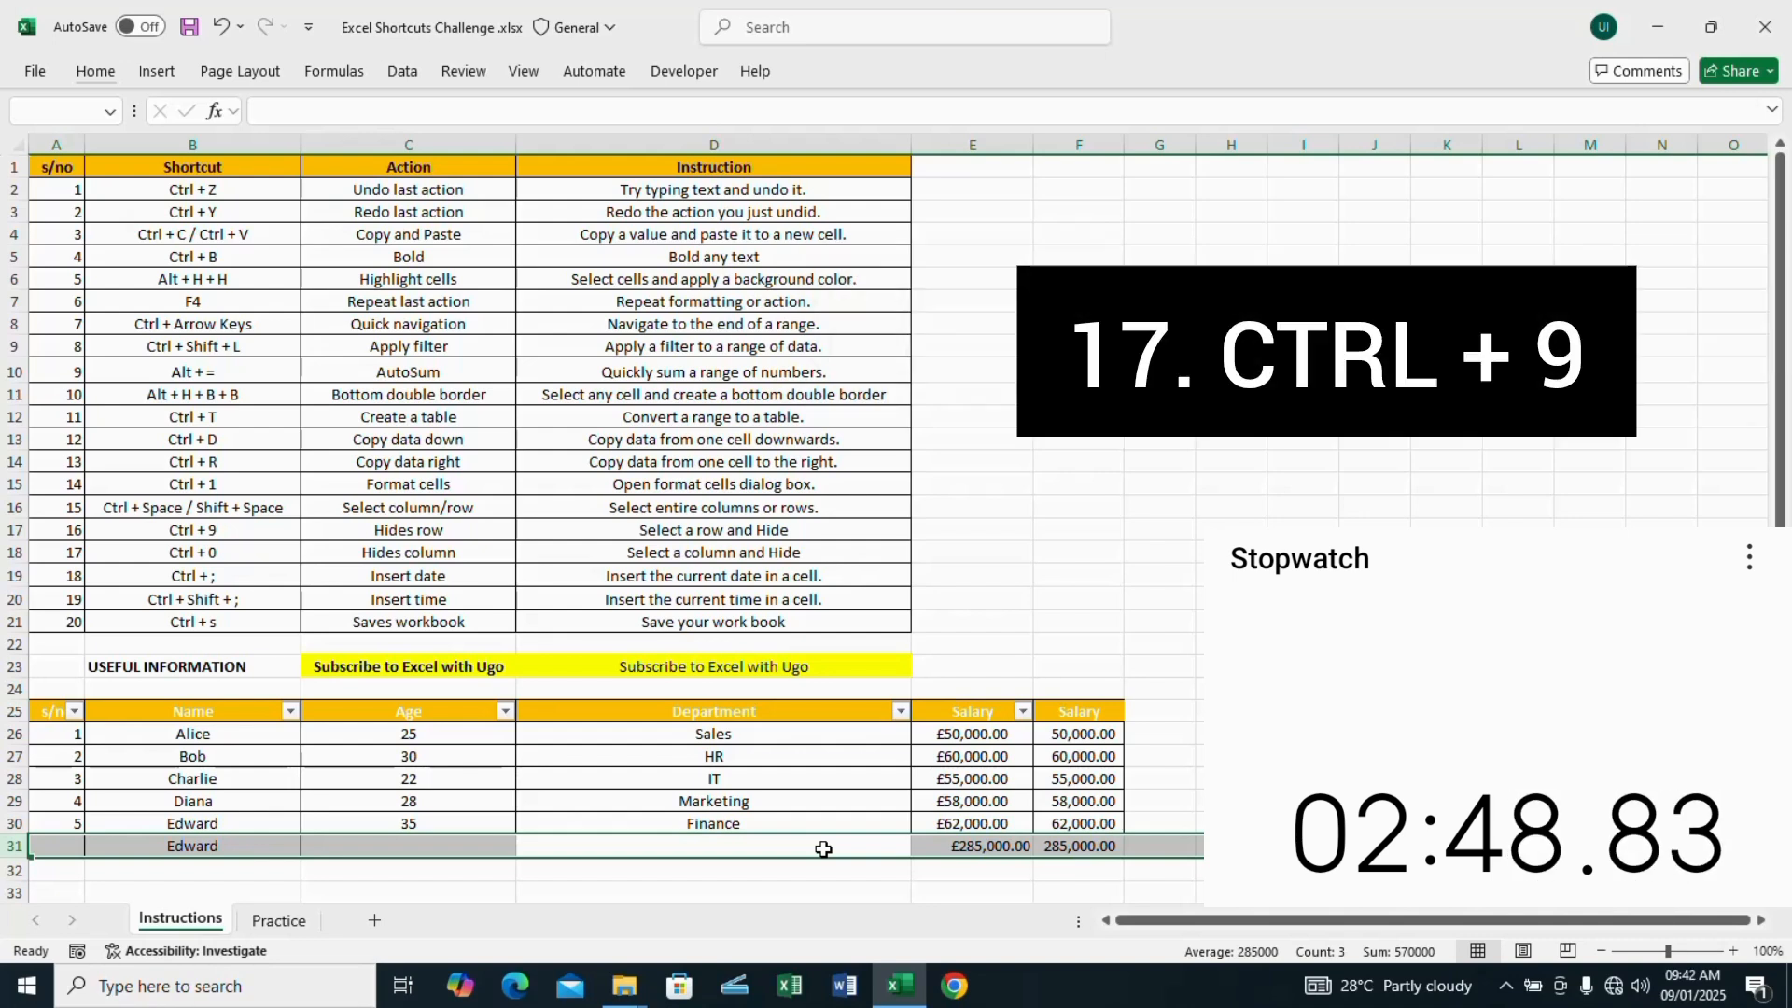
key("ctrl+9")
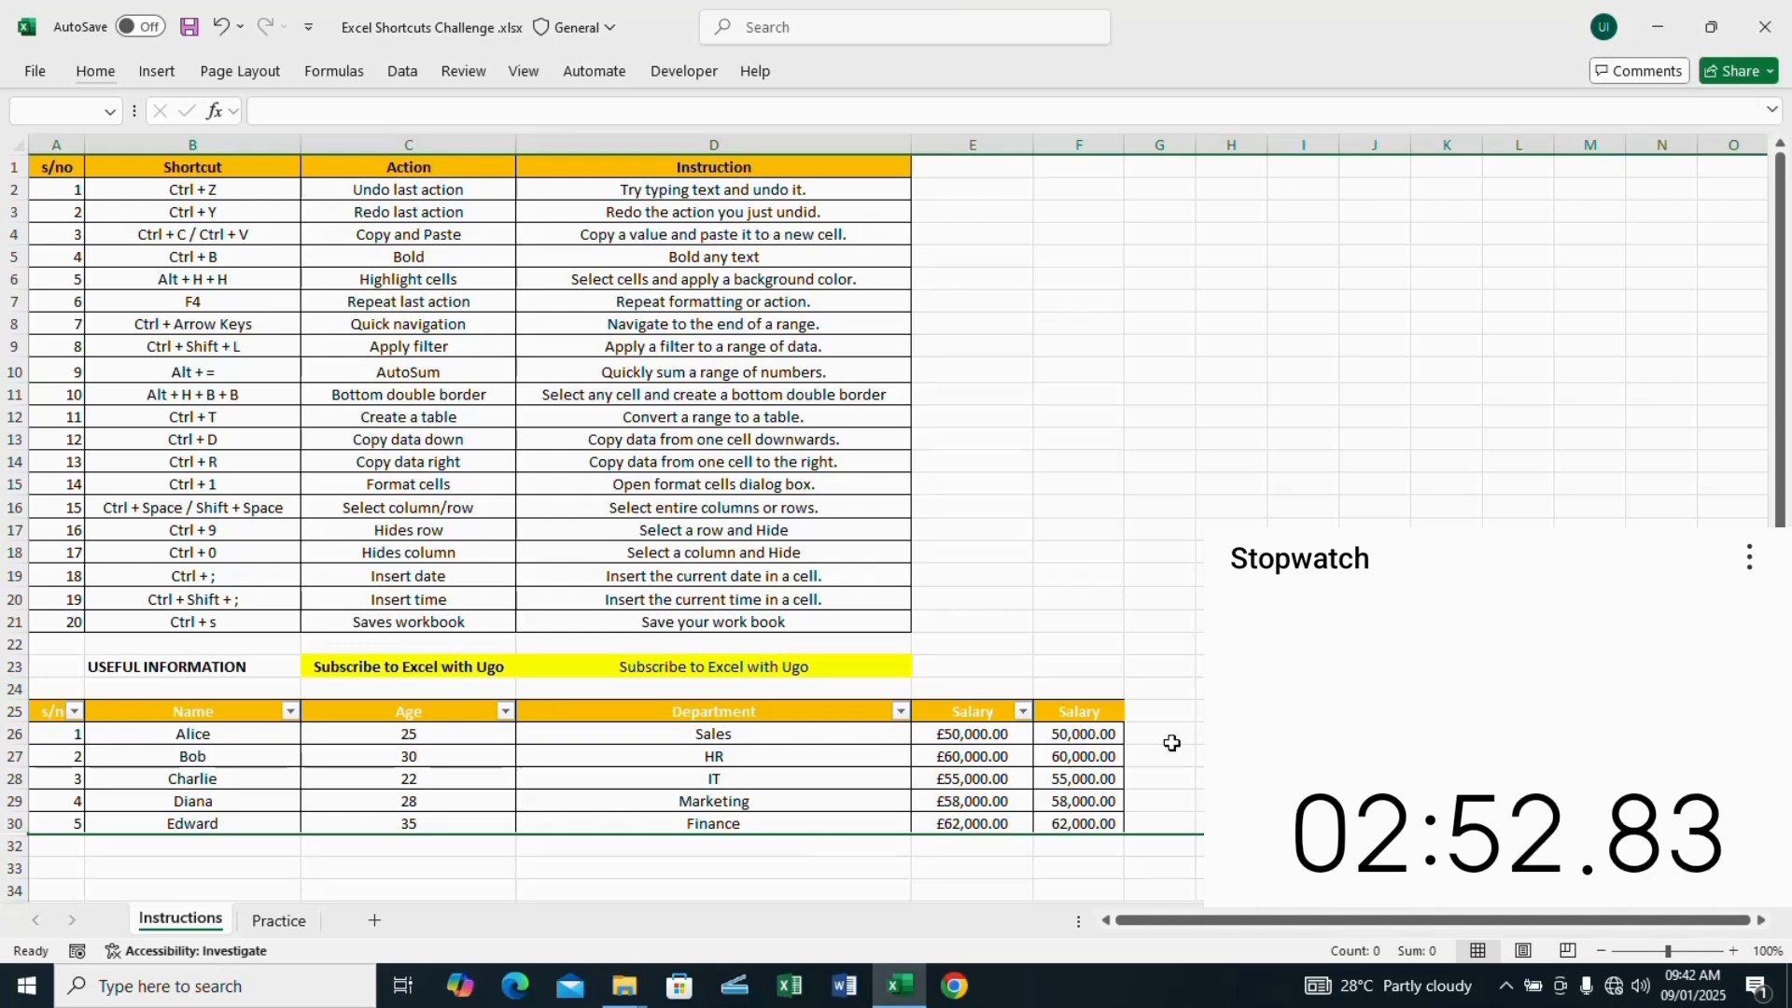
Step: Hide column F, which holds the copied Salary data
left_click(1115, 751)
key("ctrl+space")
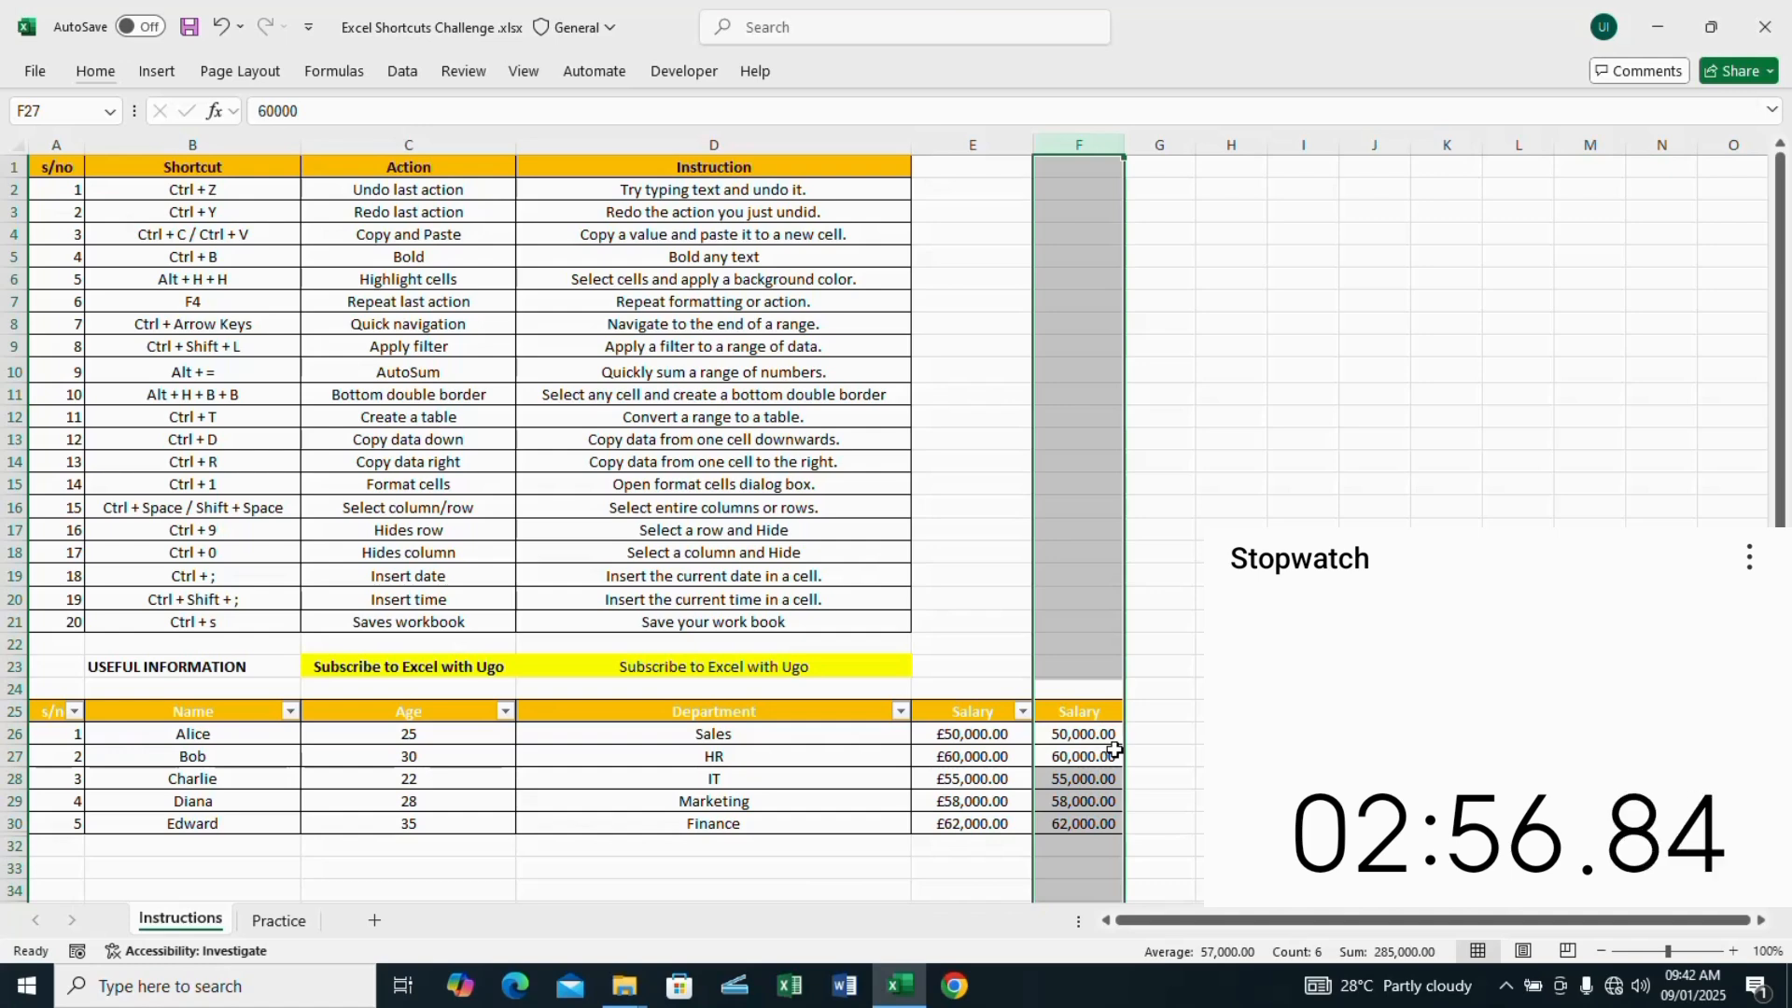
key("ctrl+0")
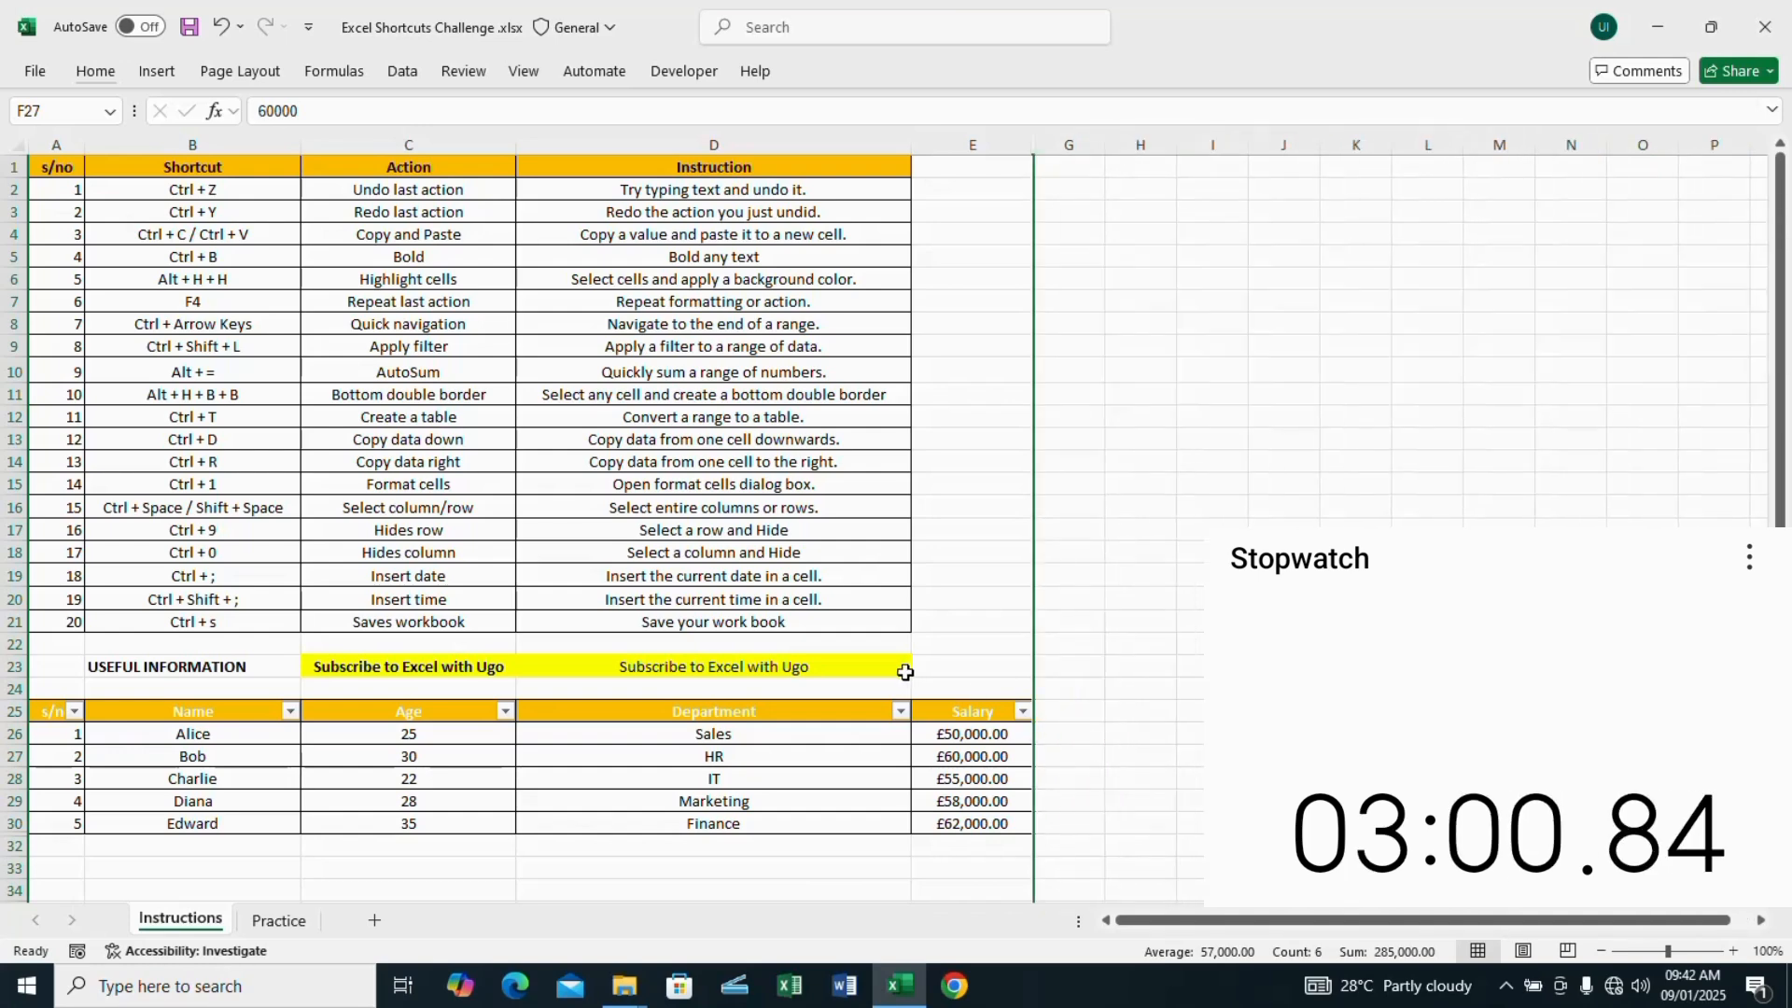
Step: Insert the current date in cell E23 and the current time in cell G23
left_click(946, 662)
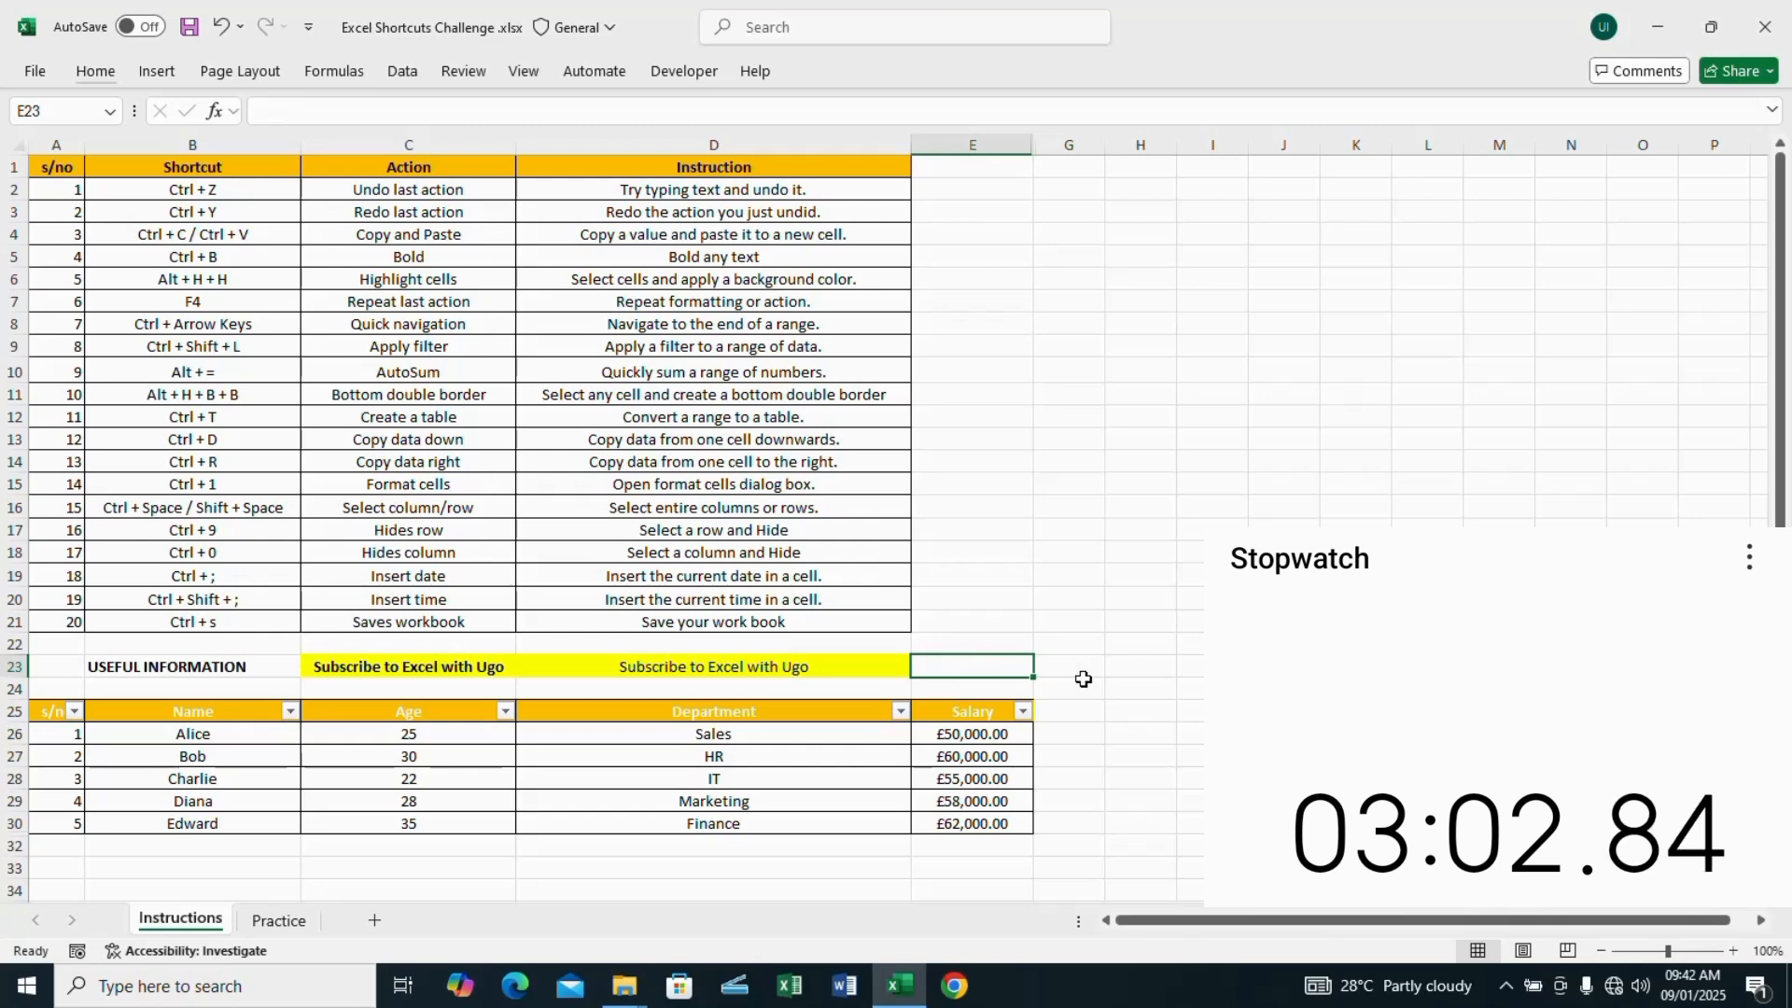
key("ctrl+semicolon")
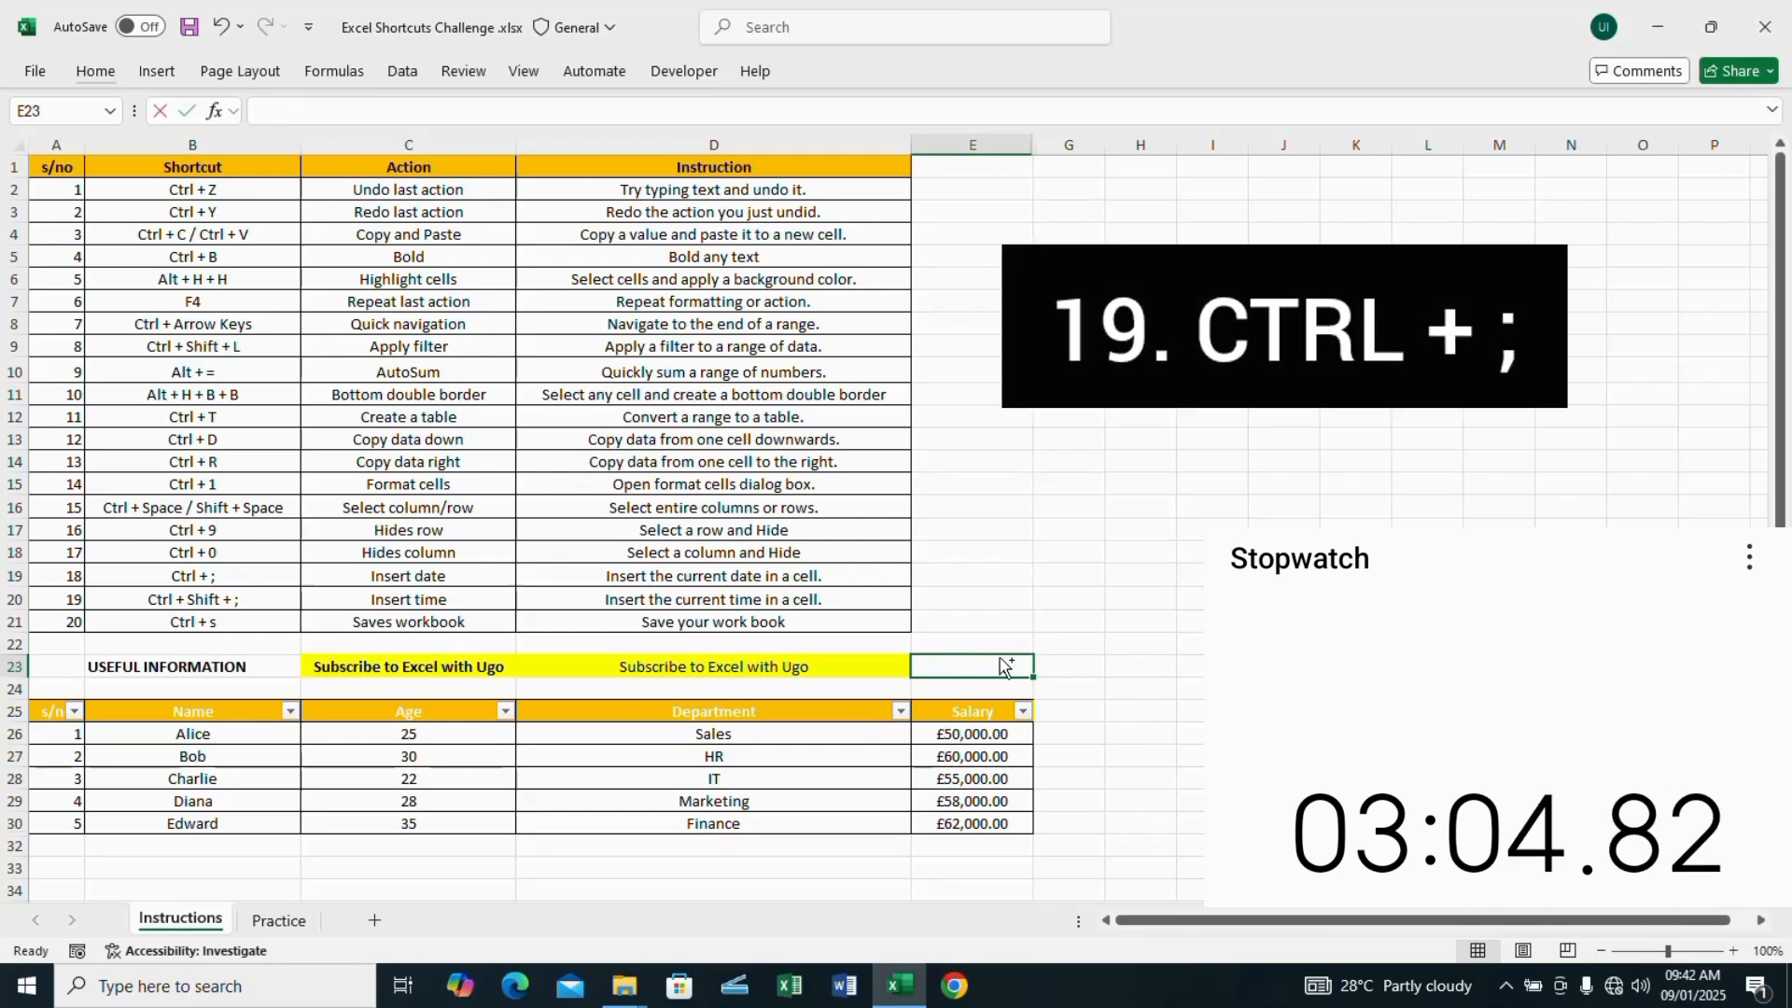
key("Tab")
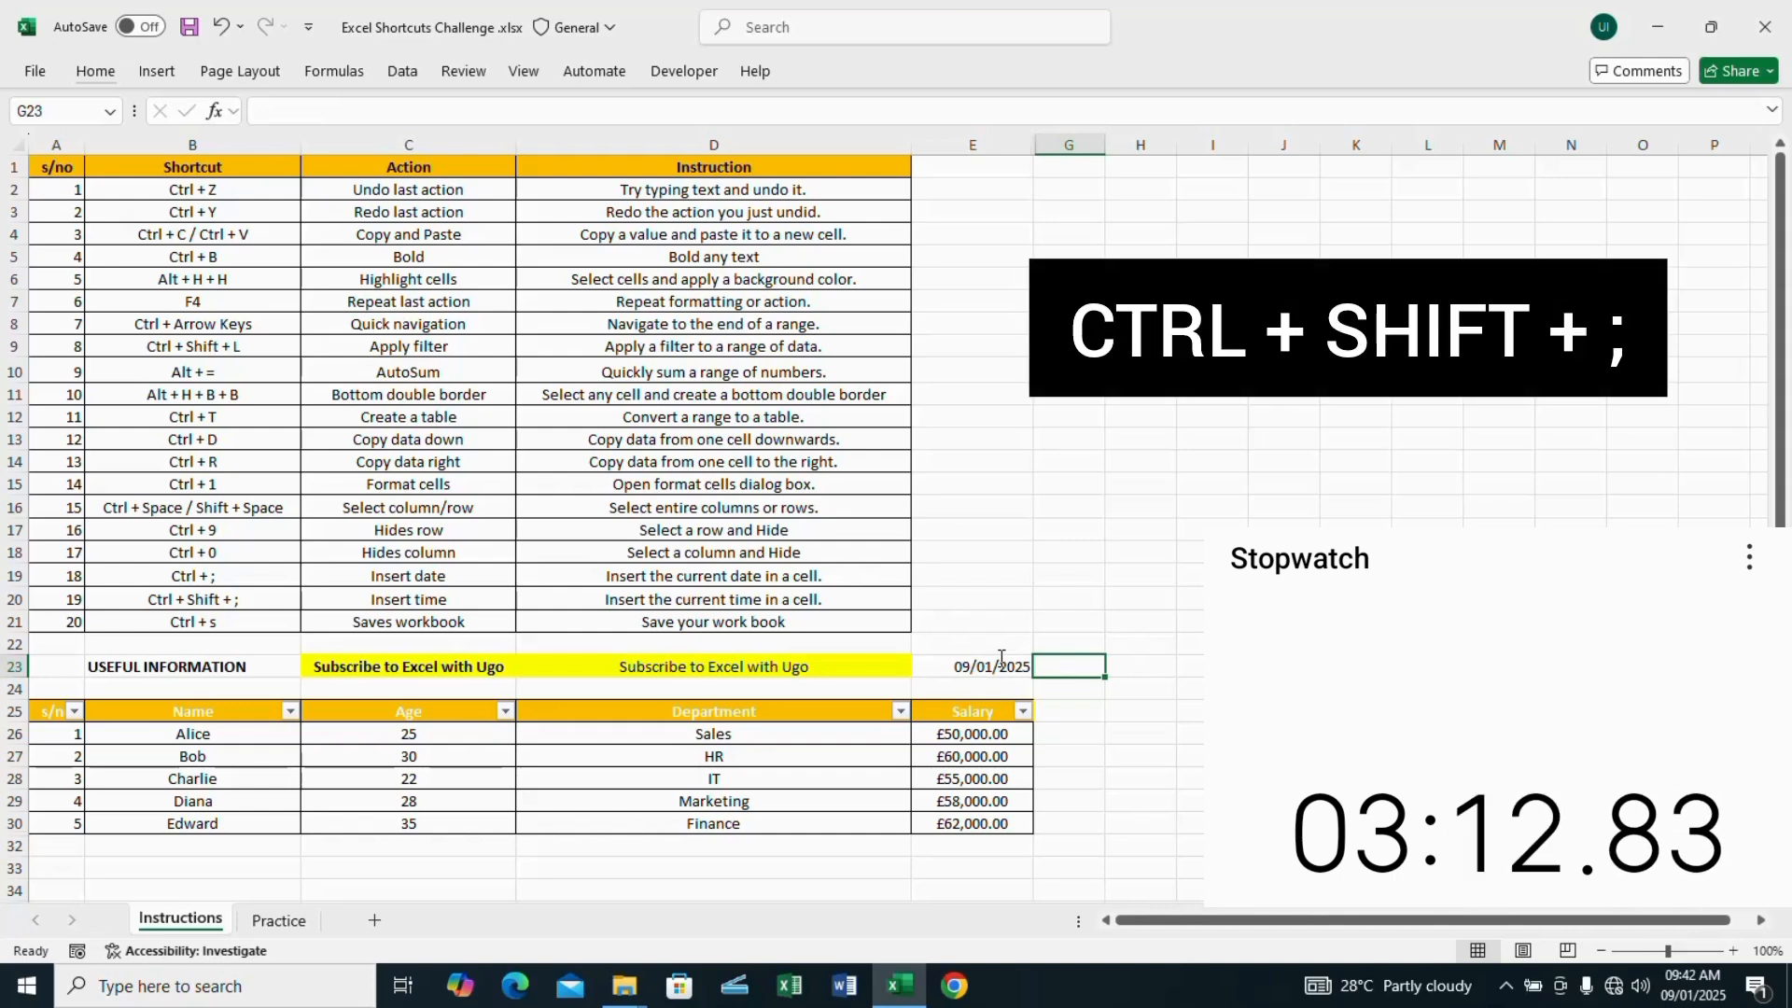
key("ctrl+shift+semicolon")
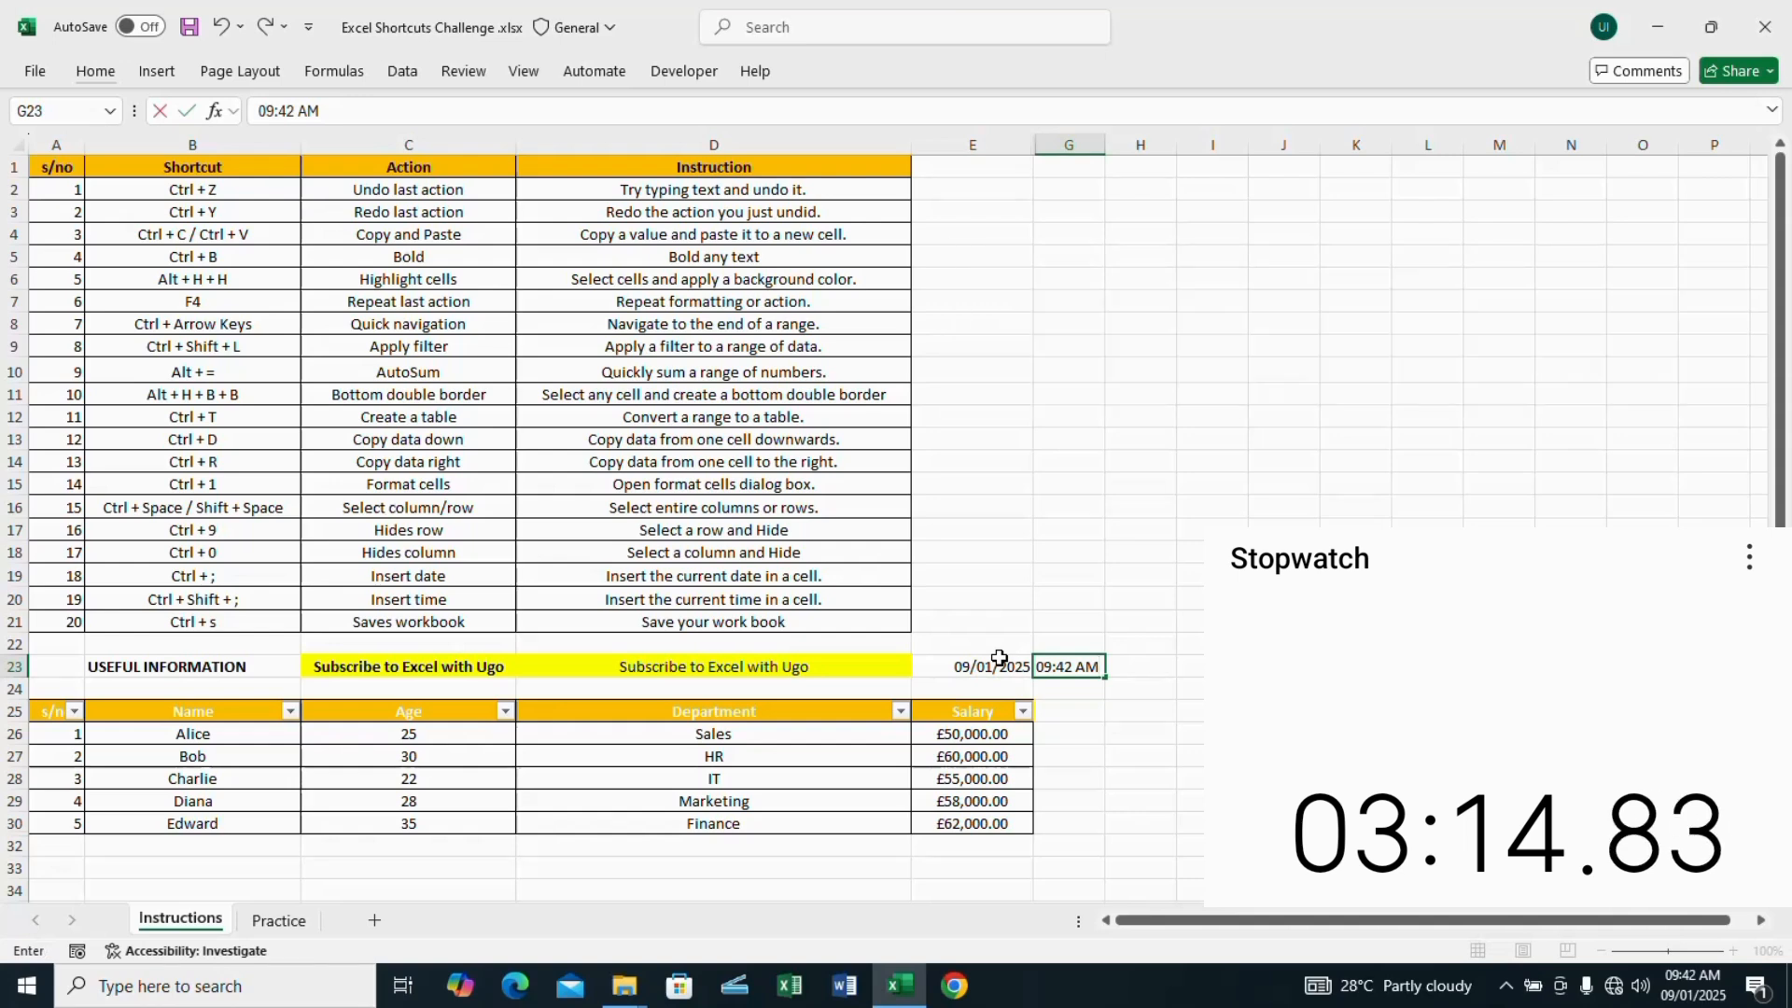
left_click(1160, 676)
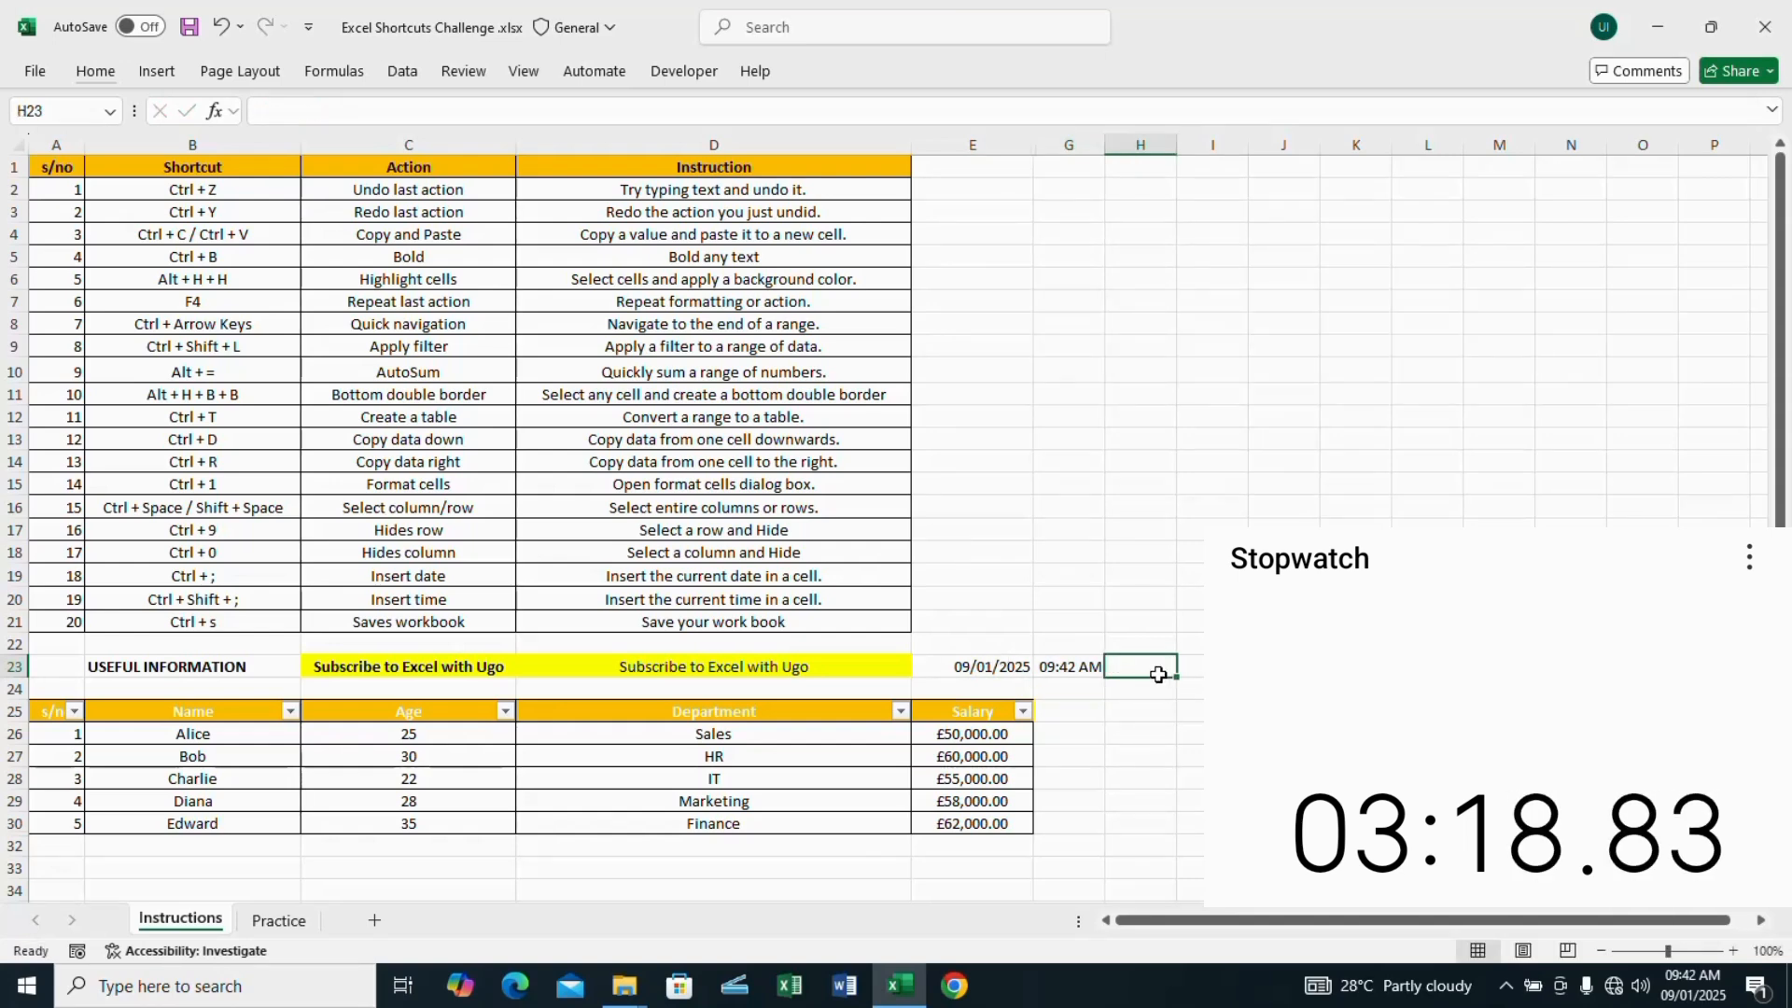
Step: Save the Excel Shortcuts Challenge workbook with cell E21 selected
left_click(1020, 618)
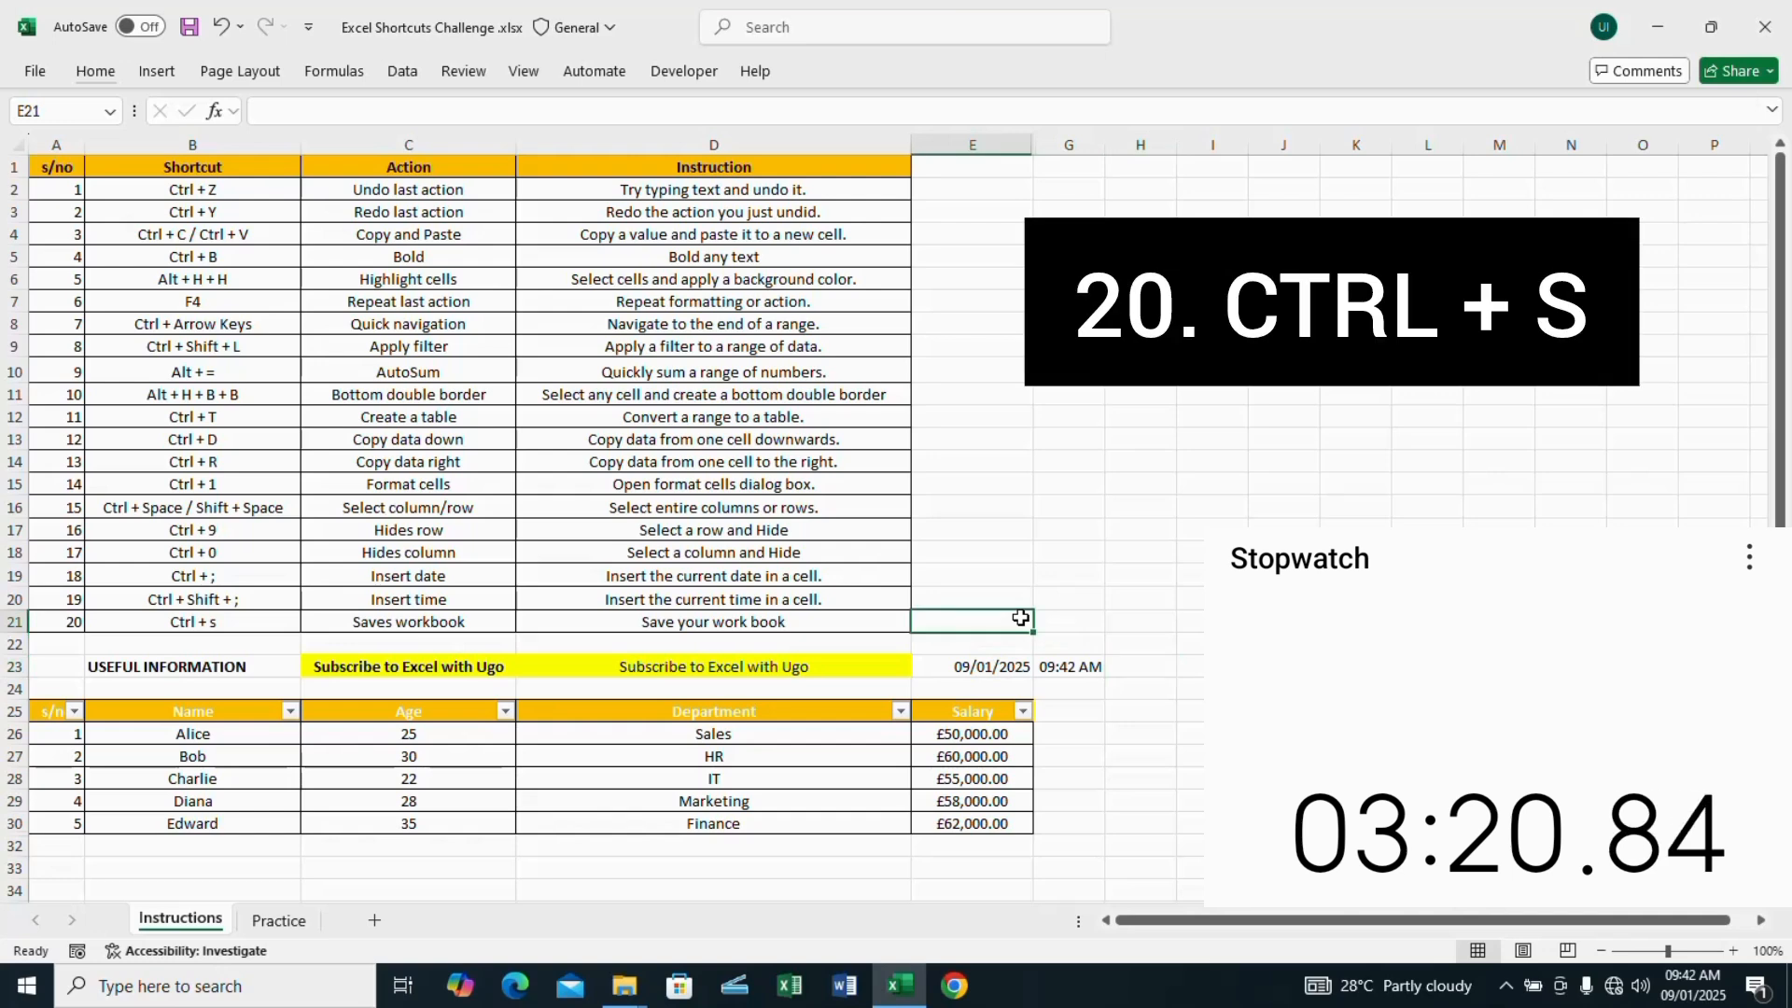
key("ctrl+s")
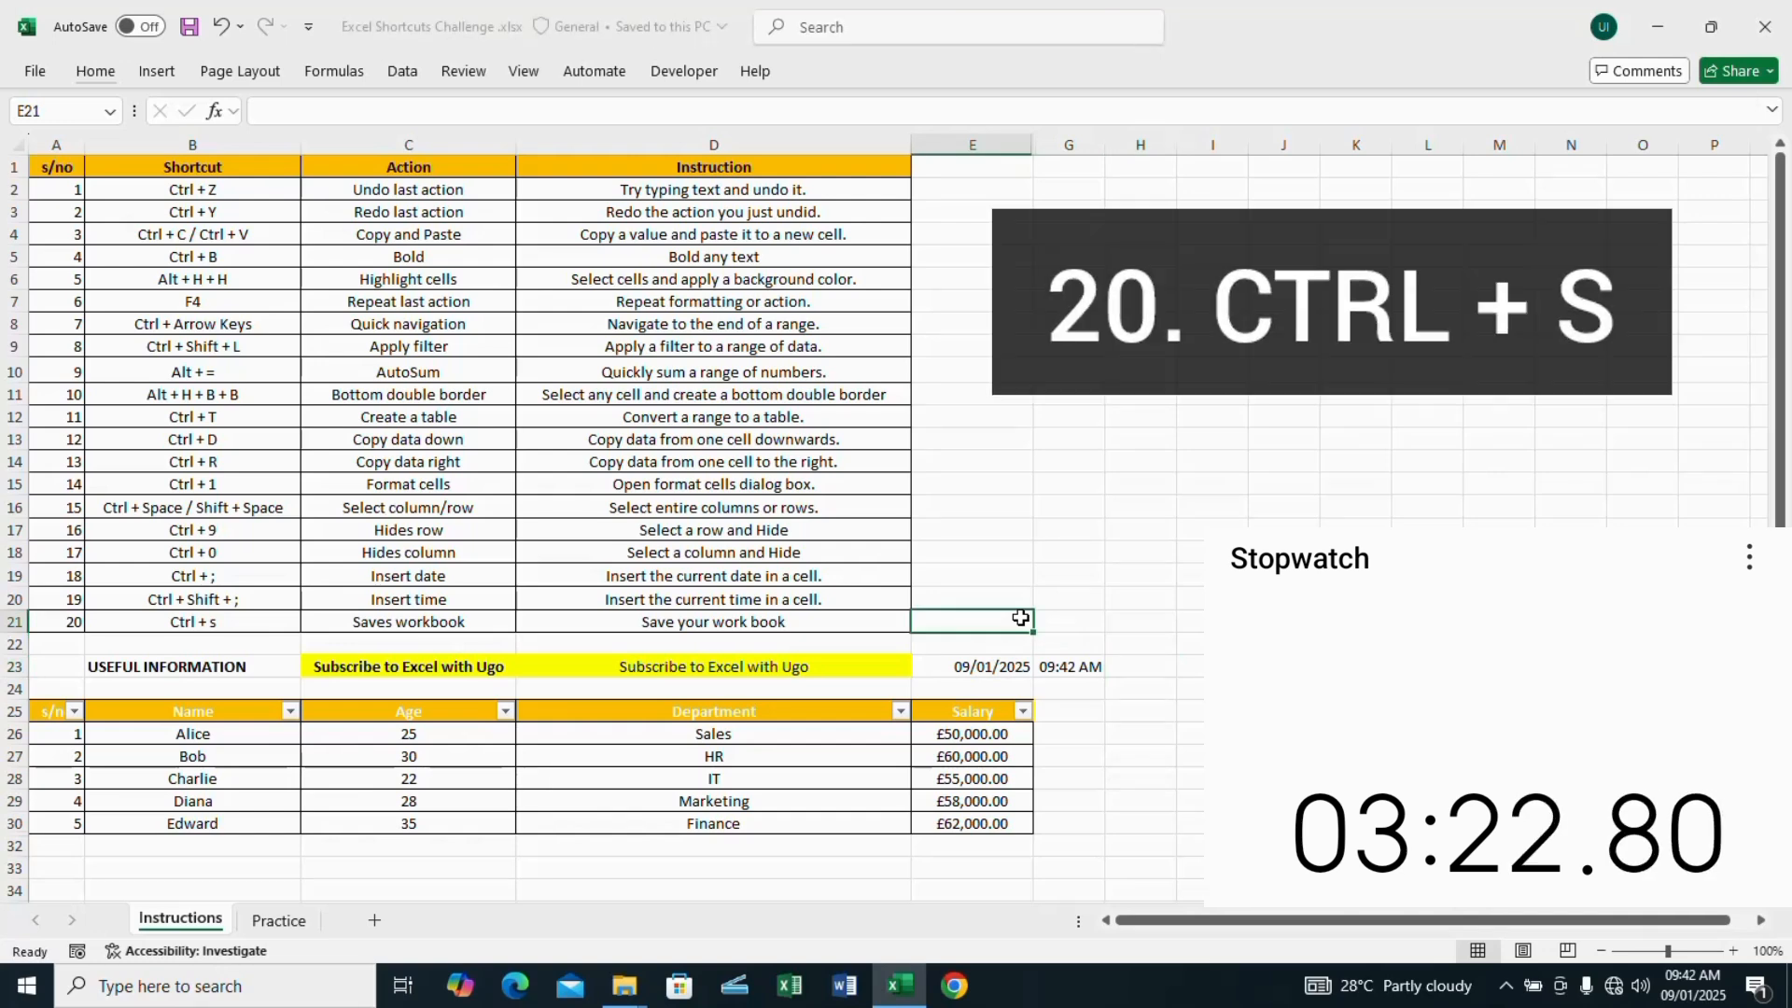